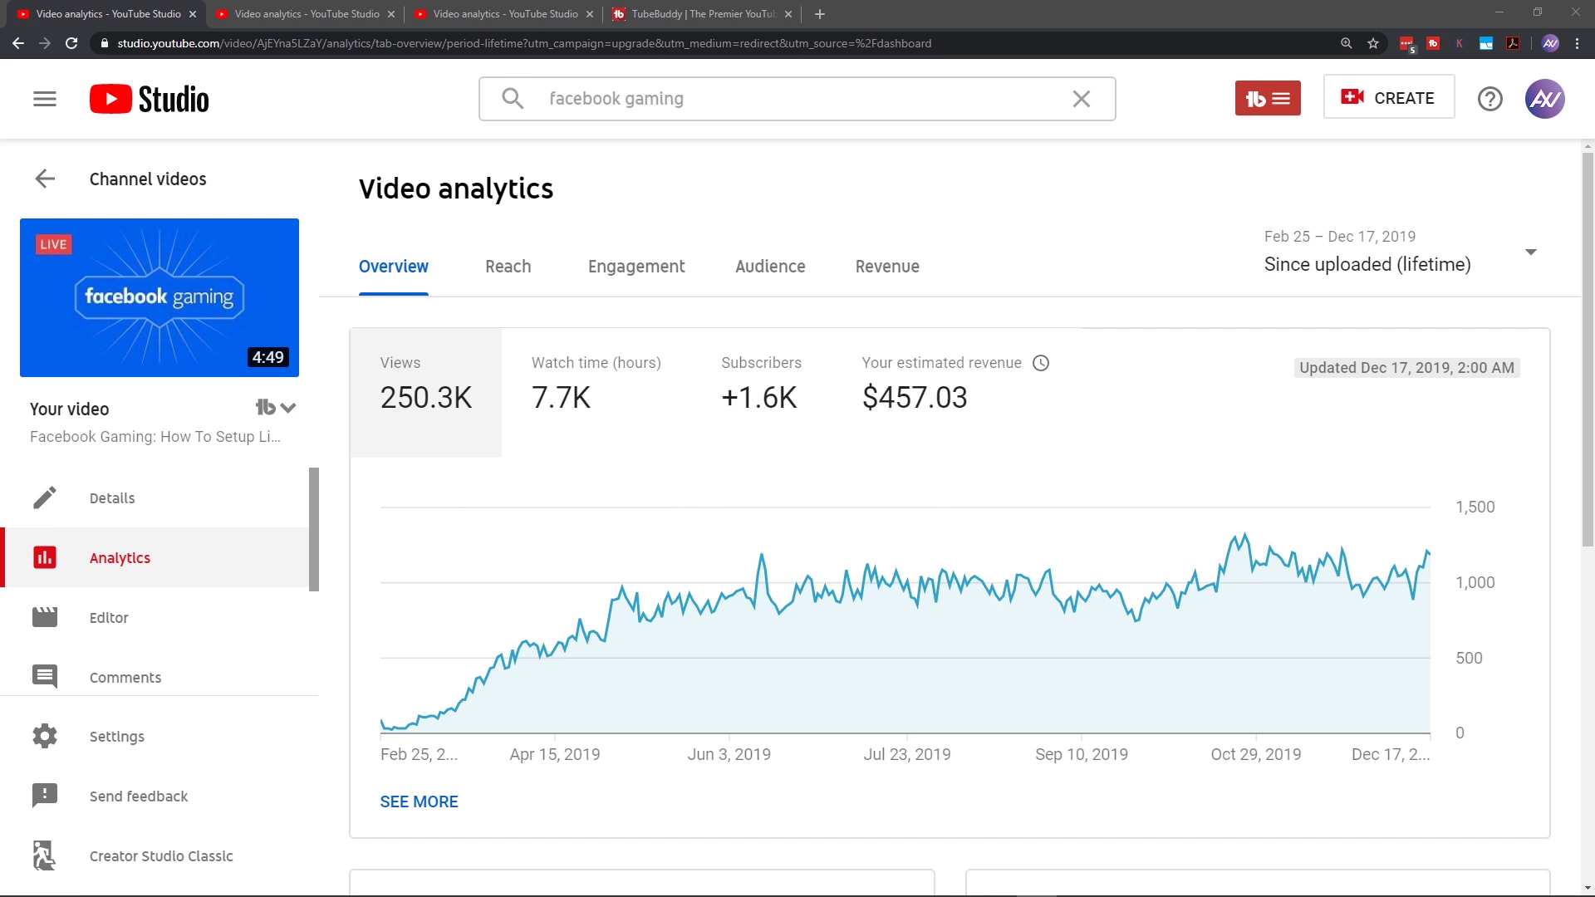
Step: Annotate the Facebook Gaming video's stats, then mark up the second example video's analytics and erase the ink
{"action": "left_click_drag", "start_coordinate": [1201, 342], "coordinate": [1212, 433]}
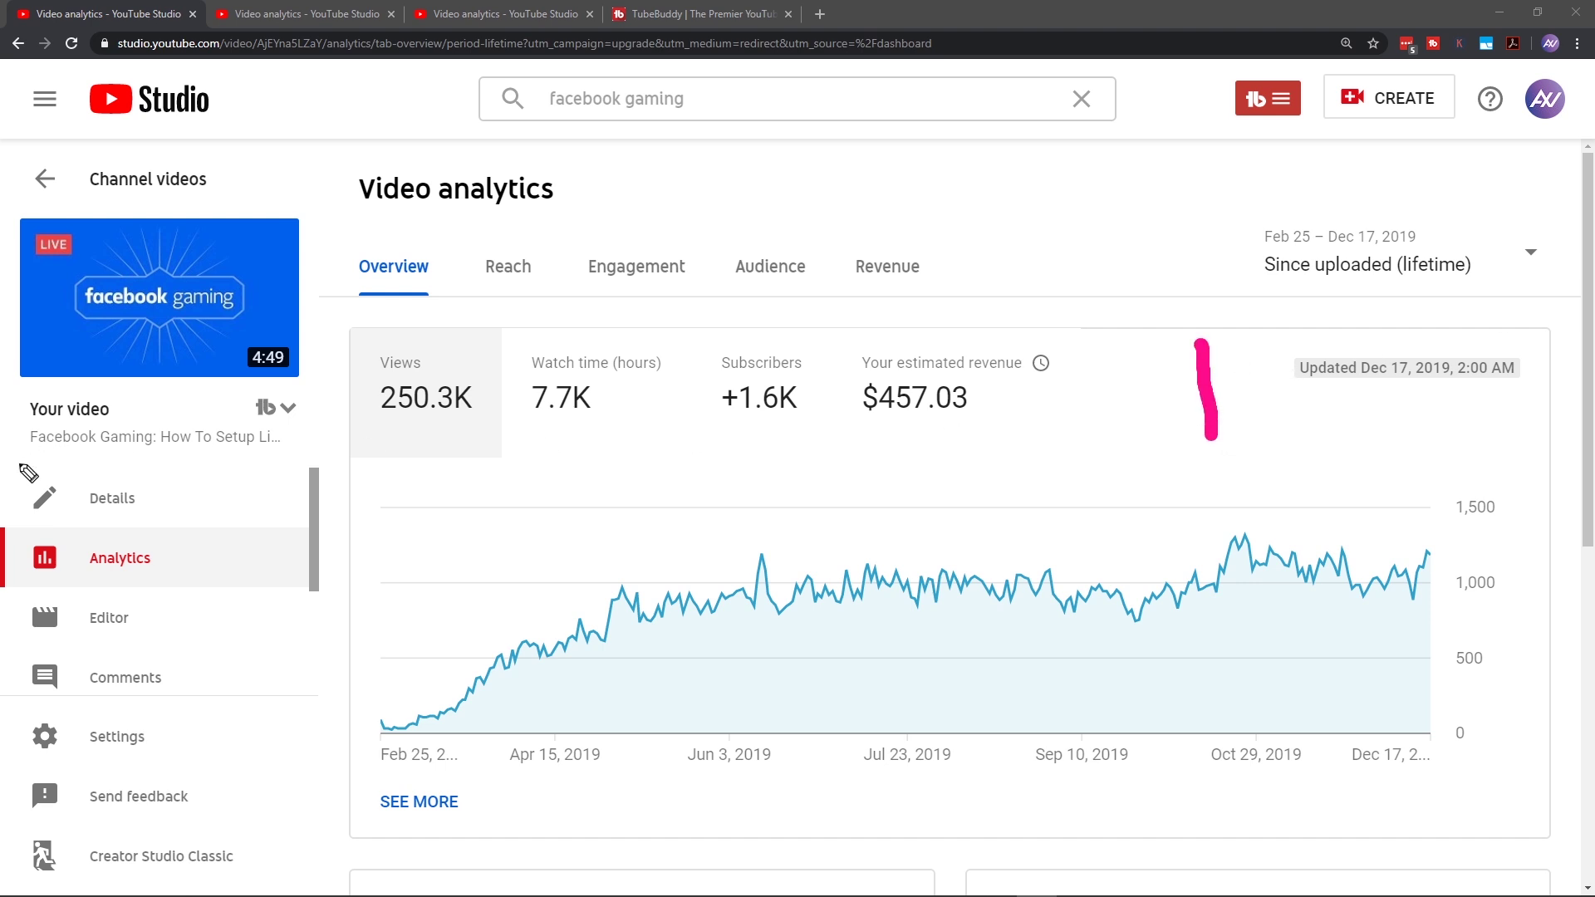
{"action": "left_click_drag", "start_coordinate": [25, 456], "coordinate": [172, 459]}
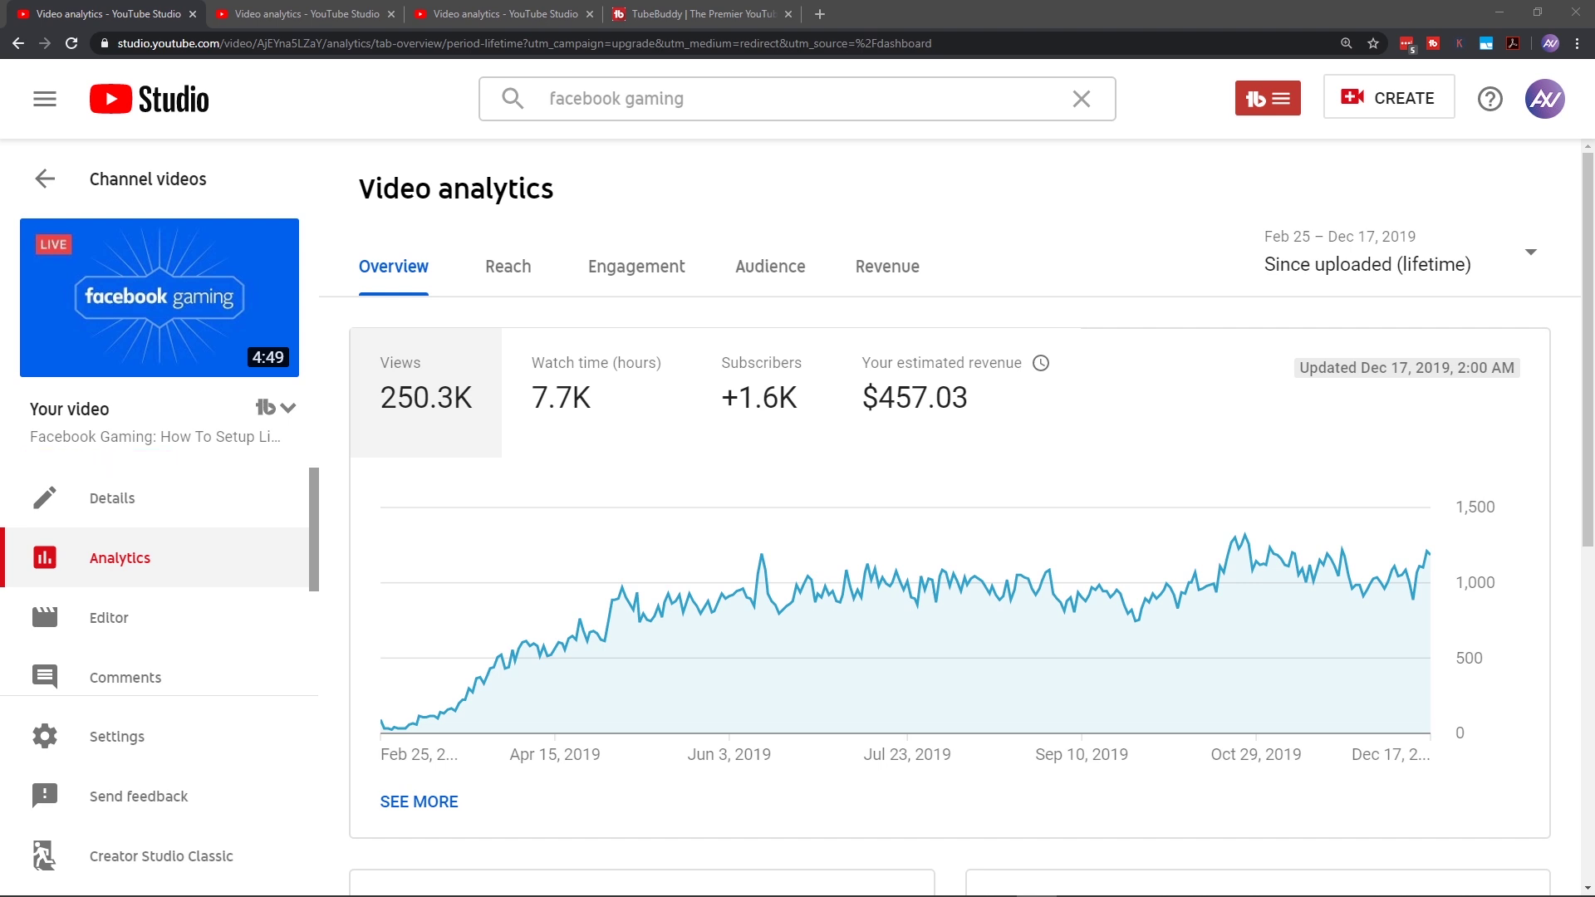
{"action": "left_click", "coordinate": [316, 16]}
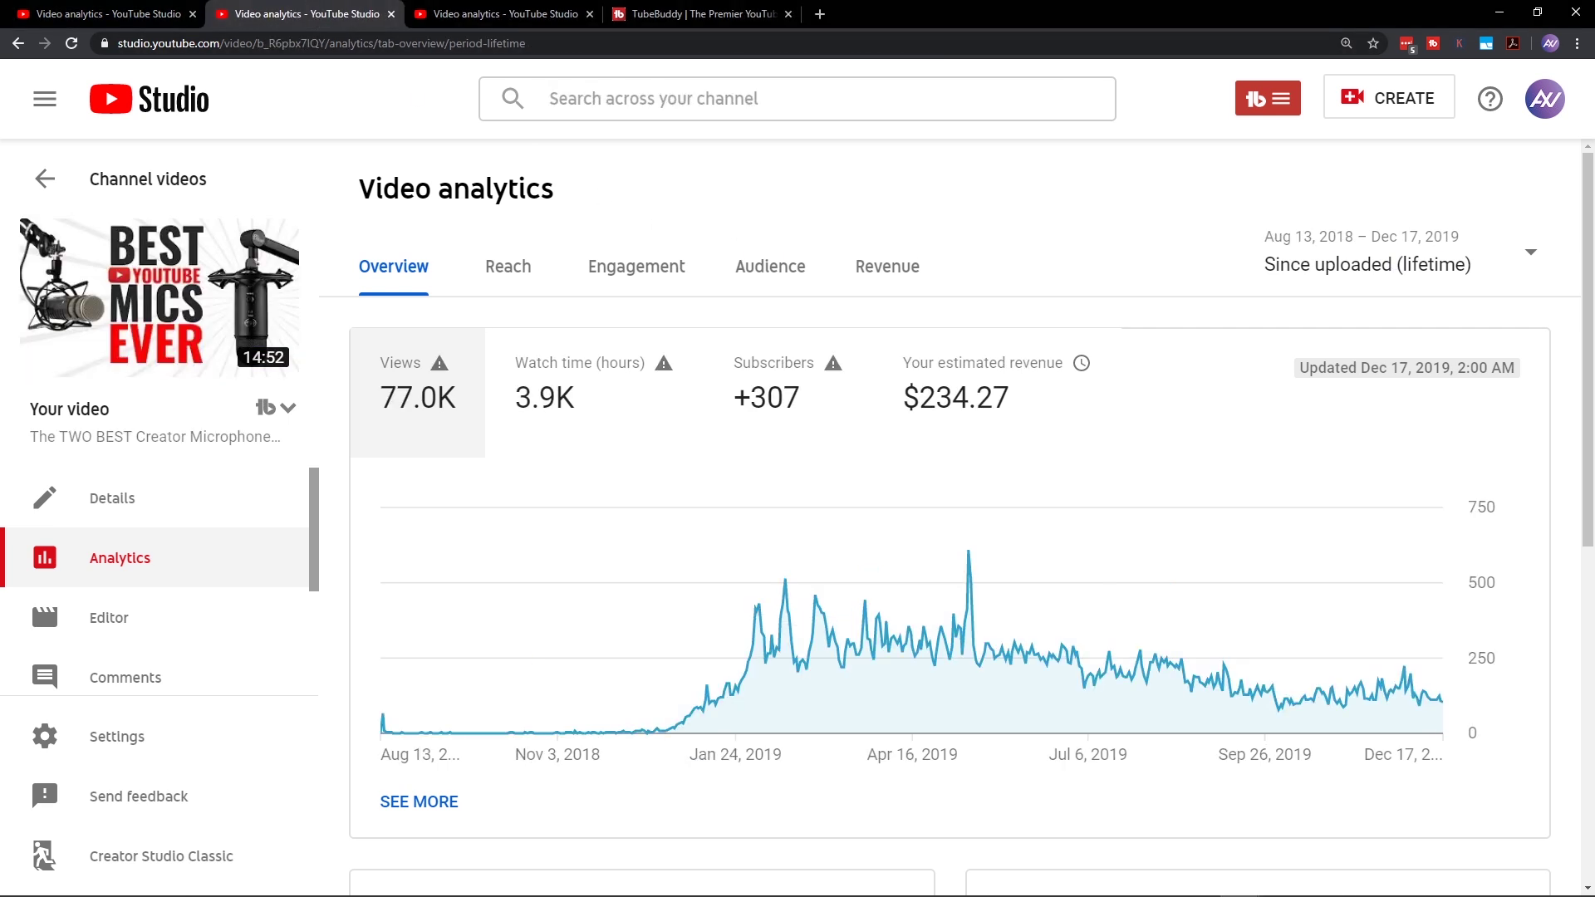
{"action": "mouse_move", "coordinate": [1176, 355]}
{"action": "left_mouse_down"}
{"action": "mouse_move", "coordinate": [1238, 428]}
{"action": "mouse_move", "coordinate": [1334, 453]}
{"action": "left_mouse_up"}
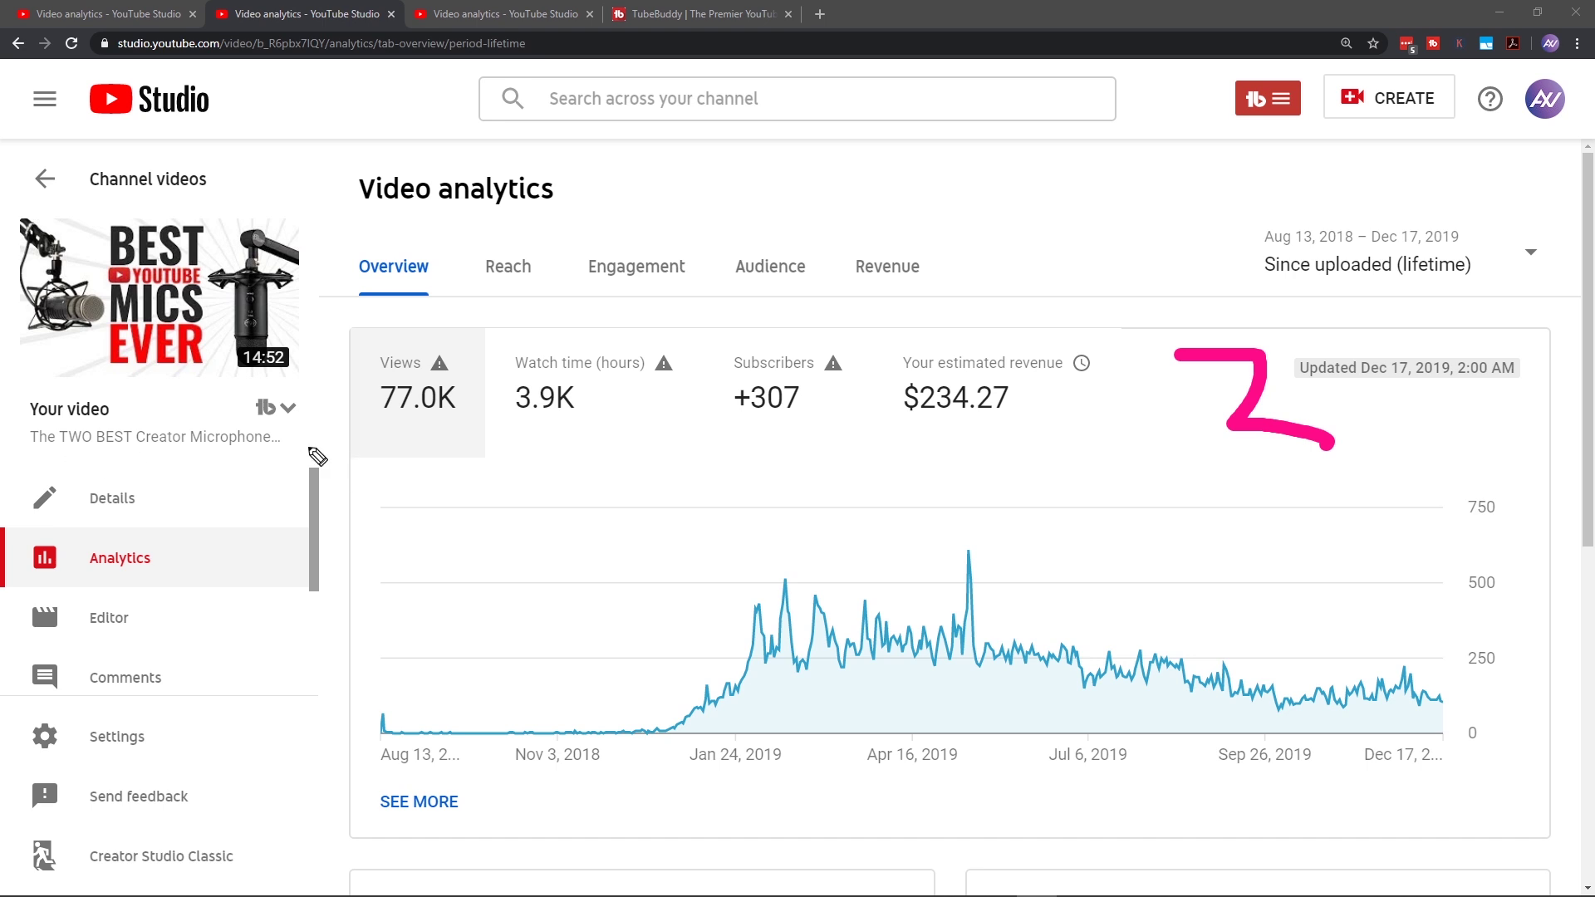
{"action": "mouse_move", "coordinate": [288, 441]}
{"action": "left_mouse_down"}
{"action": "mouse_move", "coordinate": [420, 434]}
{"action": "mouse_move", "coordinate": [407, 444]}
{"action": "left_mouse_up"}
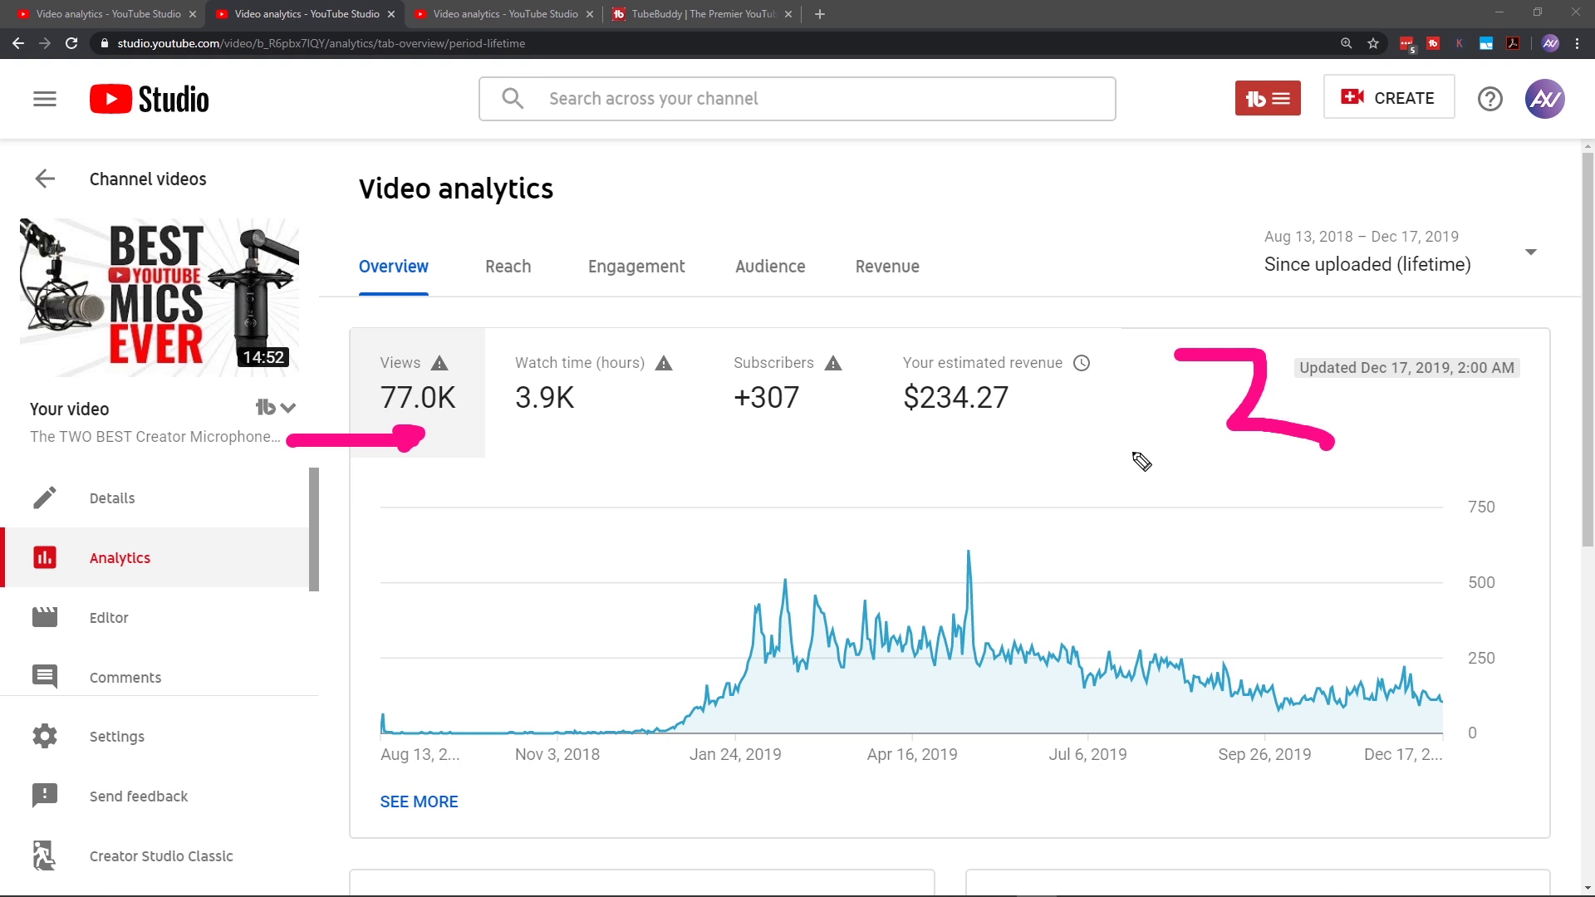
{"action": "key", "text": "Escape"}
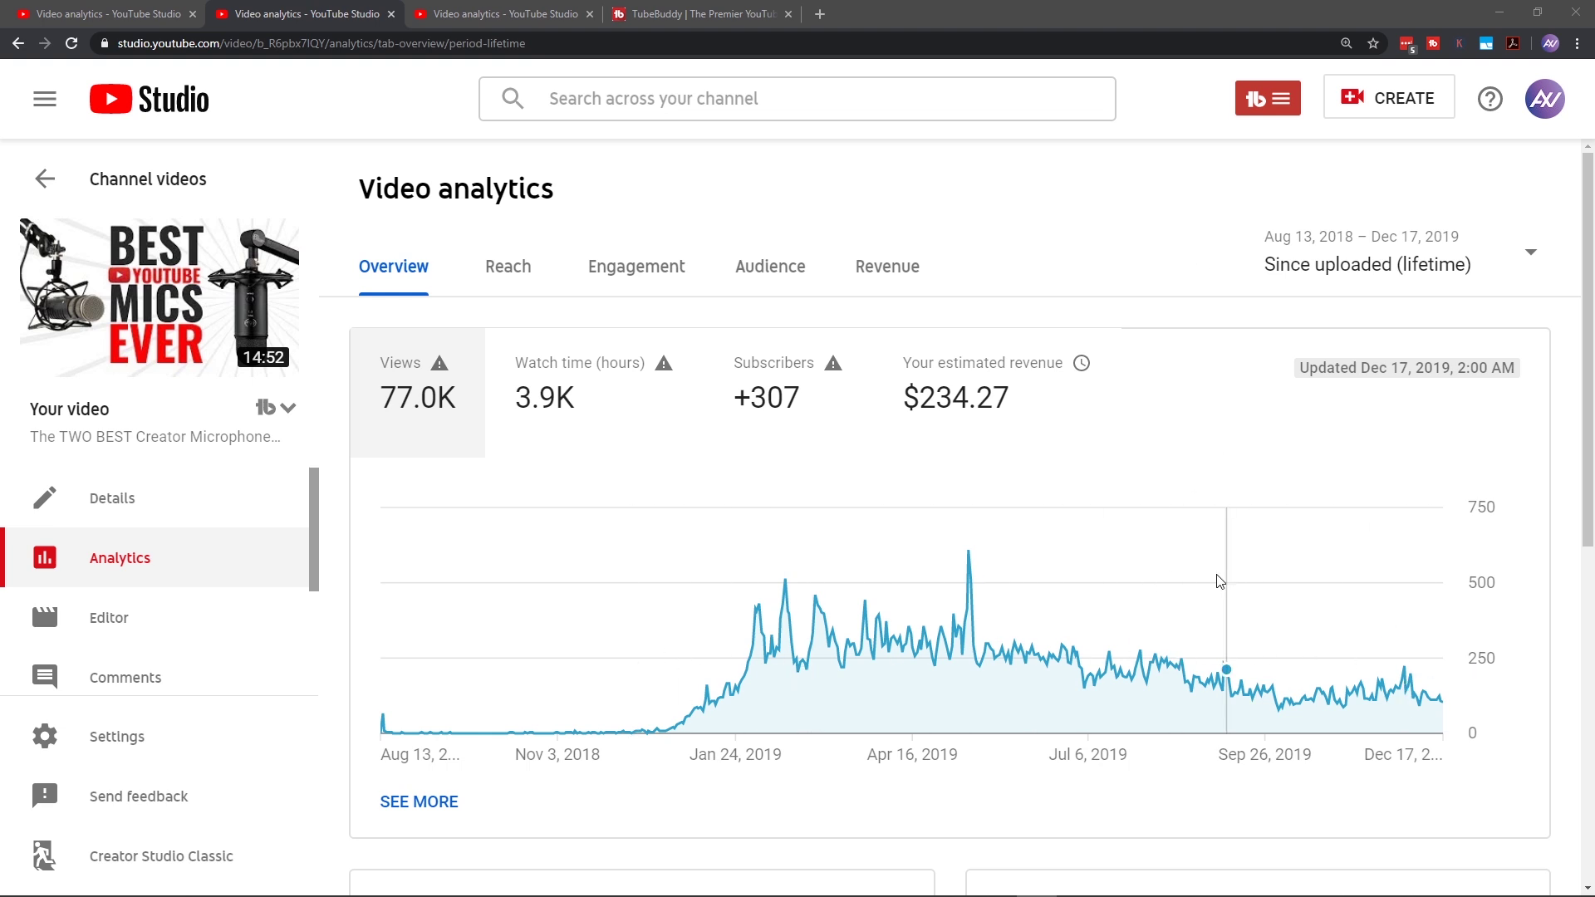
Step: Show the third video's analytics (117.7K views, $219.53), mark its stats and views chart, then erase
{"action": "mouse_move", "coordinate": [1094, 539]}
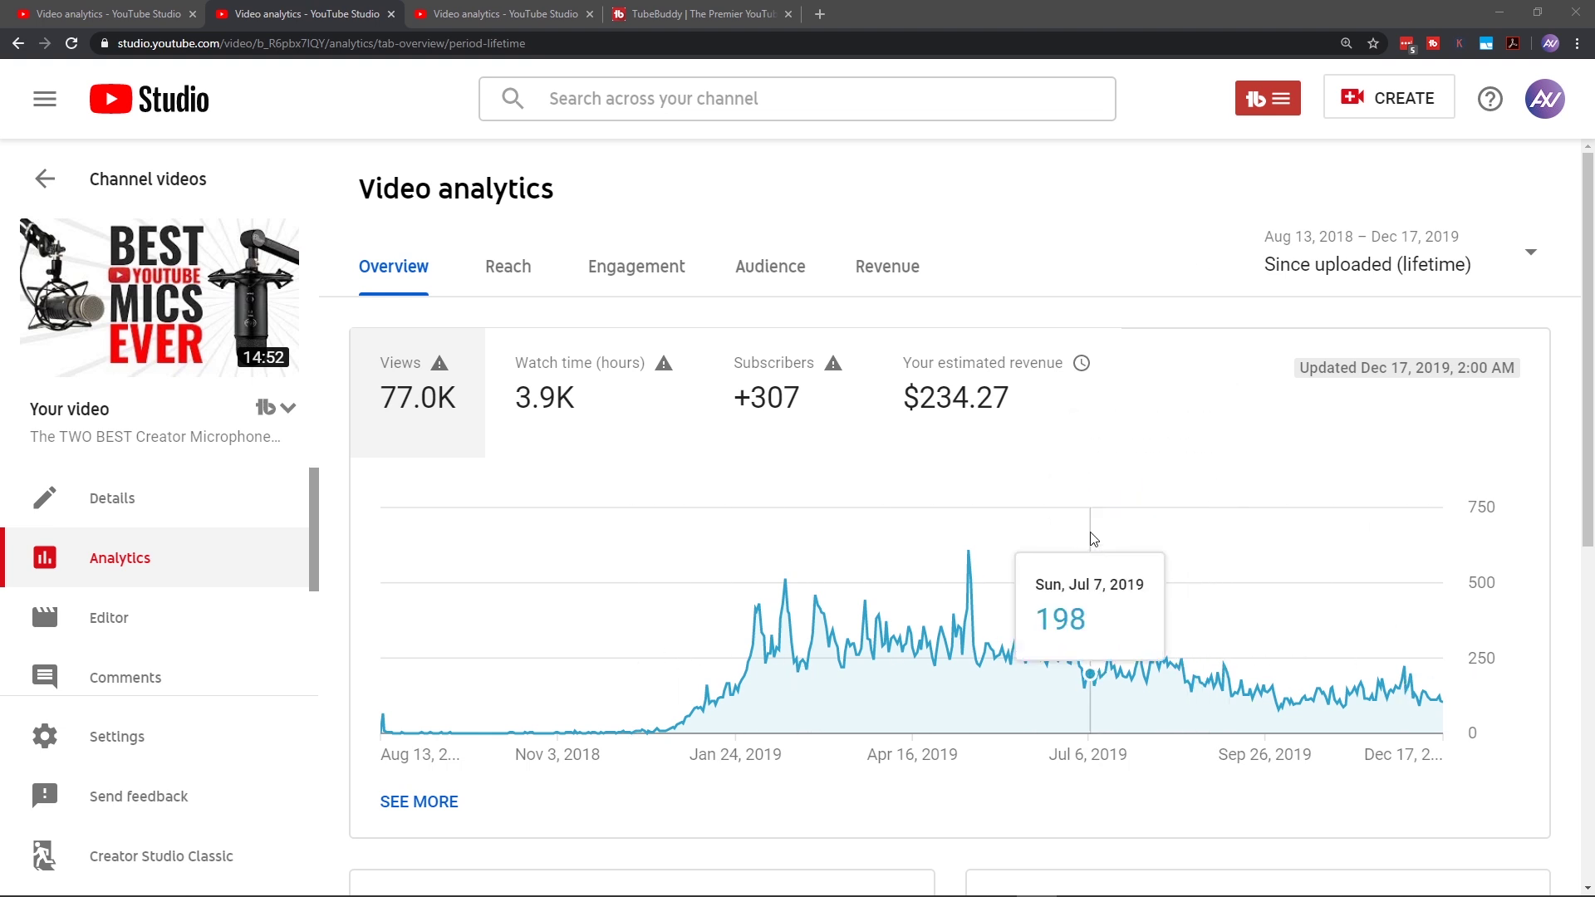
{"action": "left_click", "coordinate": [504, 15]}
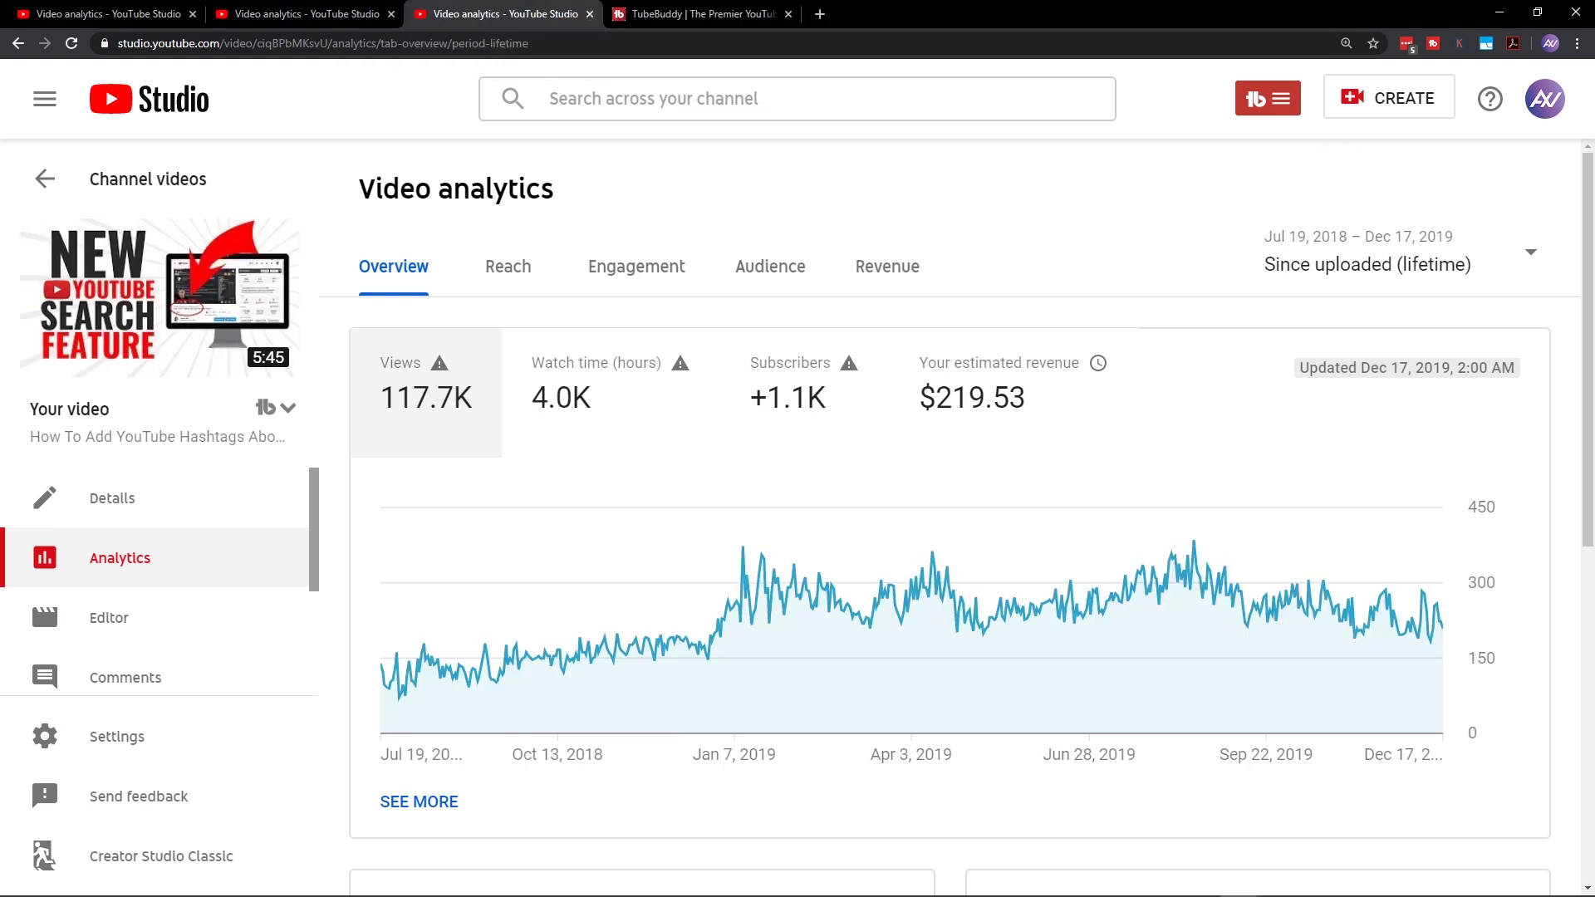
{"action": "mouse_move", "coordinate": [1190, 370]}
{"action": "left_mouse_down"}
{"action": "mouse_move", "coordinate": [1293, 370]}
{"action": "mouse_move", "coordinate": [1282, 452]}
{"action": "mouse_move", "coordinate": [1186, 470]}
{"action": "left_mouse_up"}
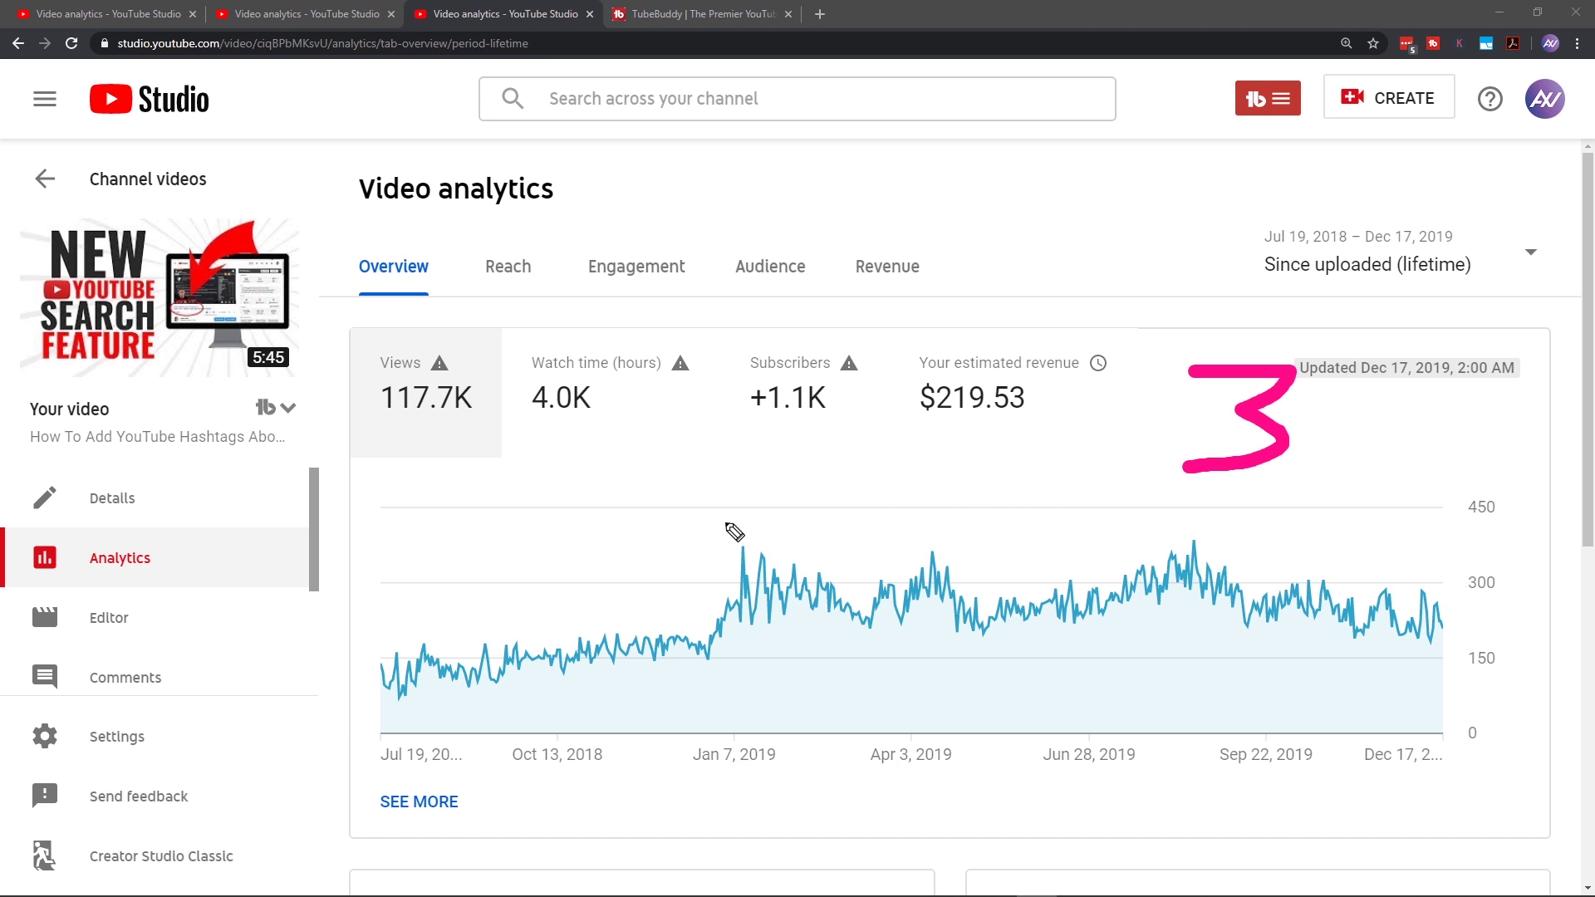
{"action": "mouse_move", "coordinate": [384, 515]}
{"action": "left_mouse_down"}
{"action": "mouse_move", "coordinate": [1346, 535]}
{"action": "mouse_move", "coordinate": [1338, 520]}
{"action": "mouse_move", "coordinate": [1367, 548]}
{"action": "mouse_move", "coordinate": [1315, 558]}
{"action": "left_mouse_up"}
{"action": "key", "text": "Escape"}
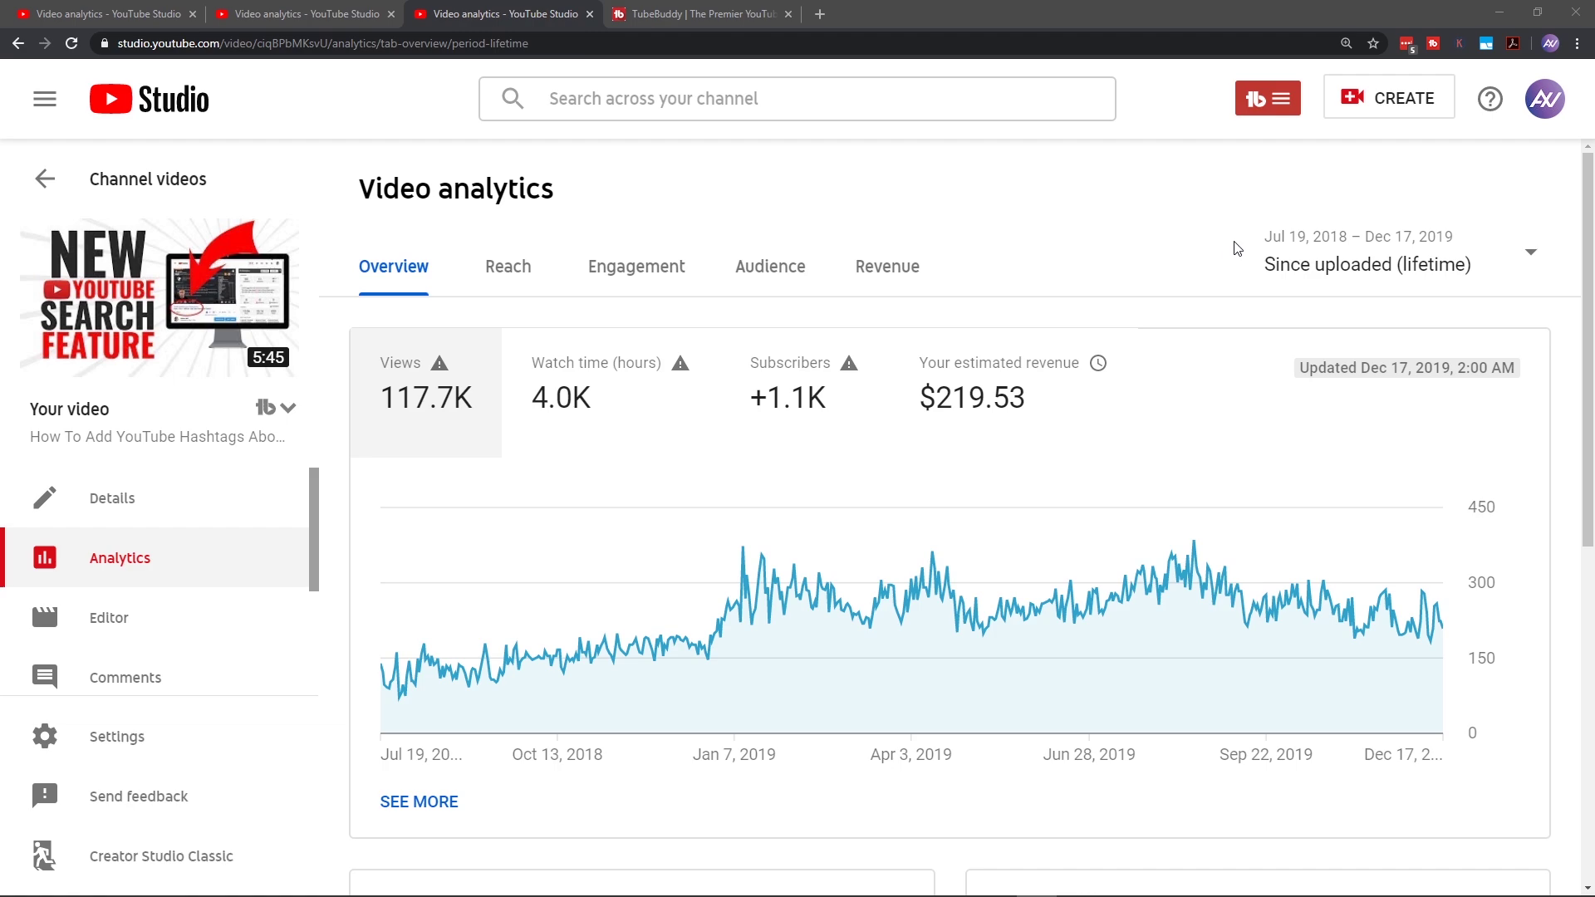
Step: Switch to the TubeBuddy website, draw an arrow at its logo, erase it, and select the web address
{"action": "left_click", "coordinate": [774, 15]}
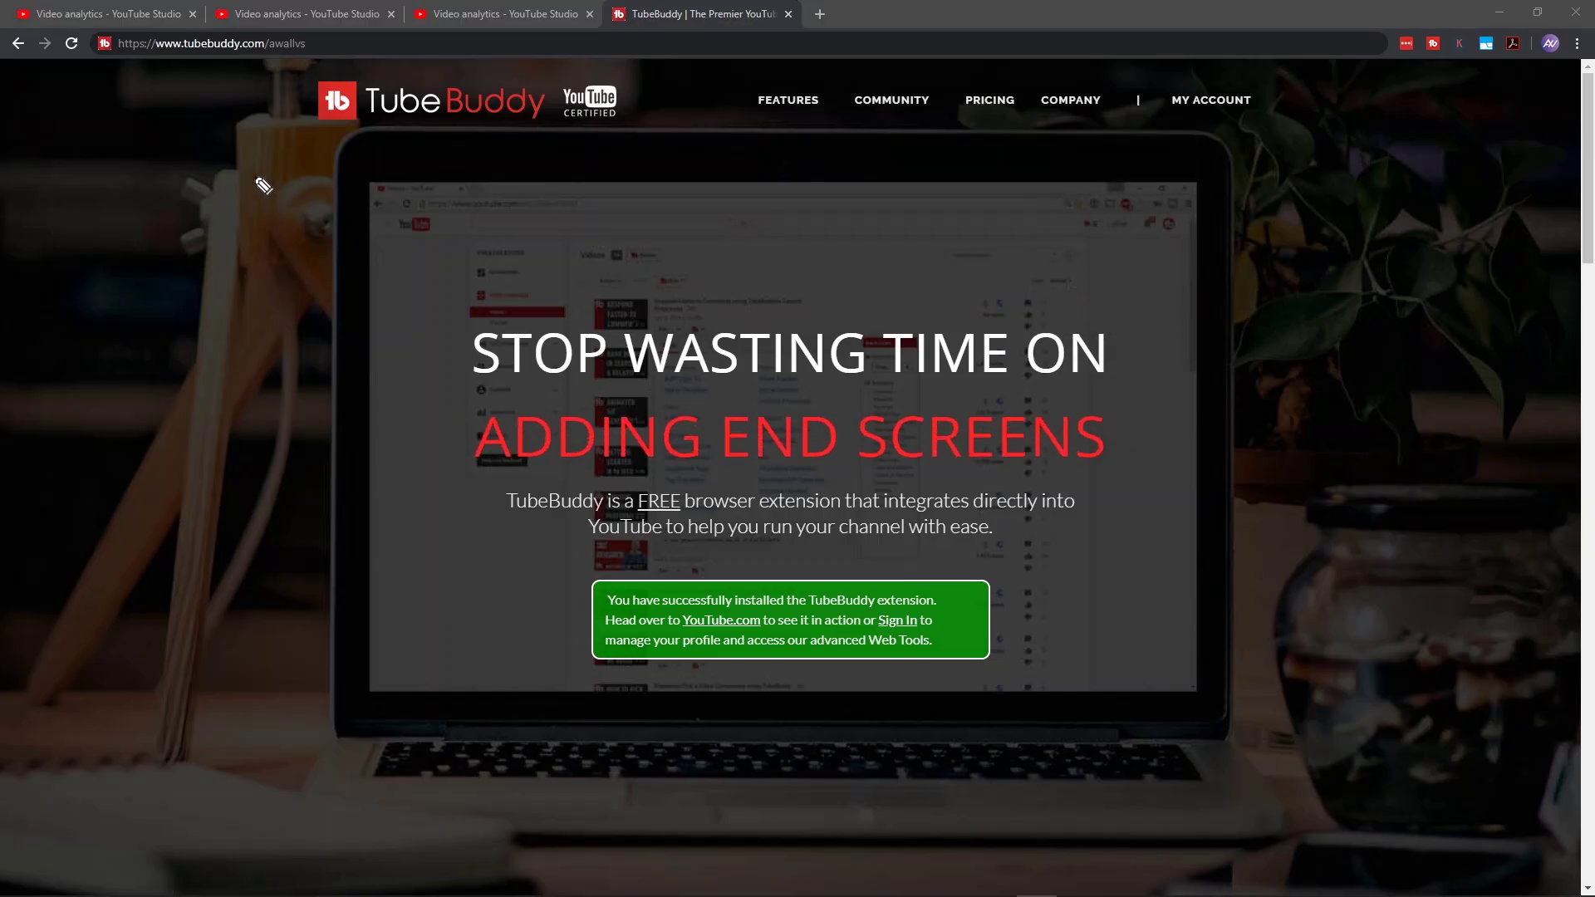
{"action": "left_click_drag", "start_coordinate": [106, 82], "coordinate": [320, 98]}
{"action": "mouse_move", "coordinate": [195, 143]}
{"action": "left_mouse_down"}
{"action": "mouse_move", "coordinate": [198, 196]}
{"action": "mouse_move", "coordinate": [199, 143]}
{"action": "mouse_move", "coordinate": [104, 189]}
{"action": "left_mouse_up"}
{"action": "left_click_drag", "start_coordinate": [203, 140], "coordinate": [253, 178]}
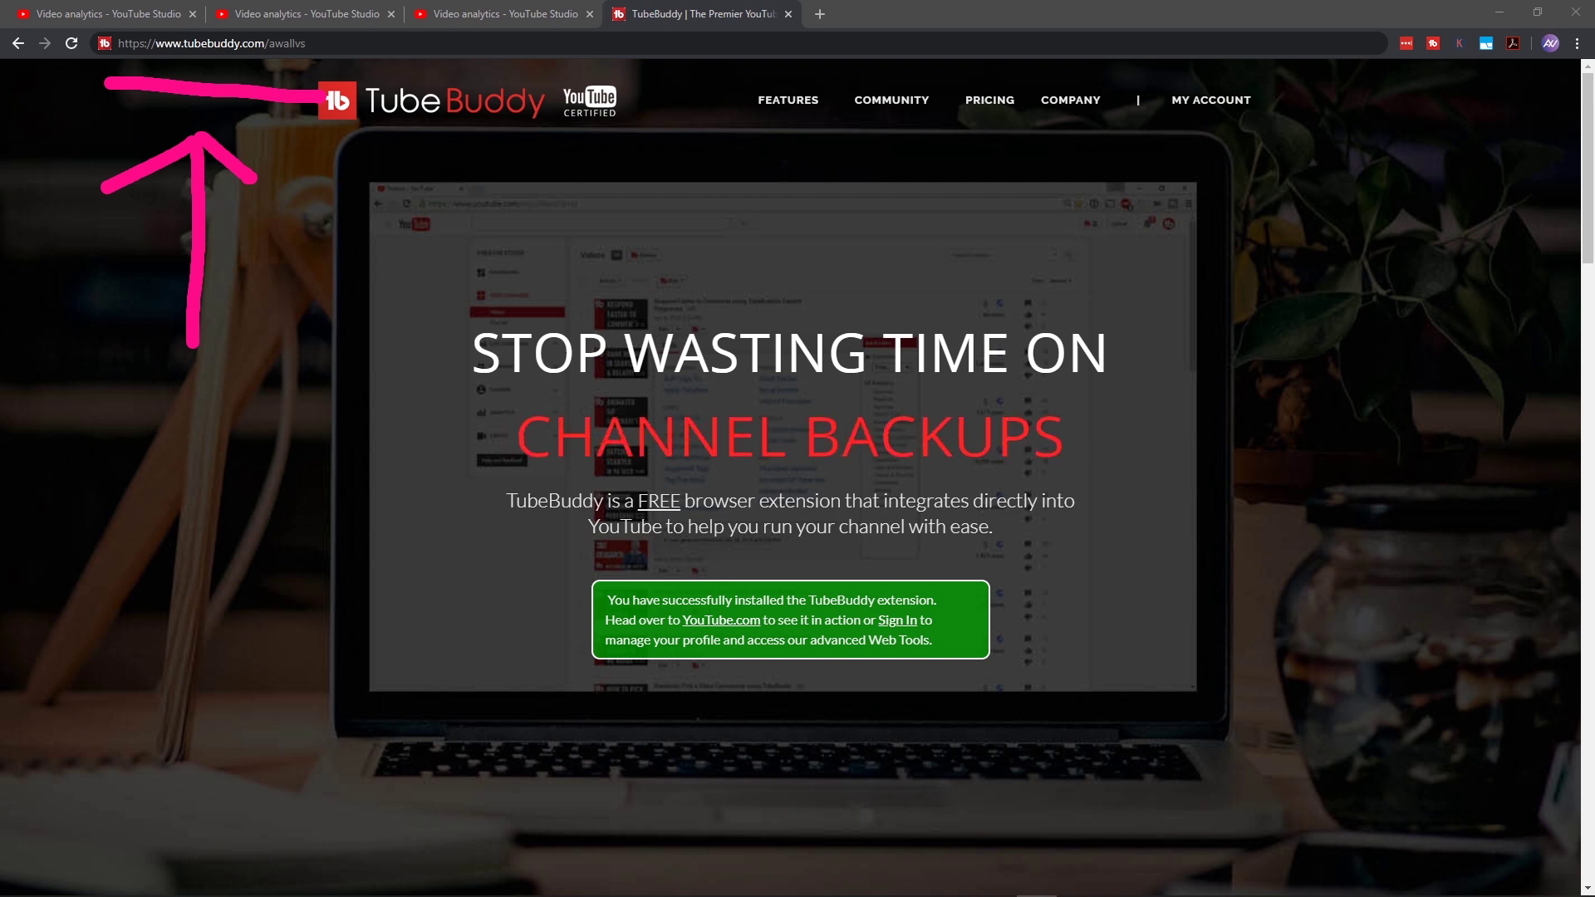
{"action": "key", "text": "Escape"}
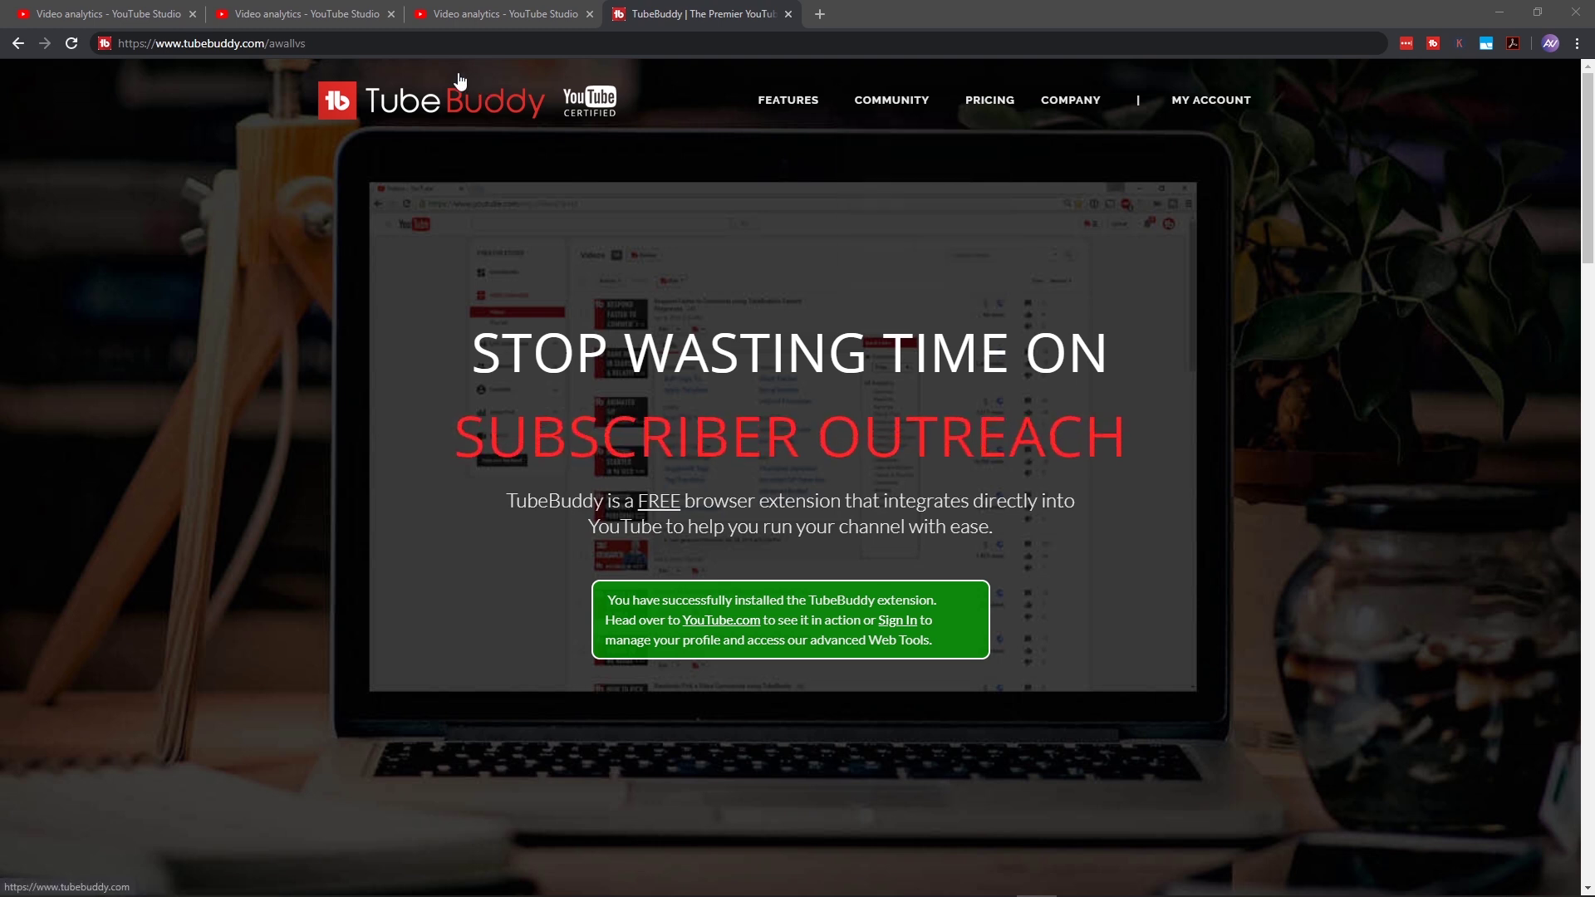
{"action": "left_click", "coordinate": [200, 44]}
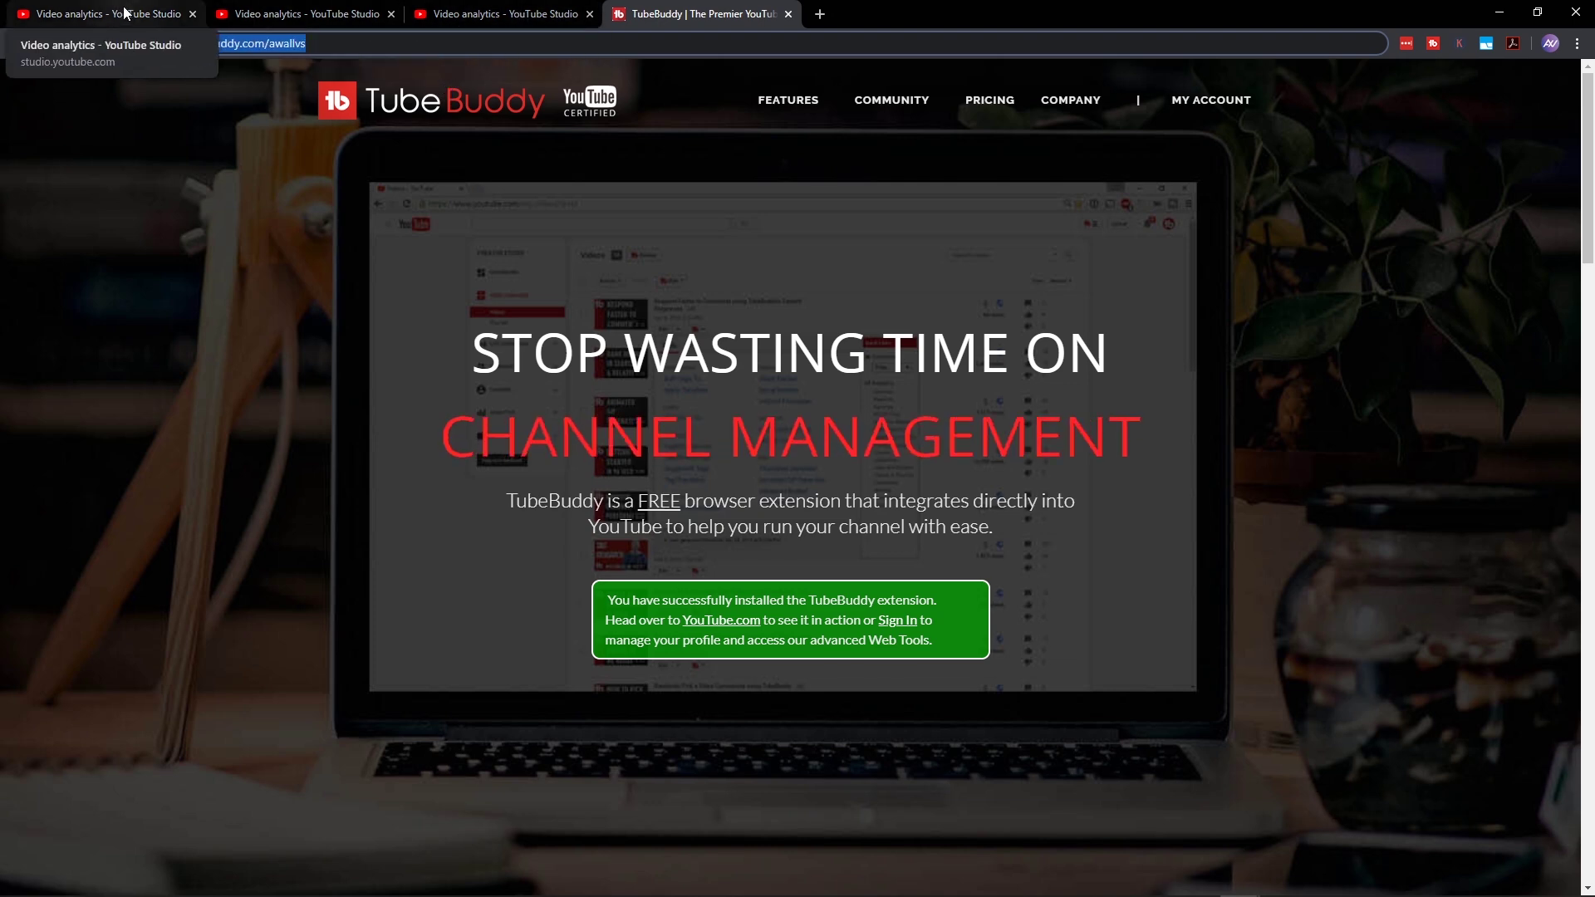
Step: Open the Facebook Gaming video's details and launch TubeBuddy's Keyword Explorer from the tag tools
{"action": "left_click", "coordinate": [104, 15]}
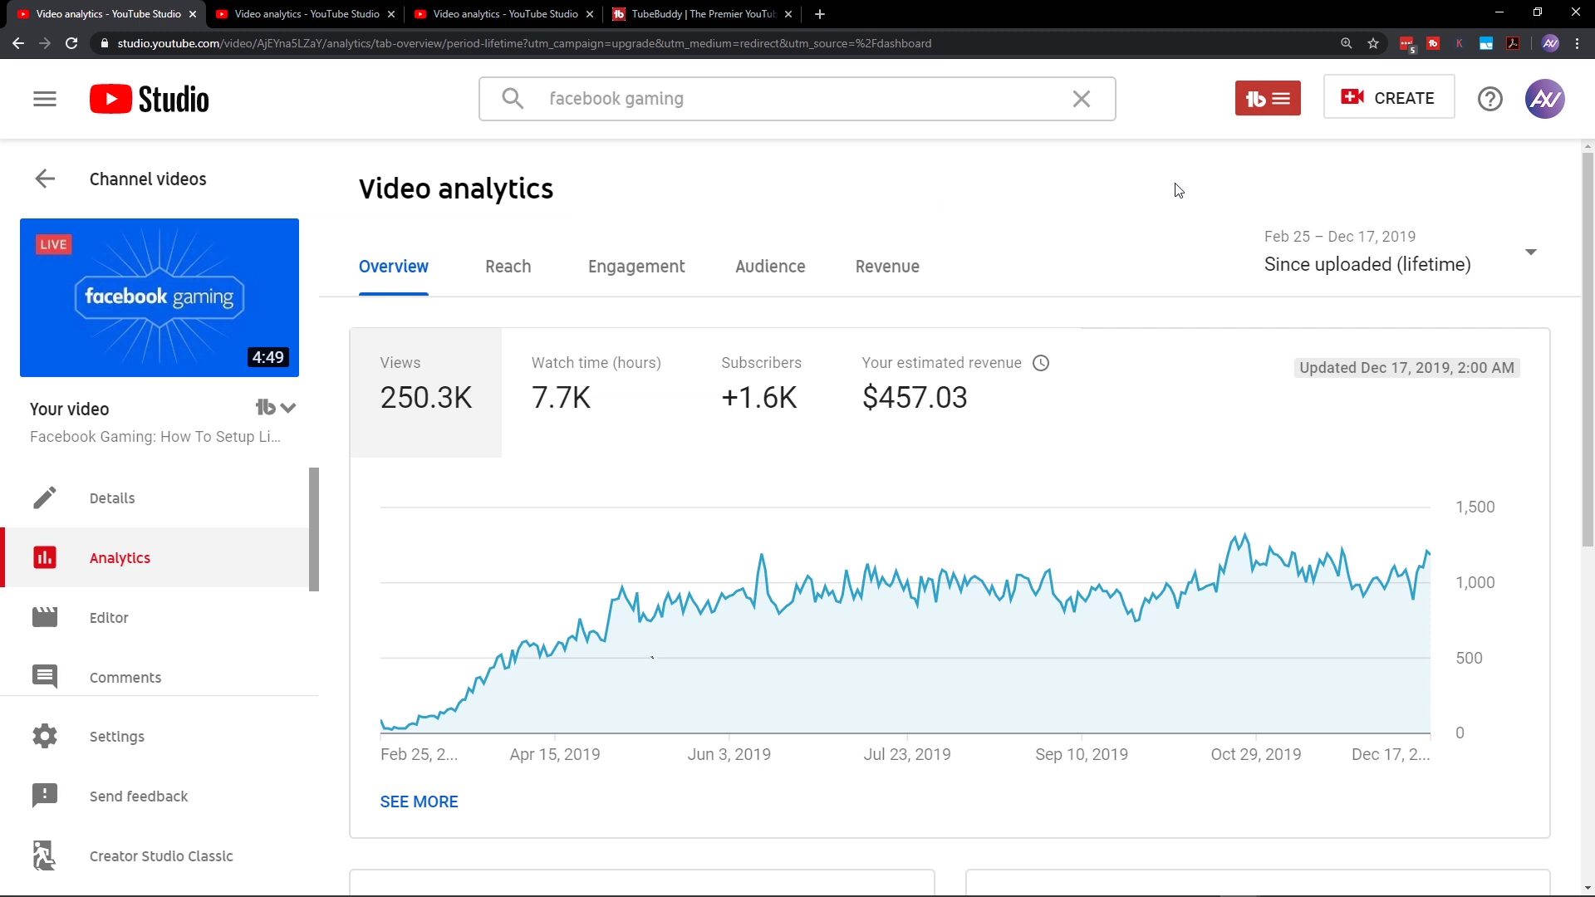
{"action": "left_click", "coordinate": [1292, 113]}
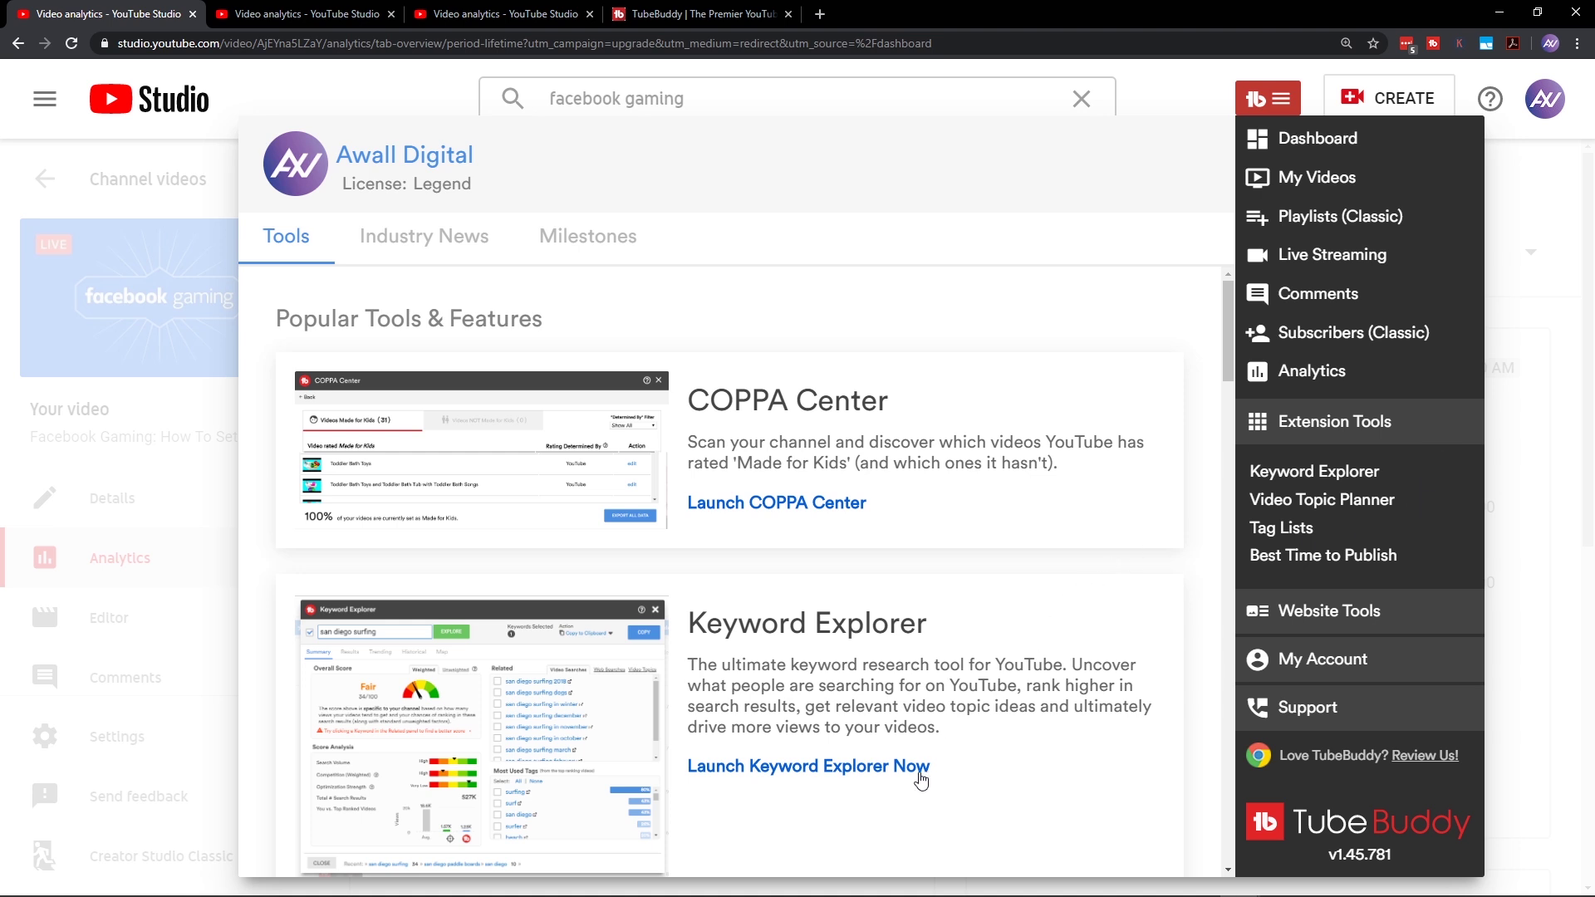
{"action": "left_click", "coordinate": [199, 180]}
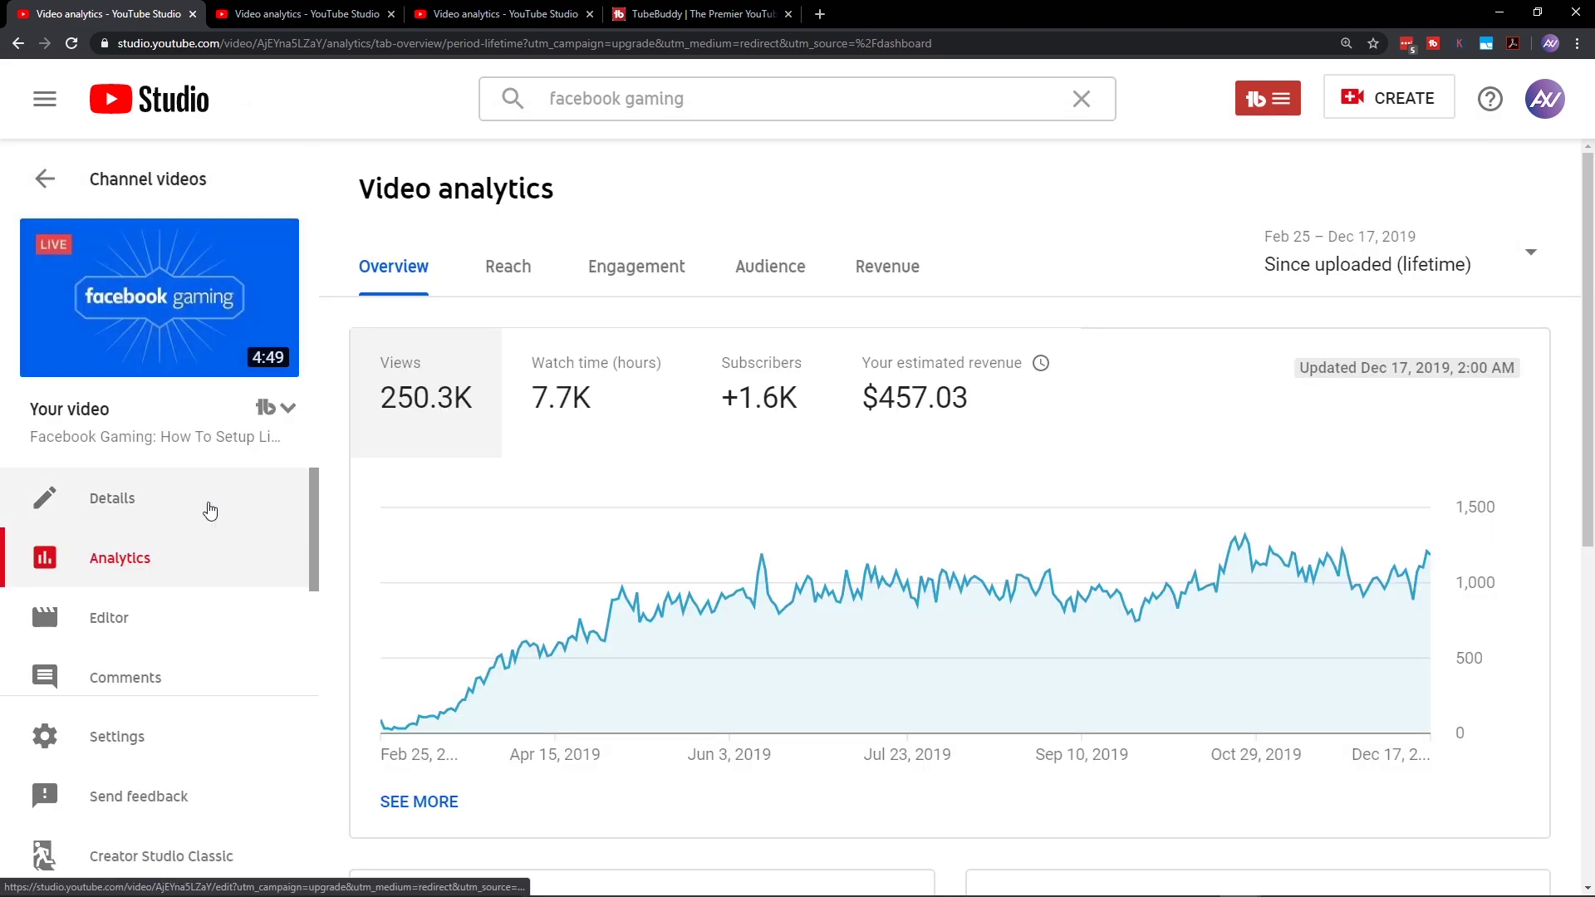
{"action": "left_click", "coordinate": [212, 512]}
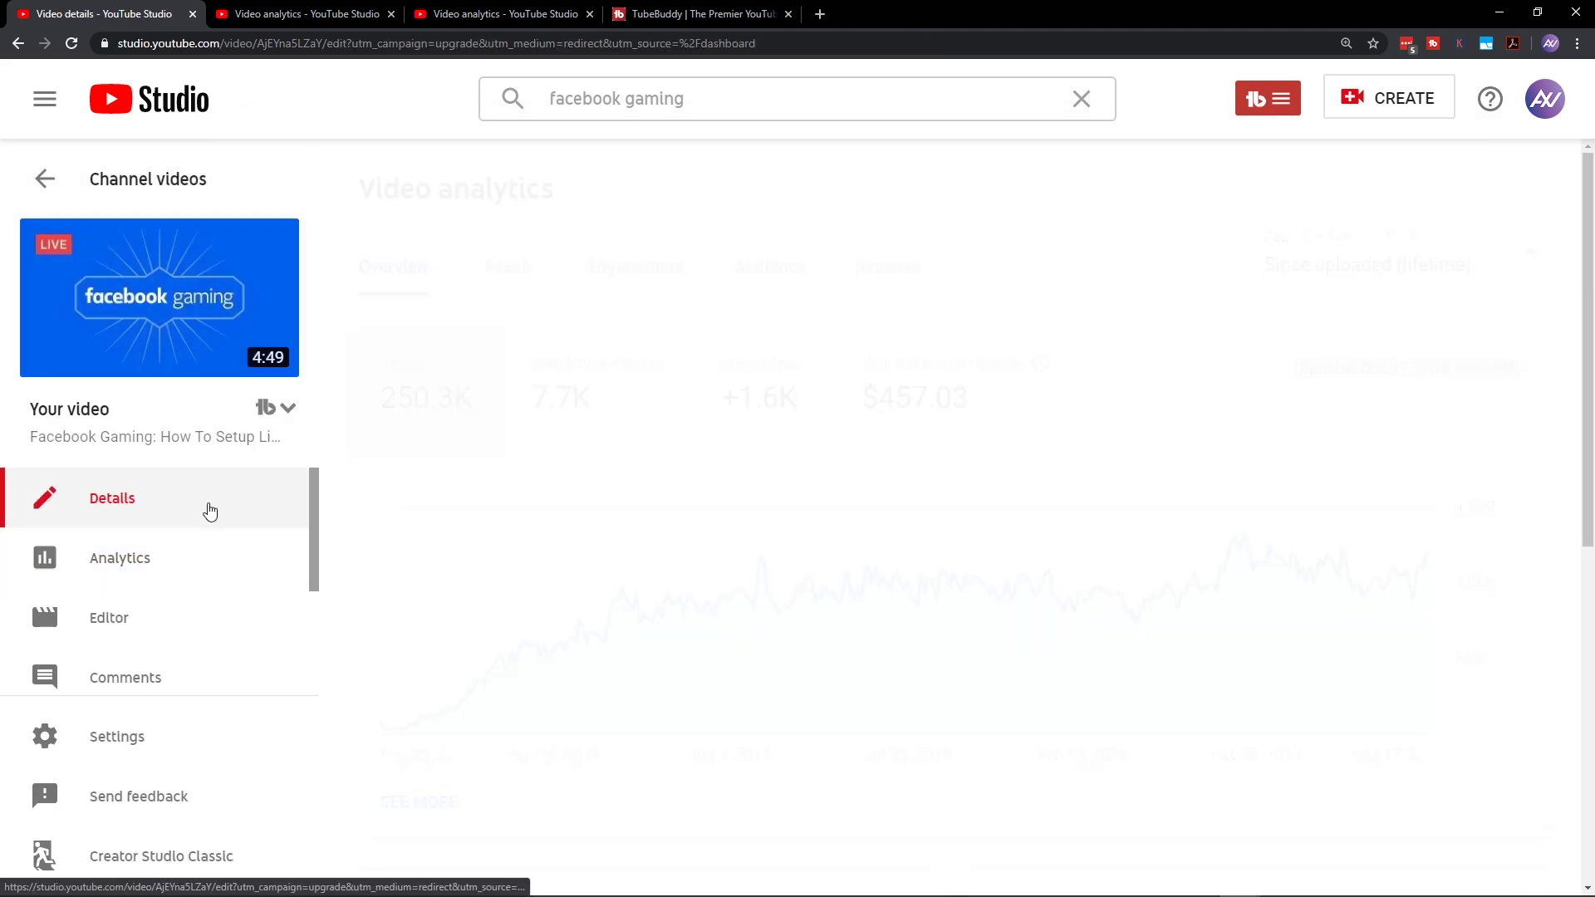
{"action": "scroll", "coordinate": [892, 520], "scroll_direction": "down", "scroll_amount": 12}
{"action": "scroll", "coordinate": [892, 519], "scroll_direction": "down", "scroll_amount": 5}
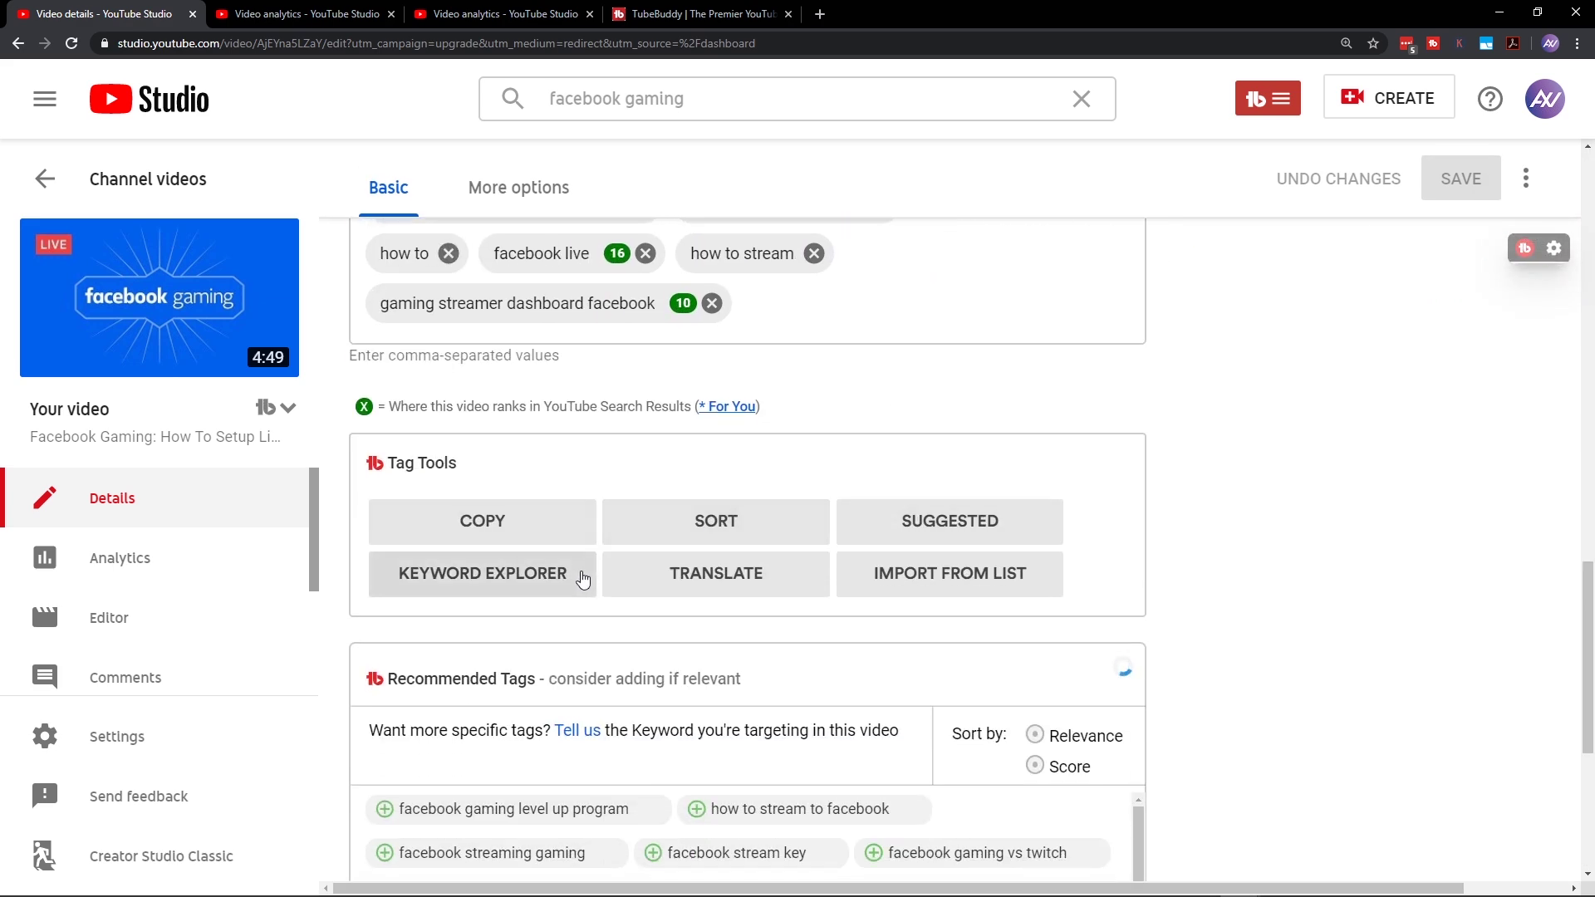
{"action": "left_click", "coordinate": [579, 588]}
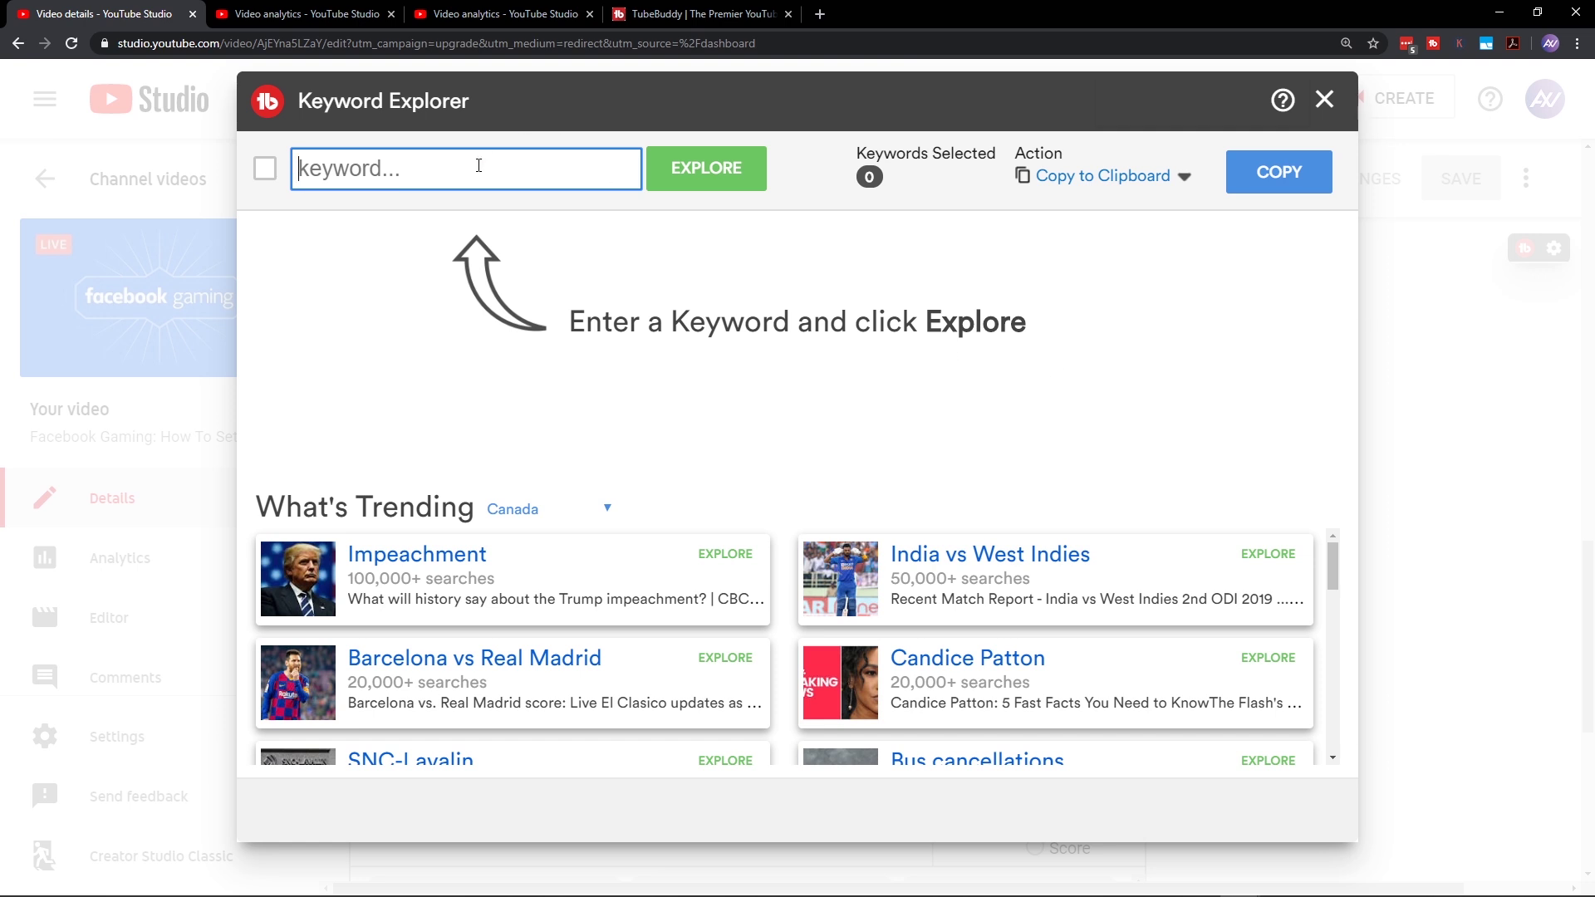
Step: Run a Keyword Explorer search for 'facebook gaming'
{"action": "type", "text": "fac"}
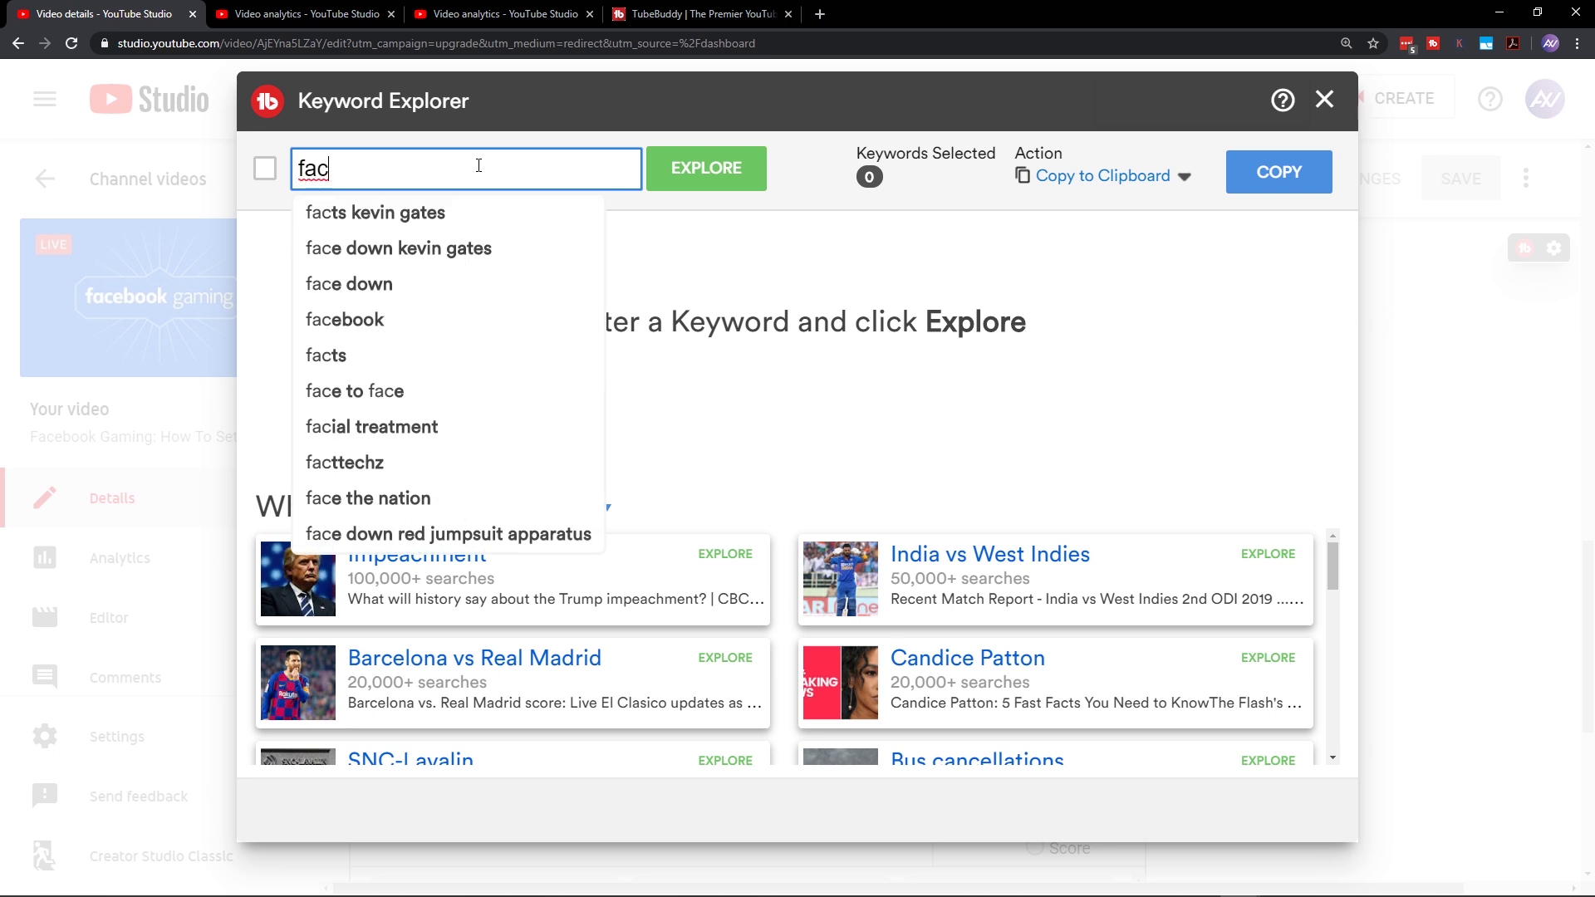
{"action": "type", "text": "ebook"}
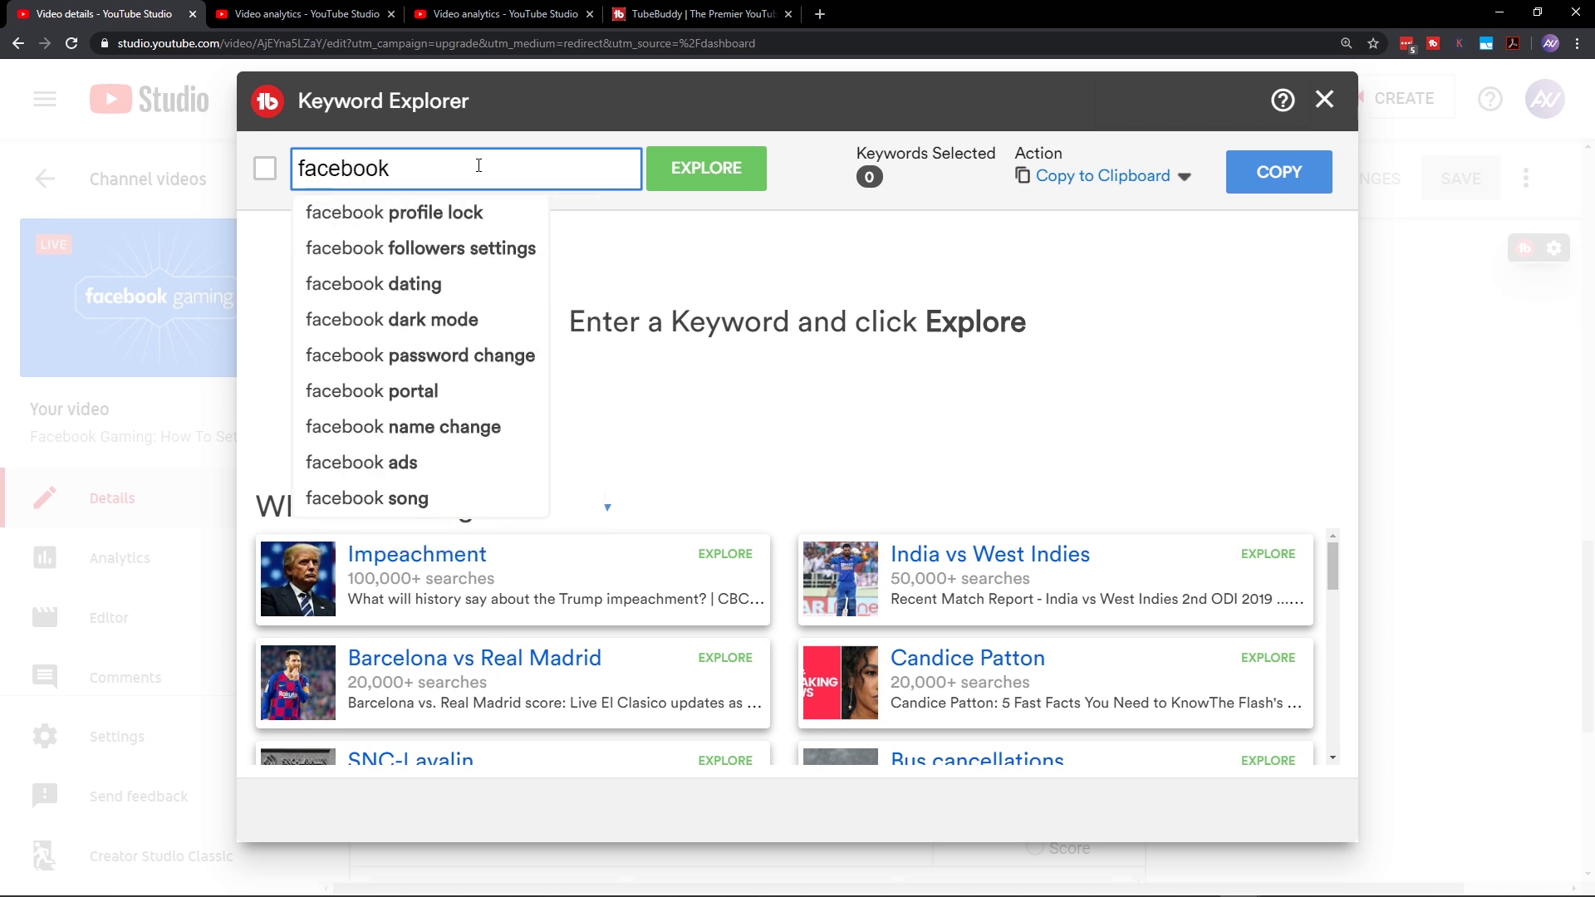
{"action": "type", "text": " gaming"}
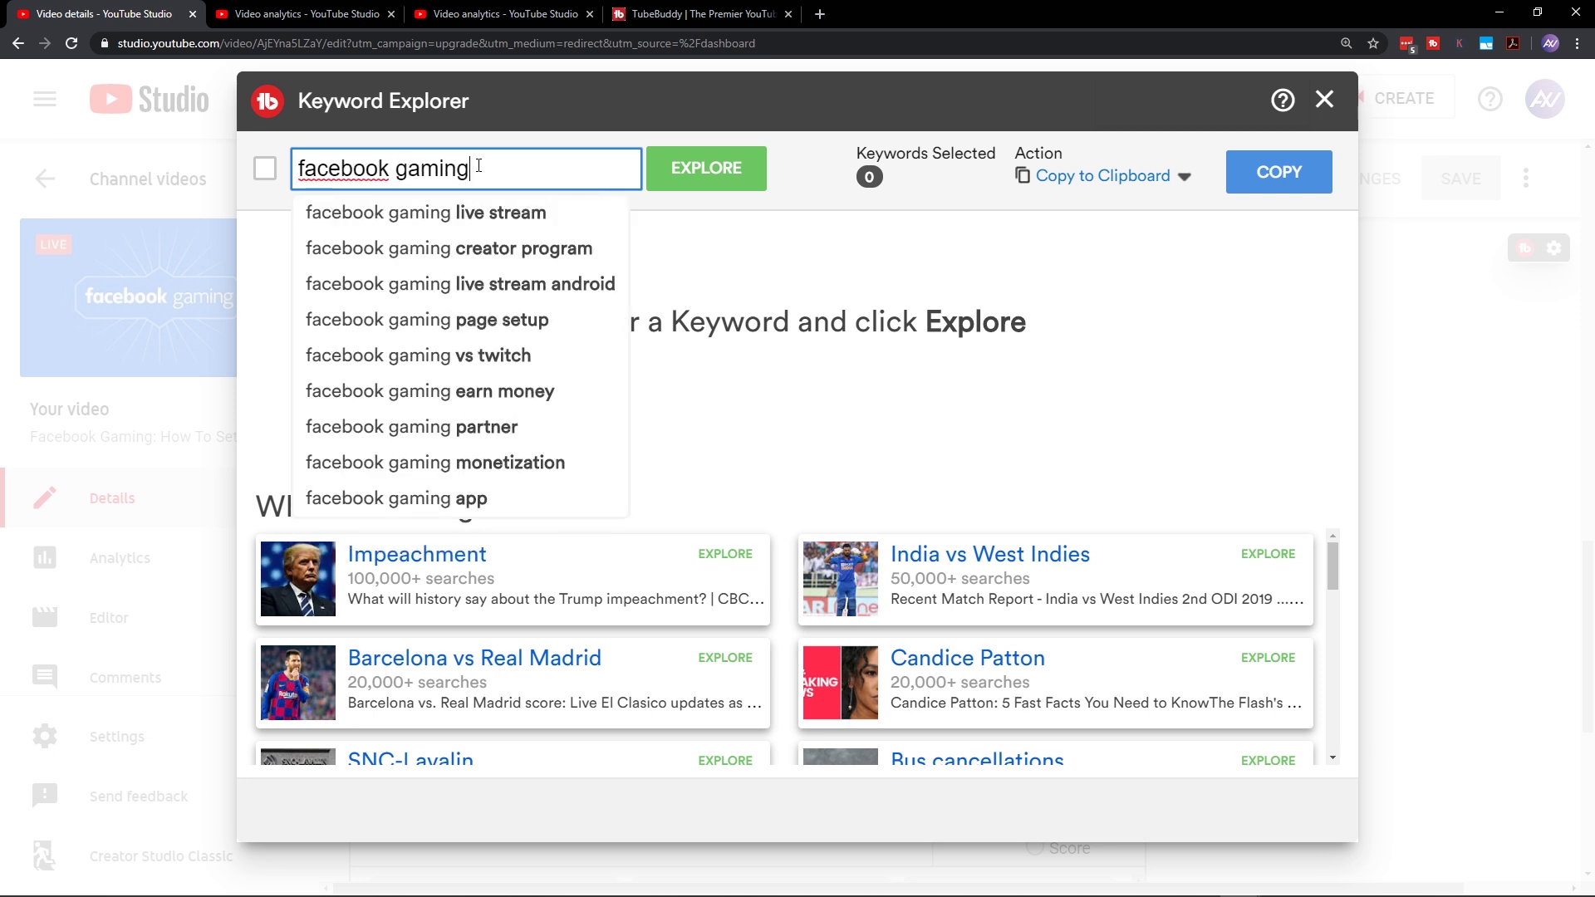
{"action": "key", "text": "Return"}
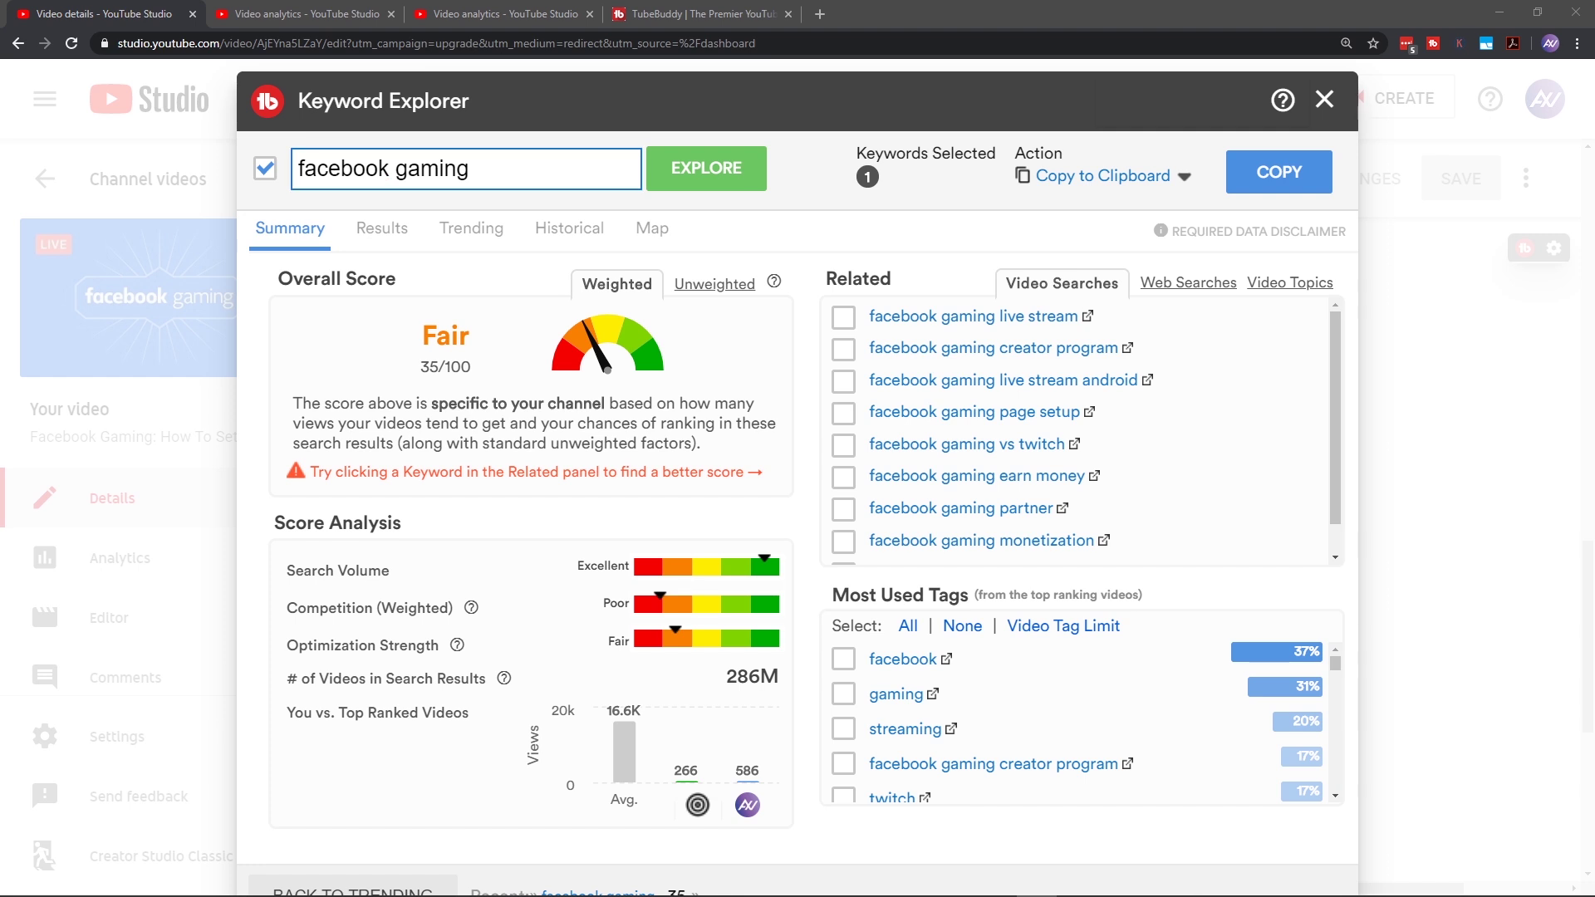
Step: Mark the searched keyword, its Weighted Fair rating and the views chart figures, then erase the marks
{"action": "left_click_drag", "start_coordinate": [298, 194], "coordinate": [457, 193]}
{"action": "left_click_drag", "start_coordinate": [580, 306], "coordinate": [669, 306]}
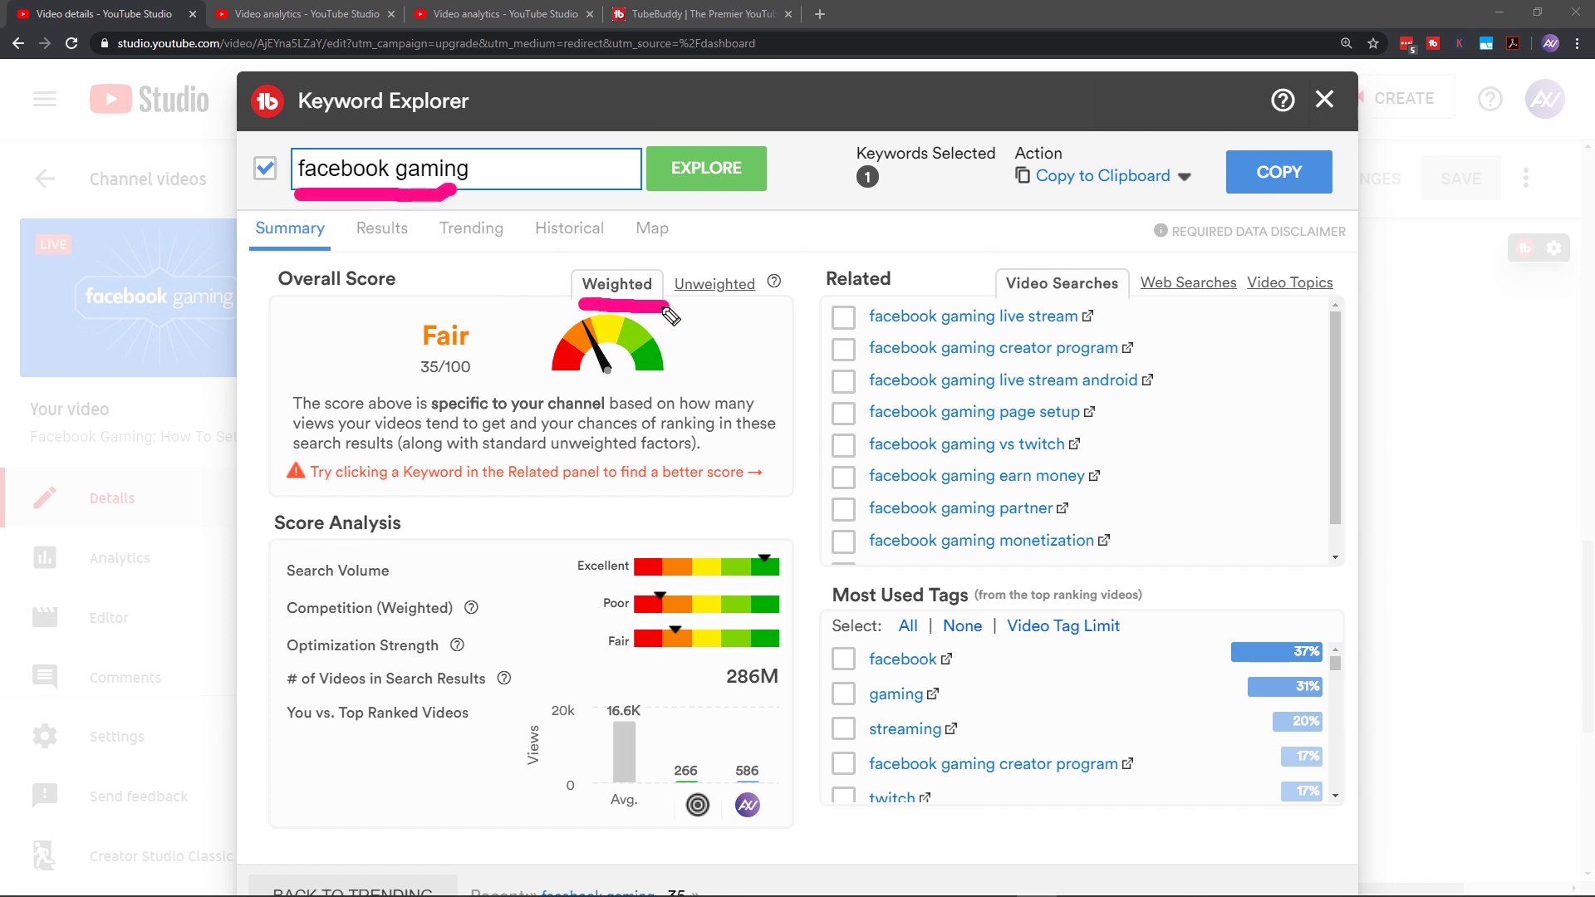
{"action": "left_click", "coordinate": [555, 284]}
{"action": "left_click", "coordinate": [402, 328]}
{"action": "left_click", "coordinate": [748, 839]}
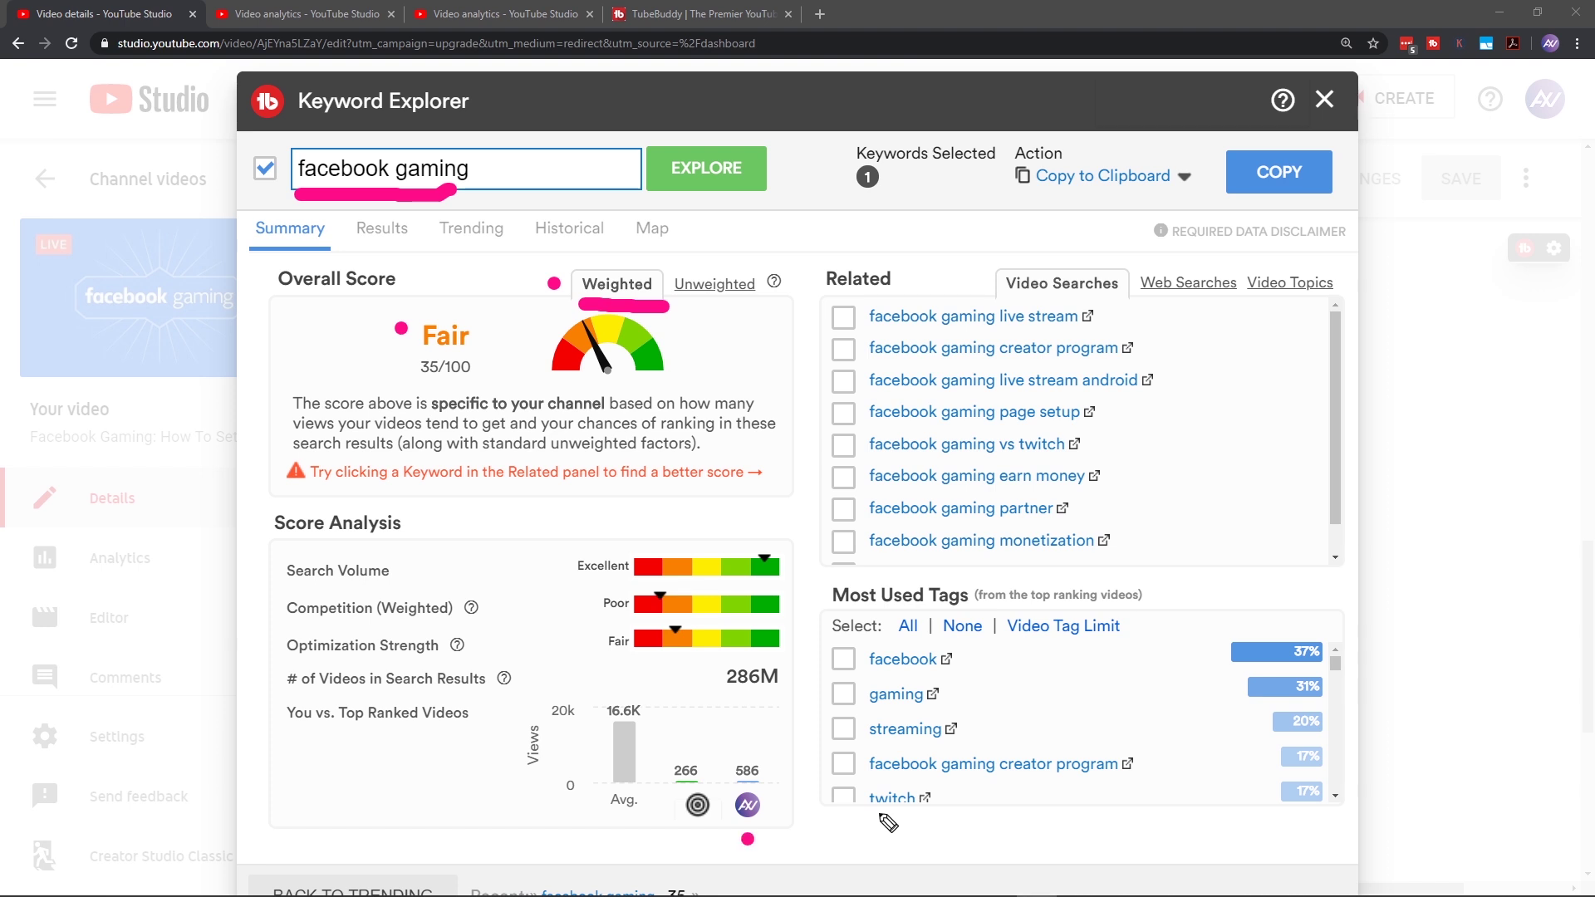
{"action": "left_click", "coordinate": [694, 830]}
{"action": "left_click", "coordinate": [477, 334]}
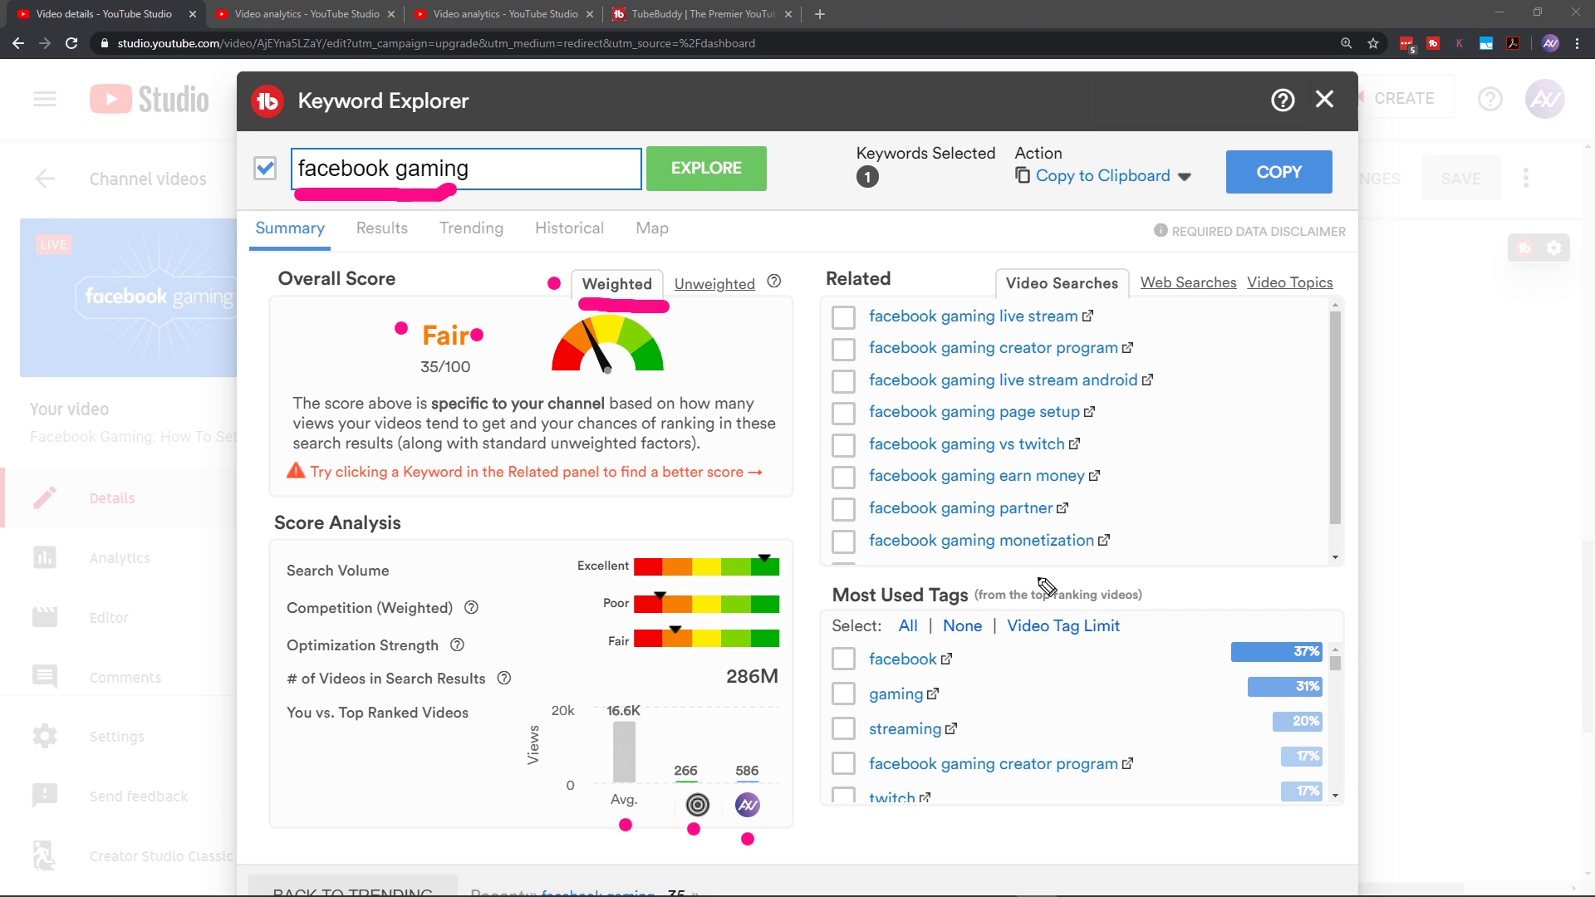
{"action": "key", "text": "e"}
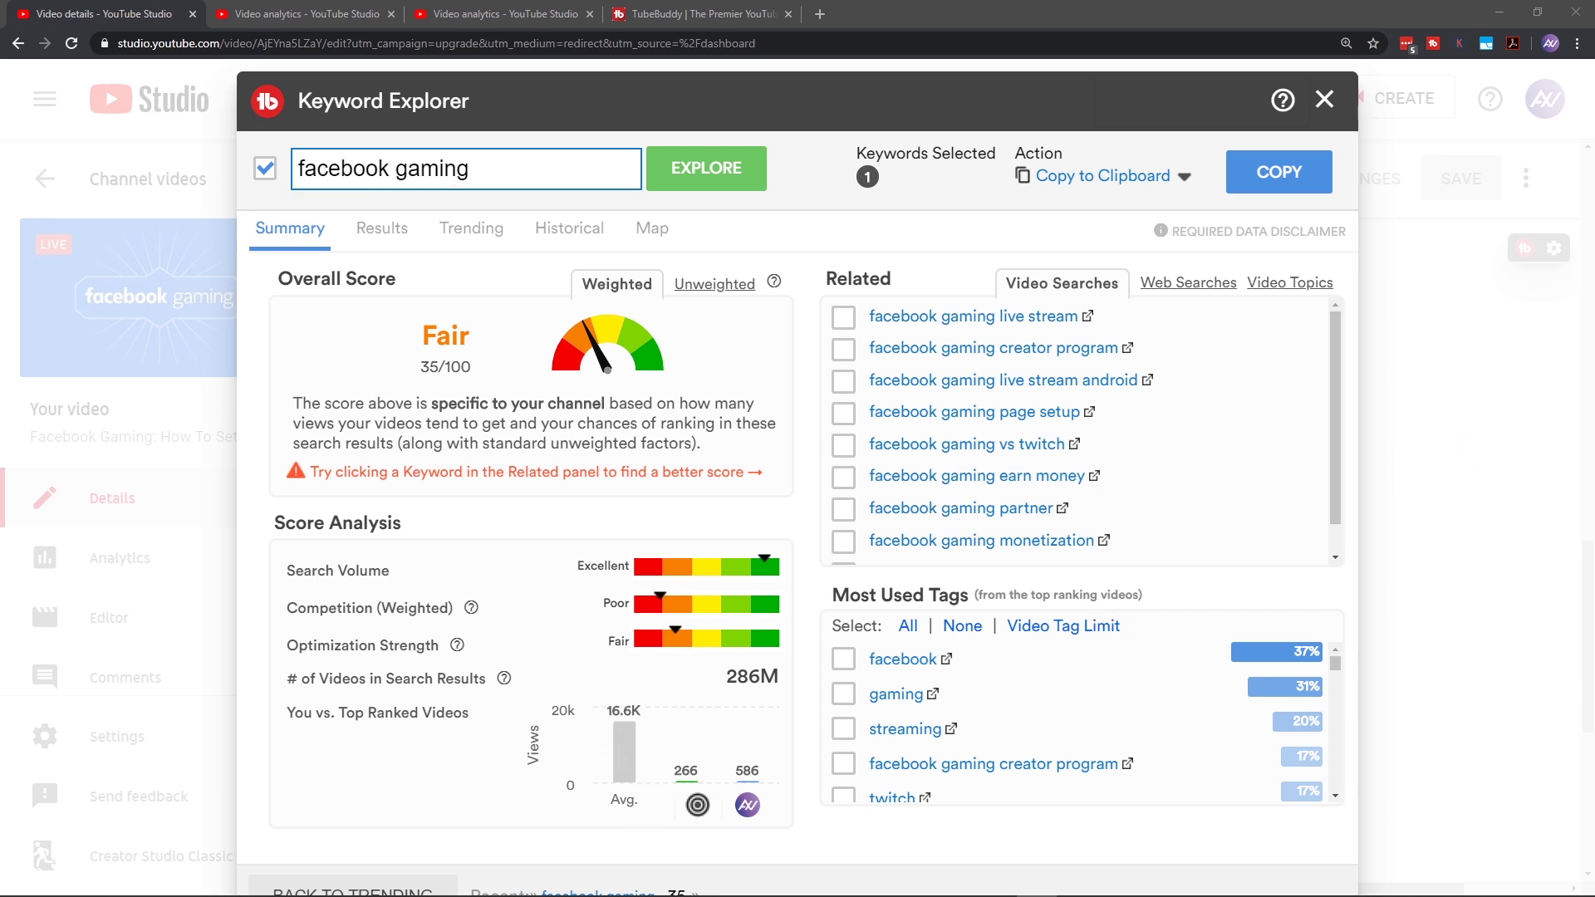
Step: Compare the unweighted Poor 9/100 score with the weighted one, then list related web searches
{"action": "left_click", "coordinate": [703, 284]}
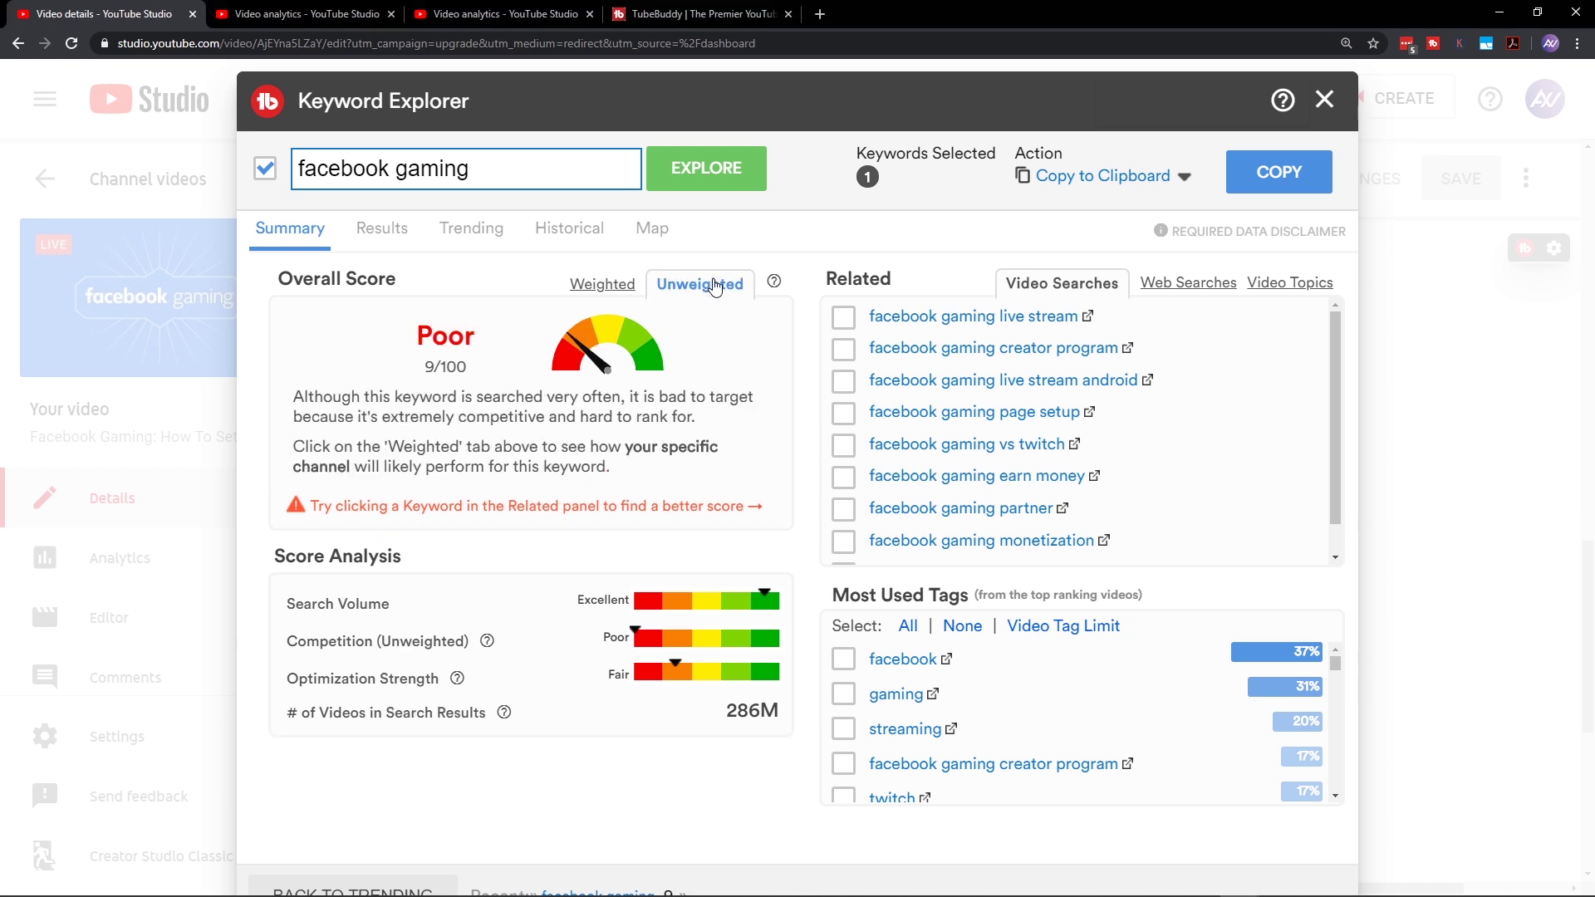
{"action": "left_click", "coordinate": [592, 285]}
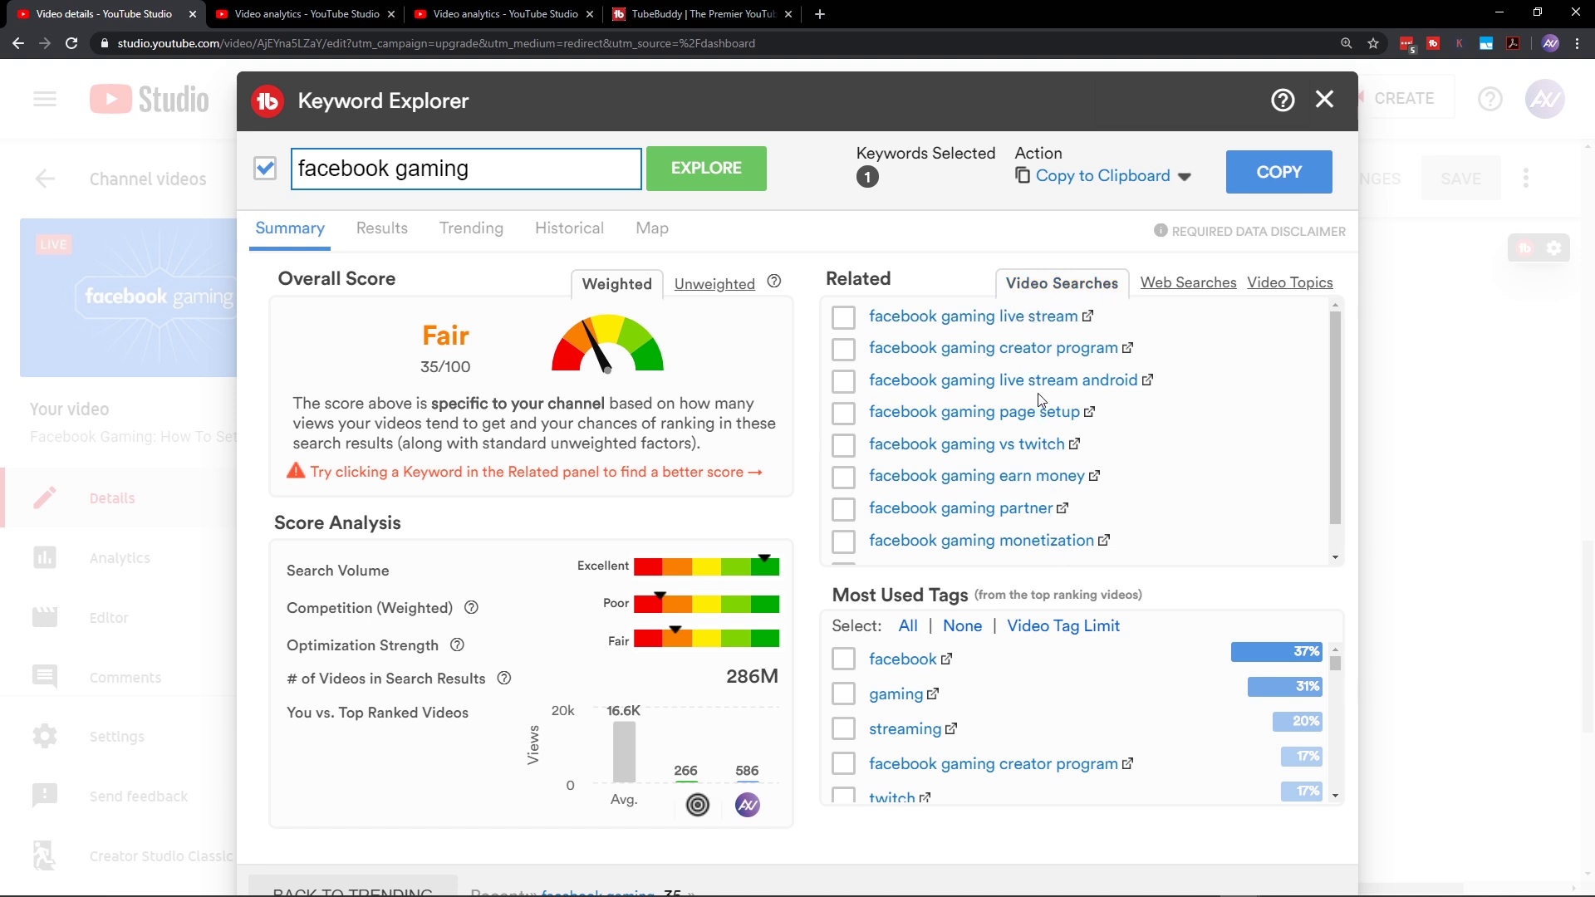
{"action": "left_click", "coordinate": [1183, 284]}
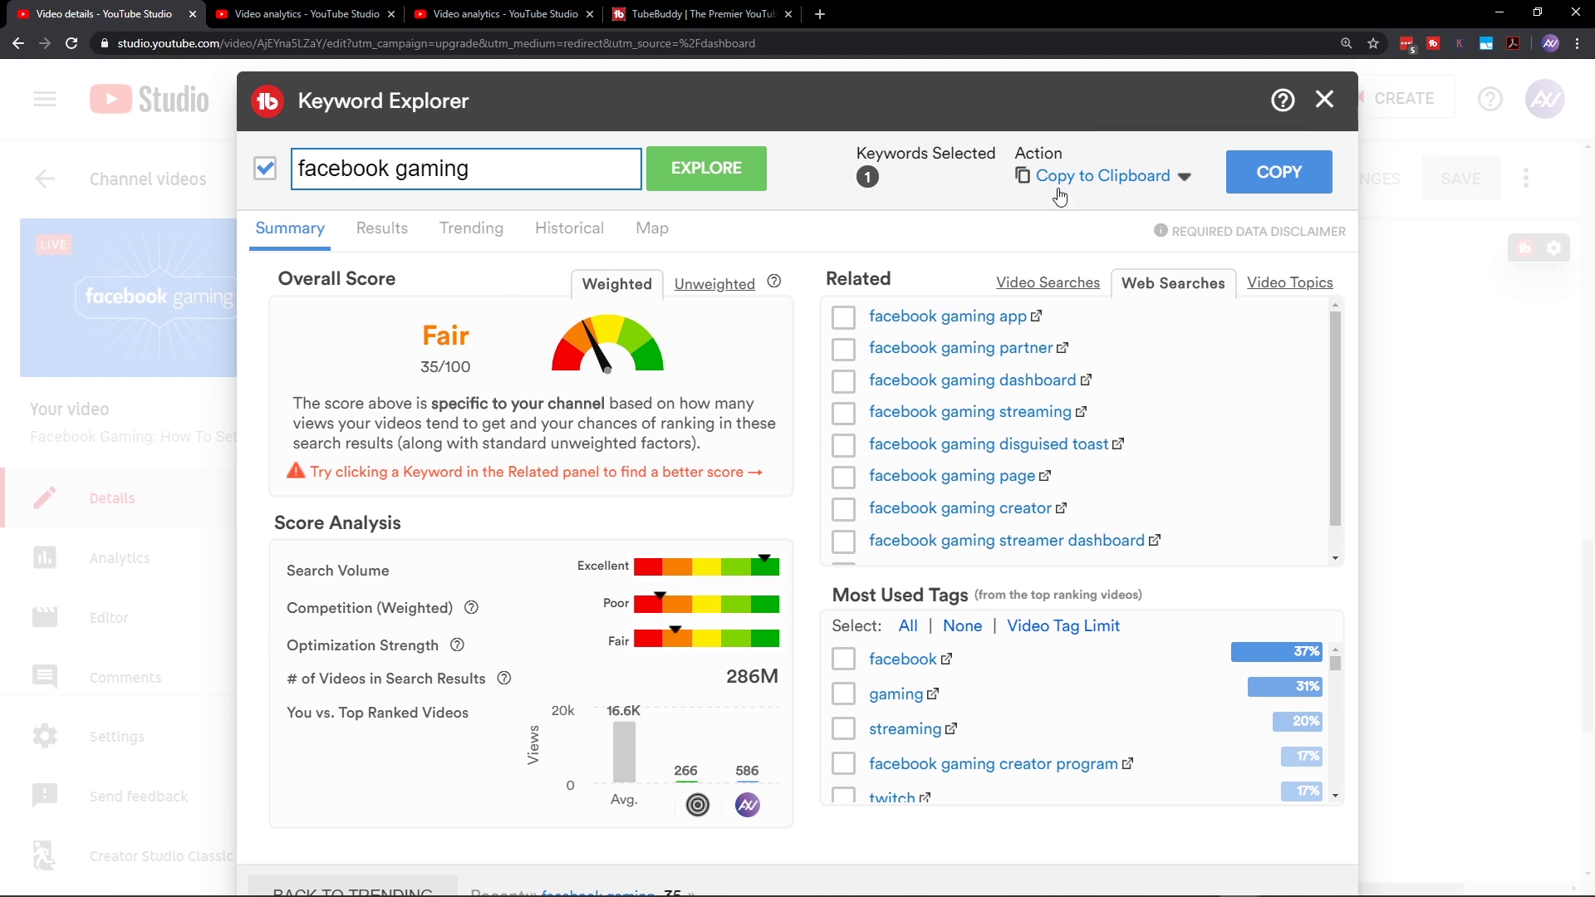
Step: Score the related video topic 'how to earn money using facebook gaming', highlighting its Very Good rating
{"action": "left_click", "coordinate": [1316, 290]}
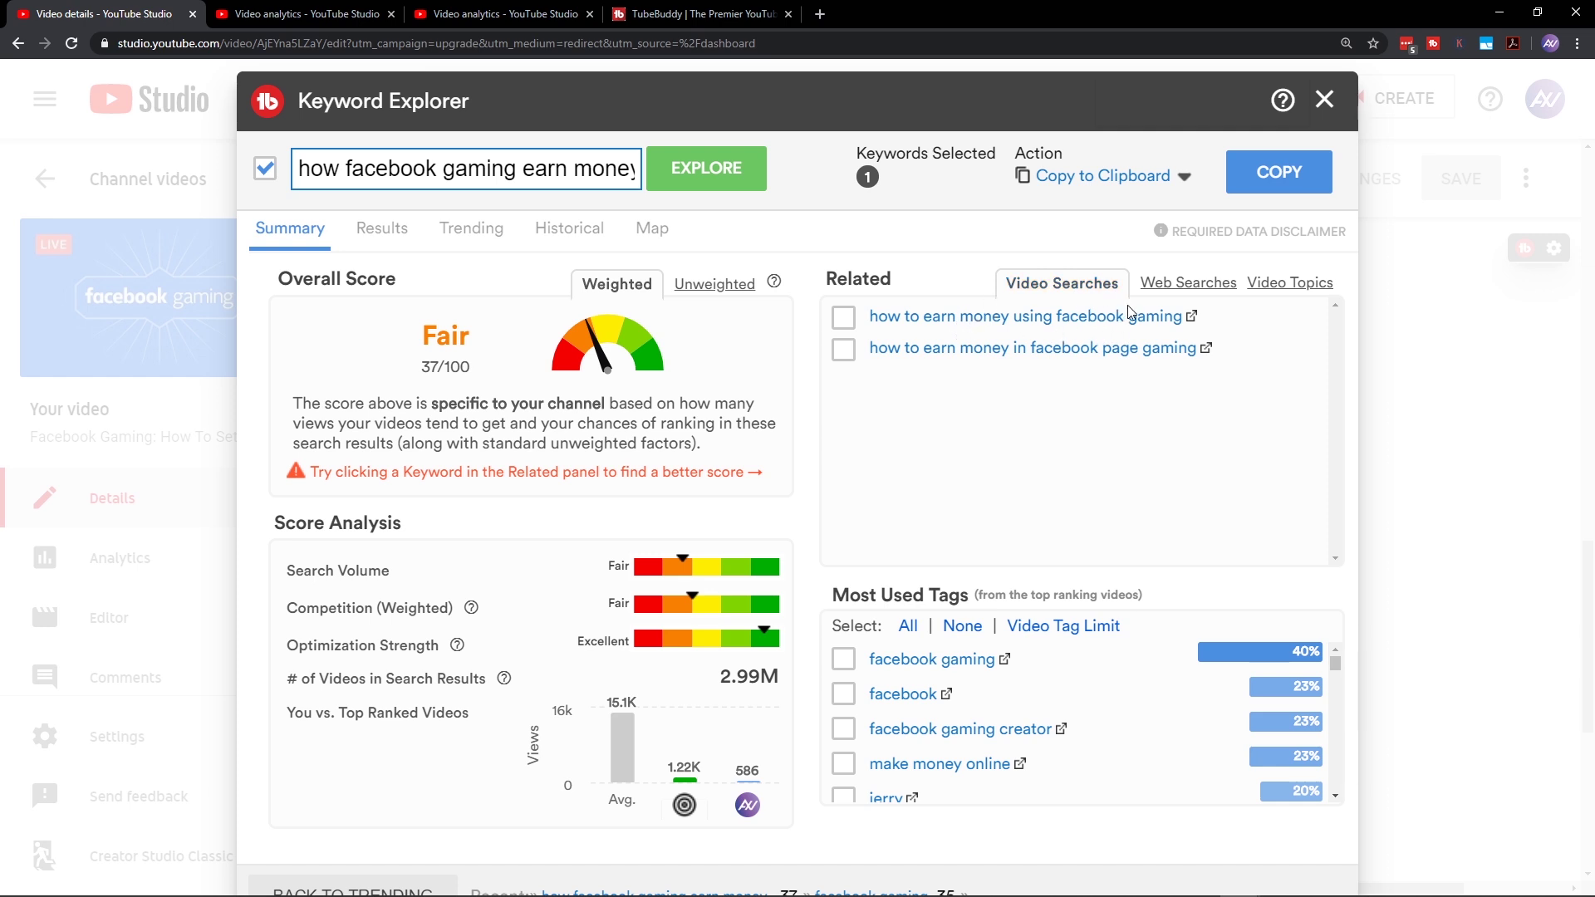
{"action": "left_click", "coordinate": [1151, 321]}
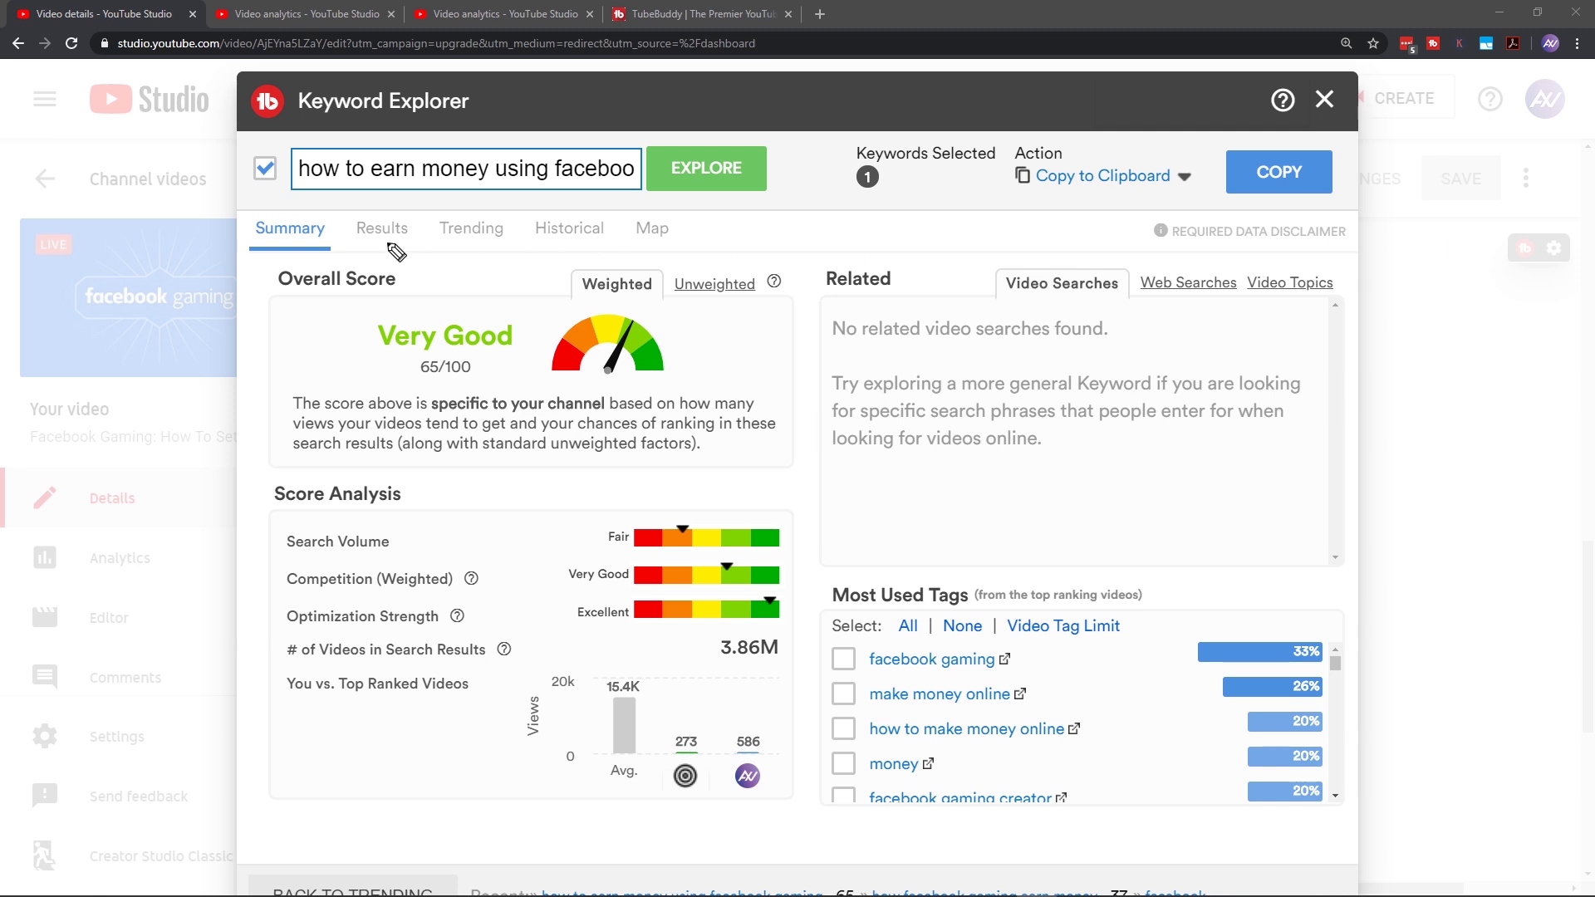
{"action": "mouse_move", "coordinate": [320, 337]}
{"action": "left_mouse_down"}
{"action": "mouse_move", "coordinate": [375, 336]}
{"action": "mouse_move", "coordinate": [365, 322]}
{"action": "mouse_move", "coordinate": [370, 345]}
{"action": "left_mouse_up"}
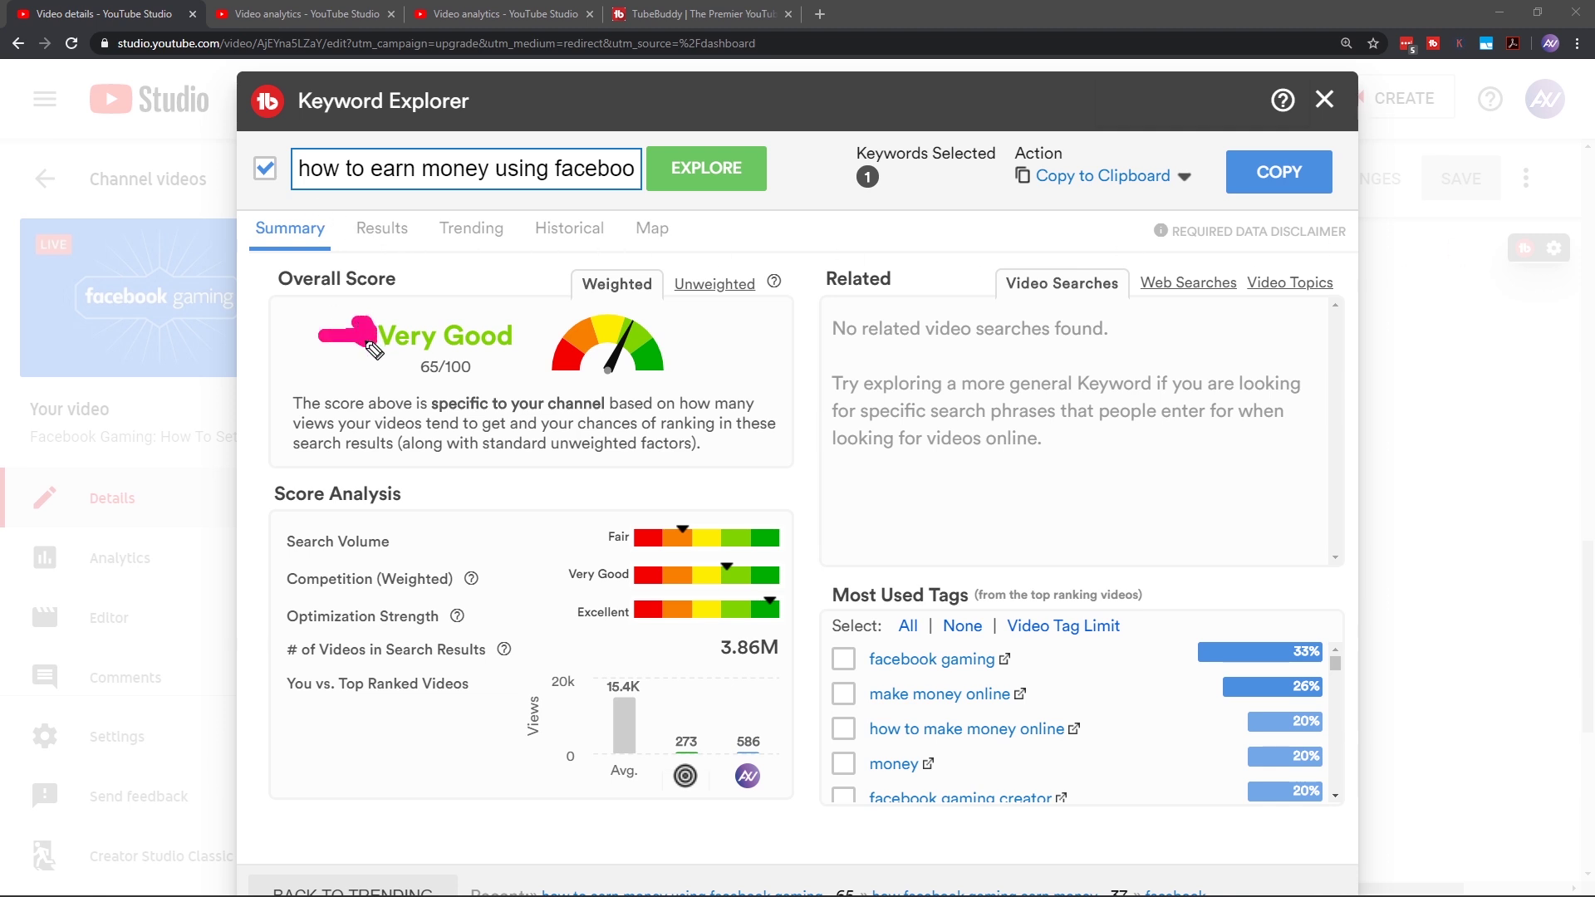
Step: Point out its 15.4K average views, 3.86M results and Fair search volume, then clear the marks
{"action": "left_click", "coordinate": [592, 689]}
{"action": "left_click", "coordinate": [710, 648]}
{"action": "left_click", "coordinate": [588, 542]}
{"action": "key", "text": "Escape"}
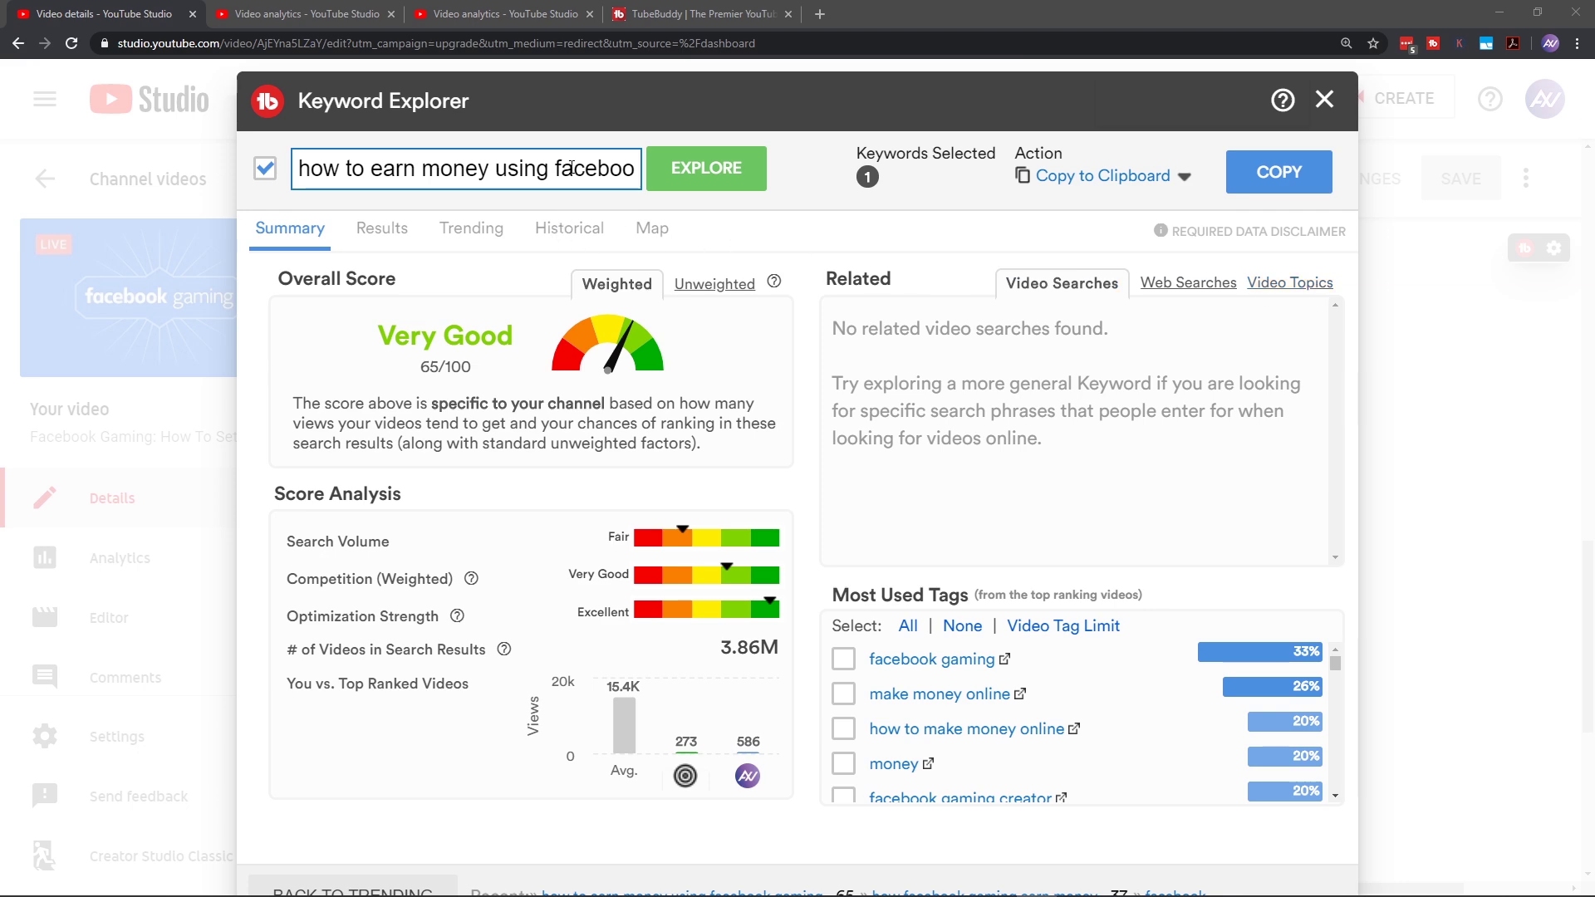
Step: Close Keyword Explorer and underline 'Facebook Gaming' in the video's title and description
{"action": "left_click", "coordinate": [1326, 101]}
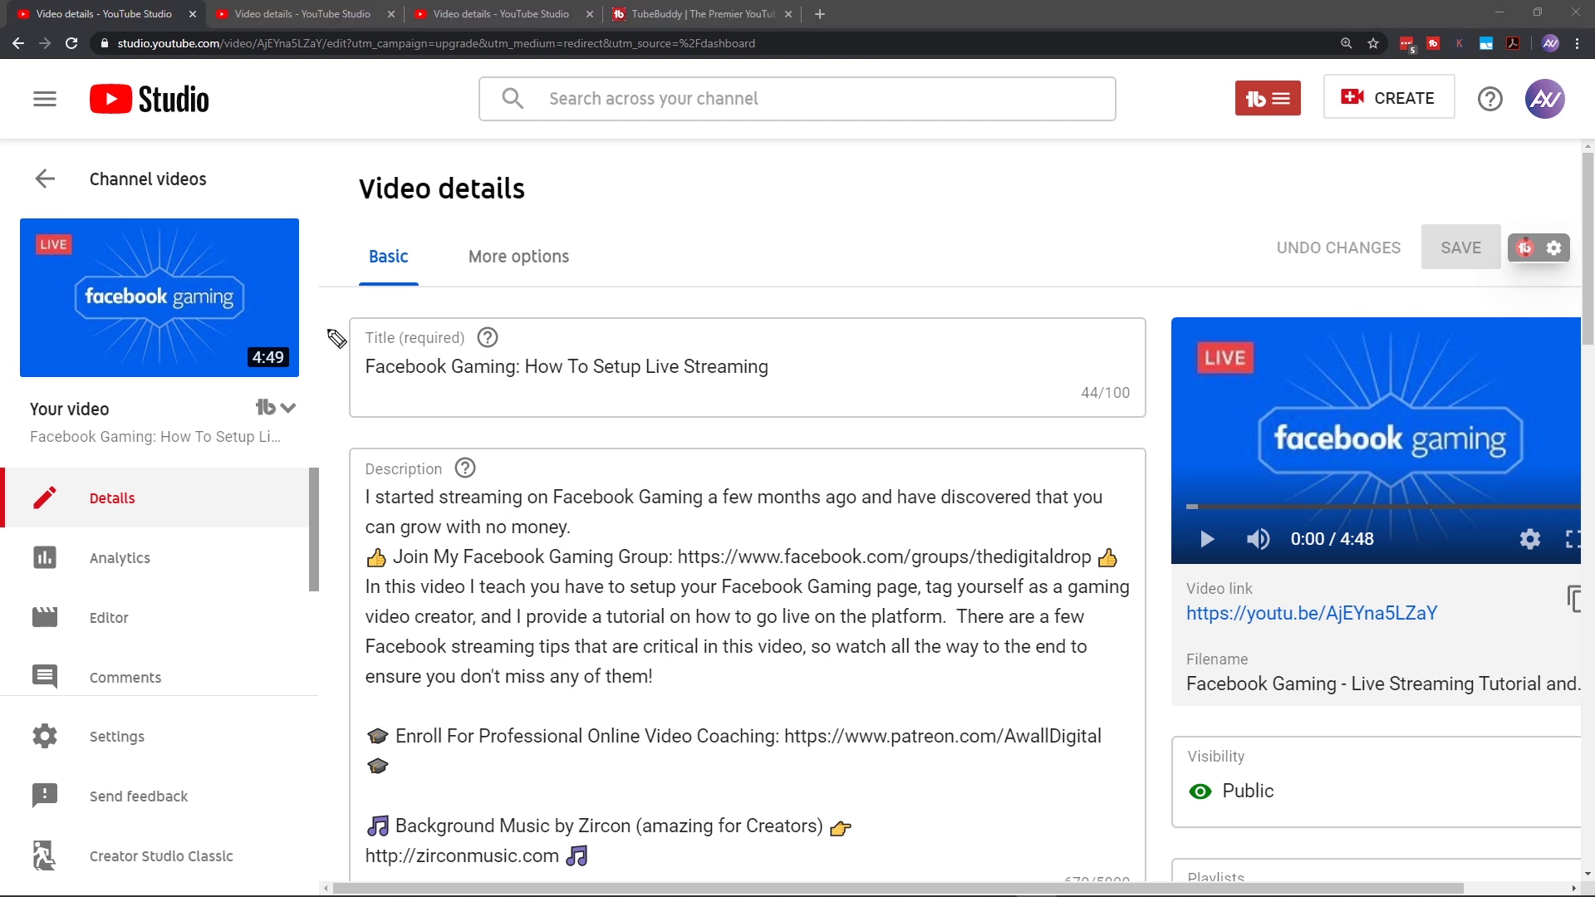
{"action": "mouse_move", "coordinate": [330, 325]}
{"action": "left_mouse_down"}
{"action": "mouse_move", "coordinate": [335, 417]}
{"action": "mouse_move", "coordinate": [518, 388]}
{"action": "left_mouse_up"}
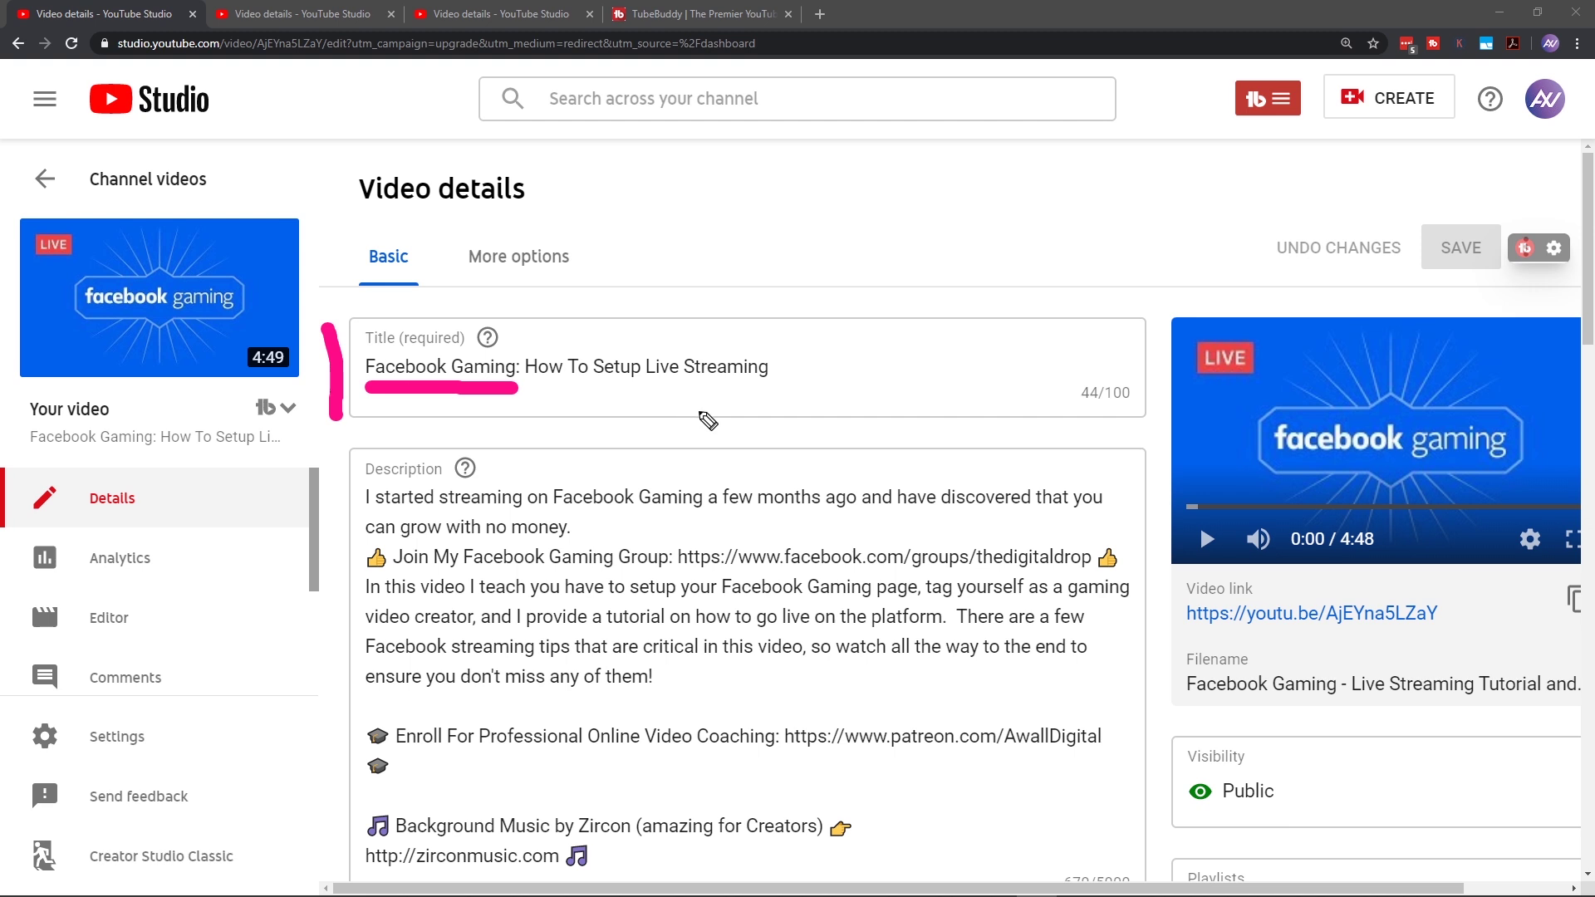
{"action": "left_click_drag", "start_coordinate": [555, 511], "coordinate": [701, 513]}
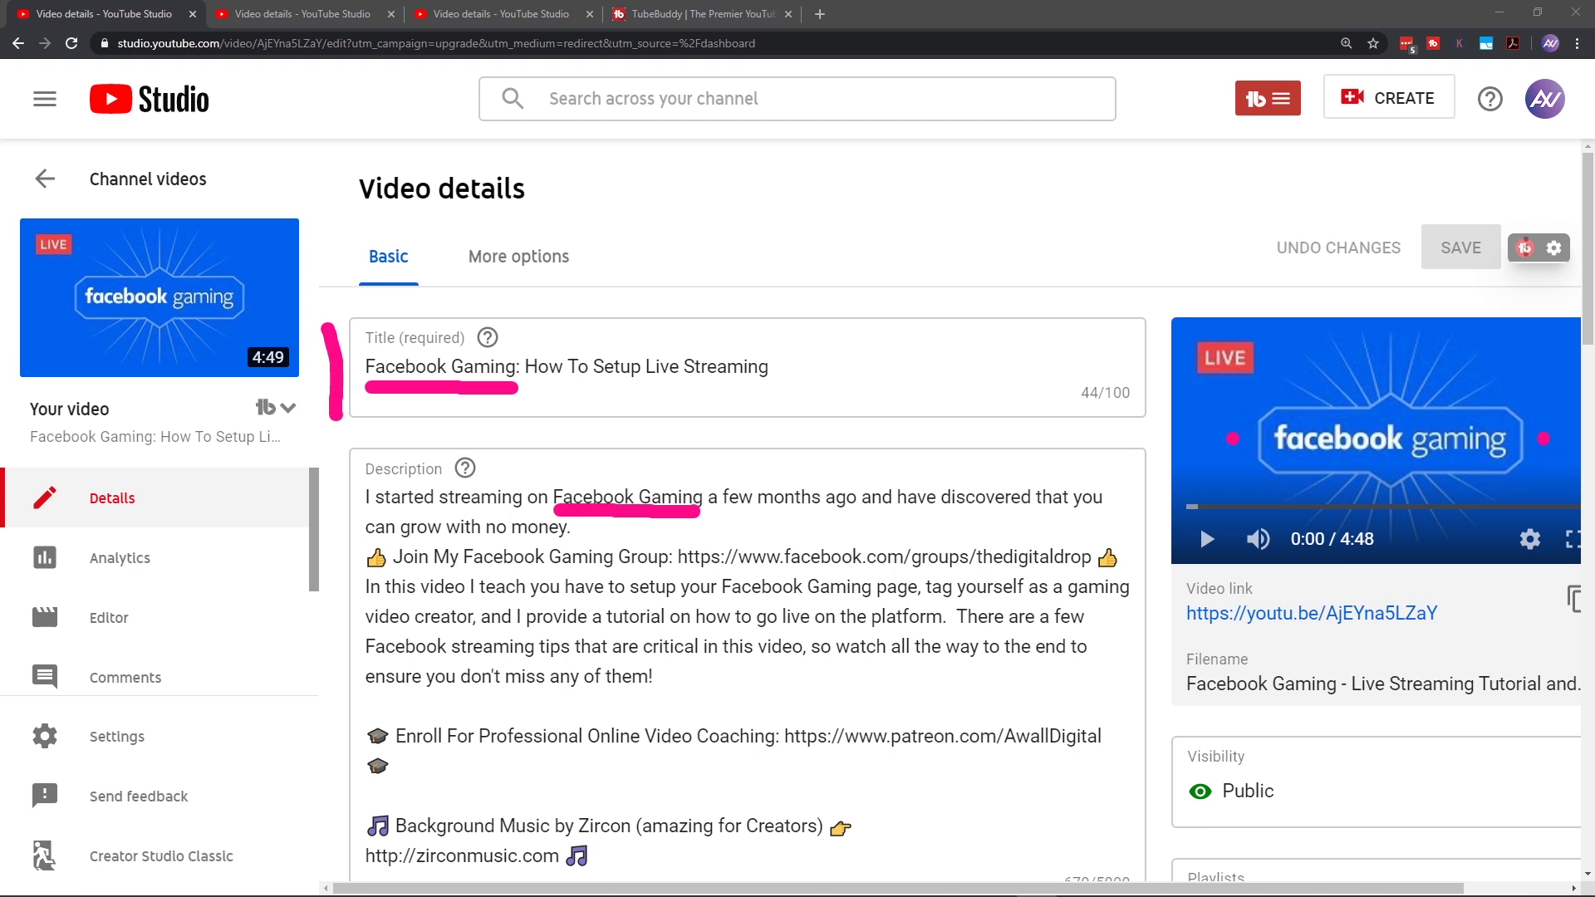
{"action": "key", "text": "Escape"}
Step: Point out the 'facebook gaming' tag, then scroll back up to the title
{"action": "scroll", "coordinate": [1059, 457], "scroll_direction": "down", "scroll_amount": 10}
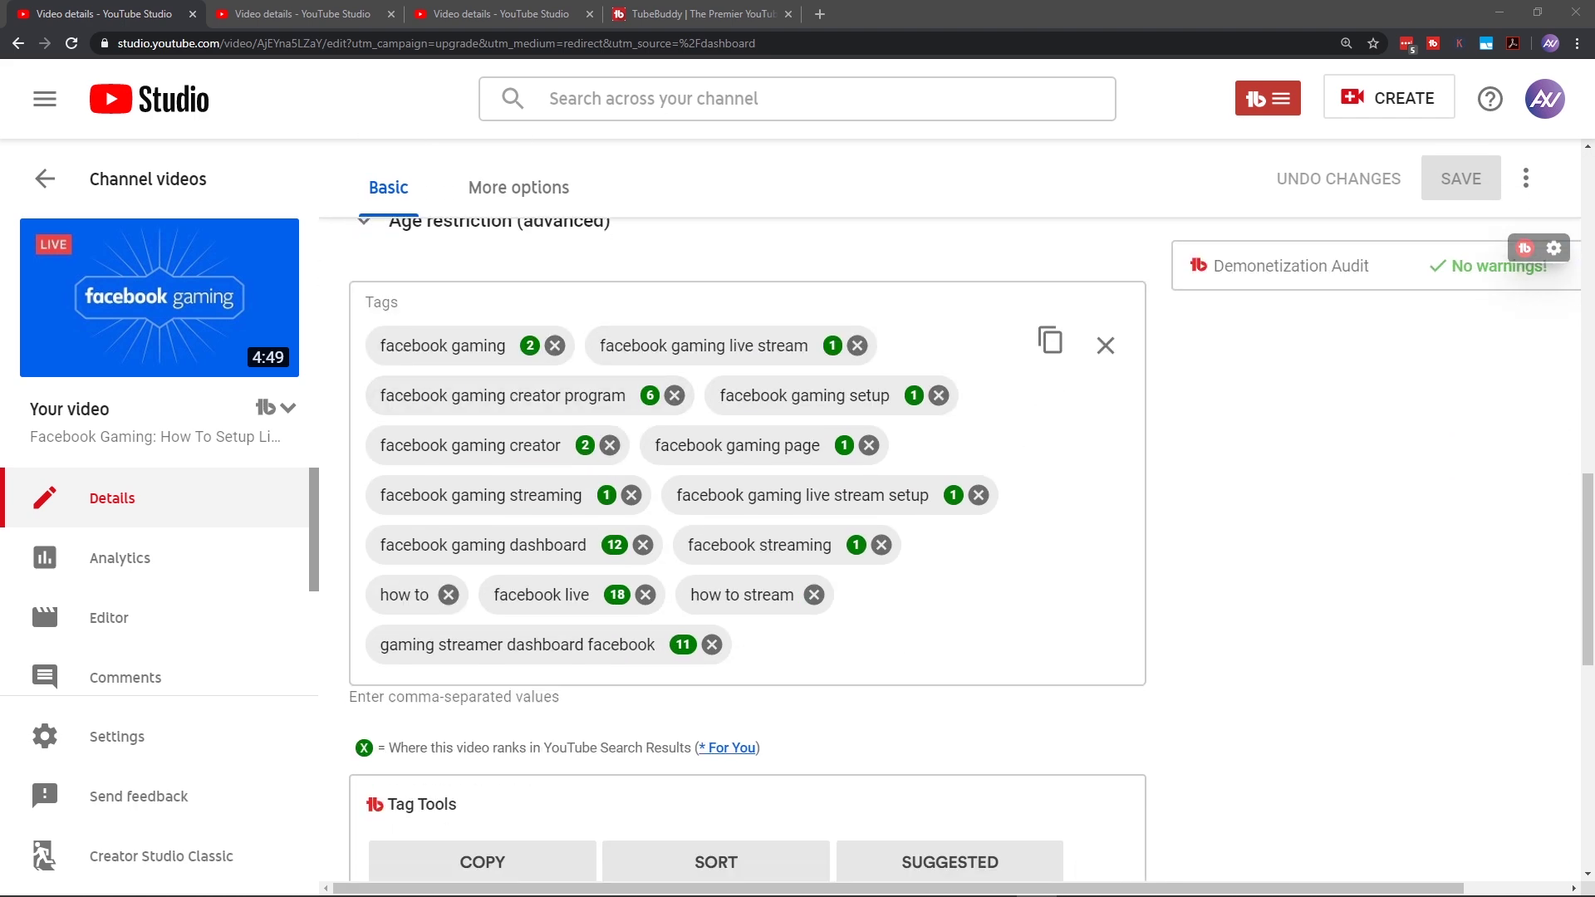
{"action": "left_click", "coordinate": [351, 349]}
{"action": "scroll", "coordinate": [1088, 465], "scroll_direction": "up", "scroll_amount": 8}
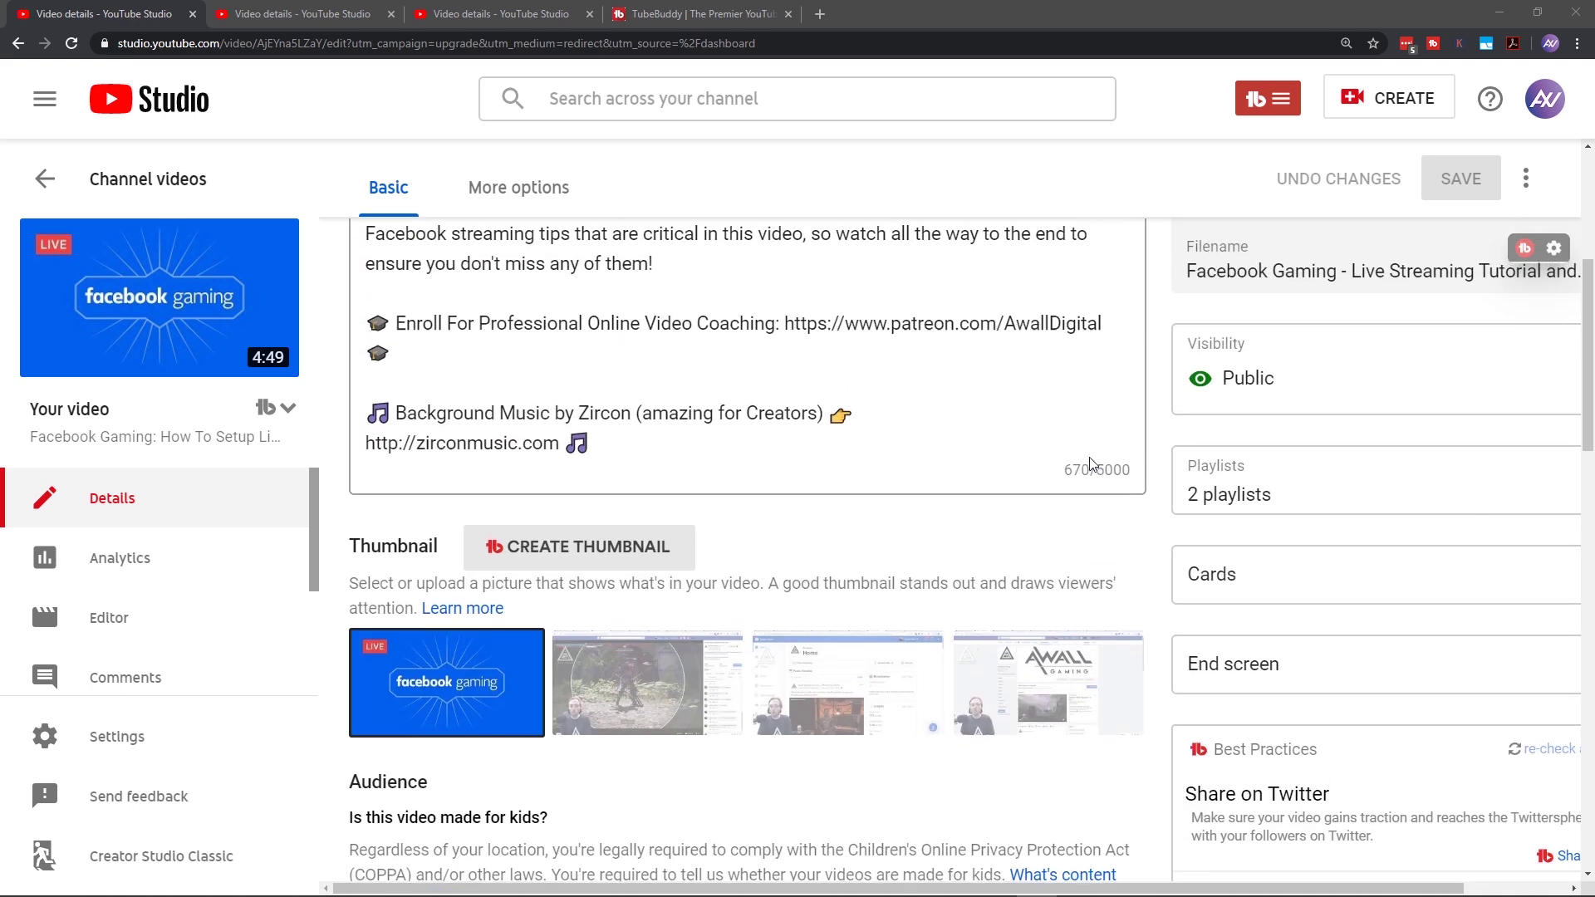
{"action": "scroll", "coordinate": [1093, 464], "scroll_direction": "up", "scroll_amount": 3}
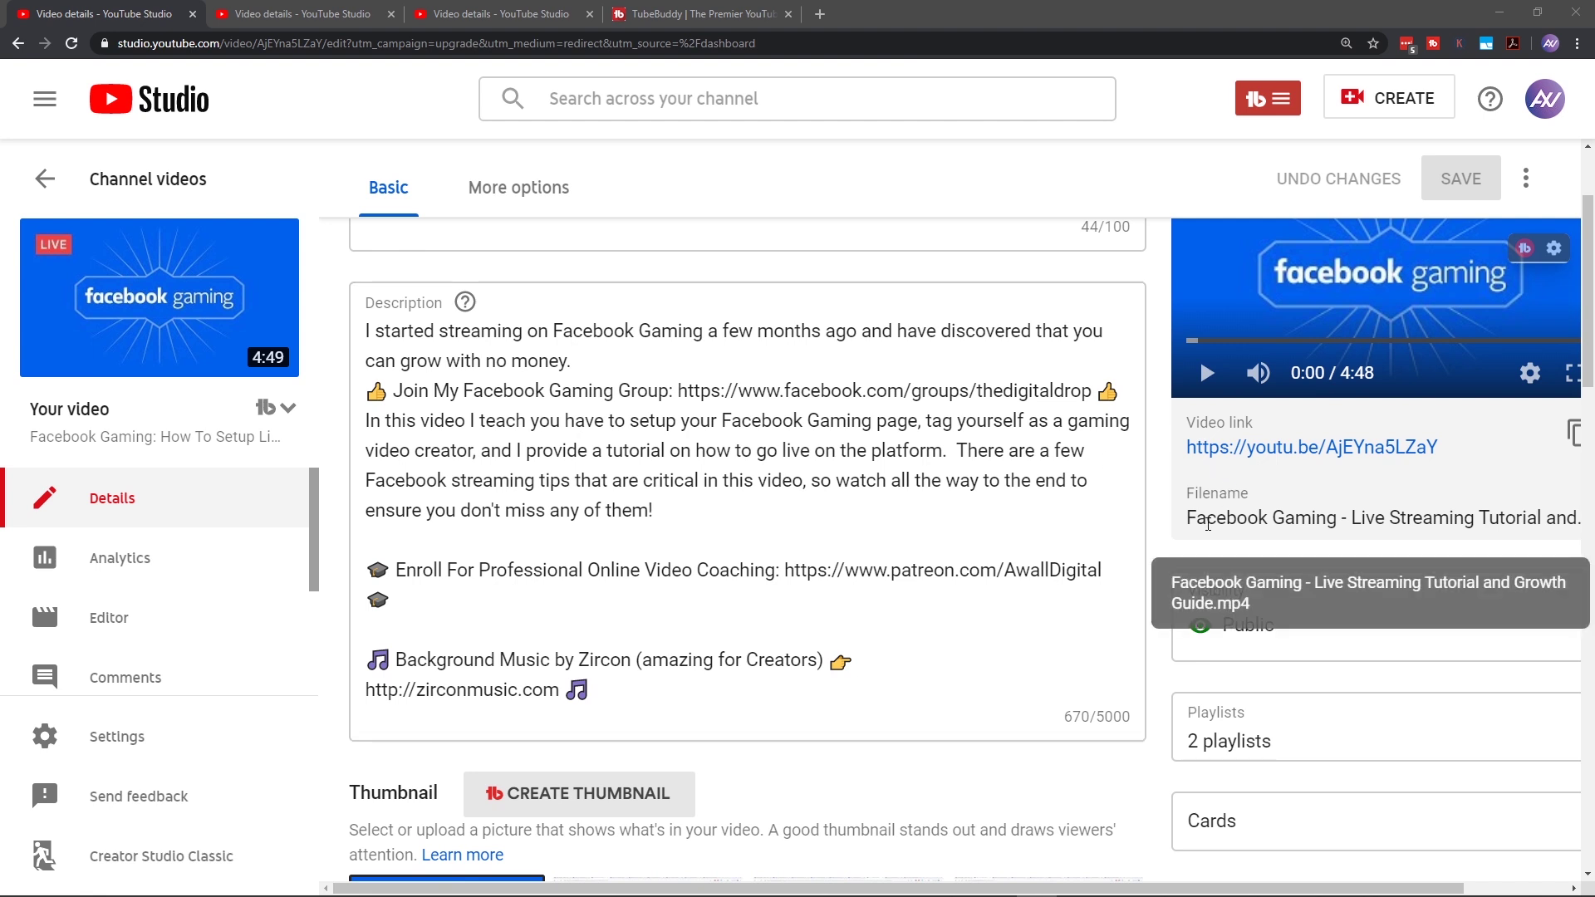
{"action": "scroll", "coordinate": [1047, 348], "scroll_direction": "up", "scroll_amount": 2}
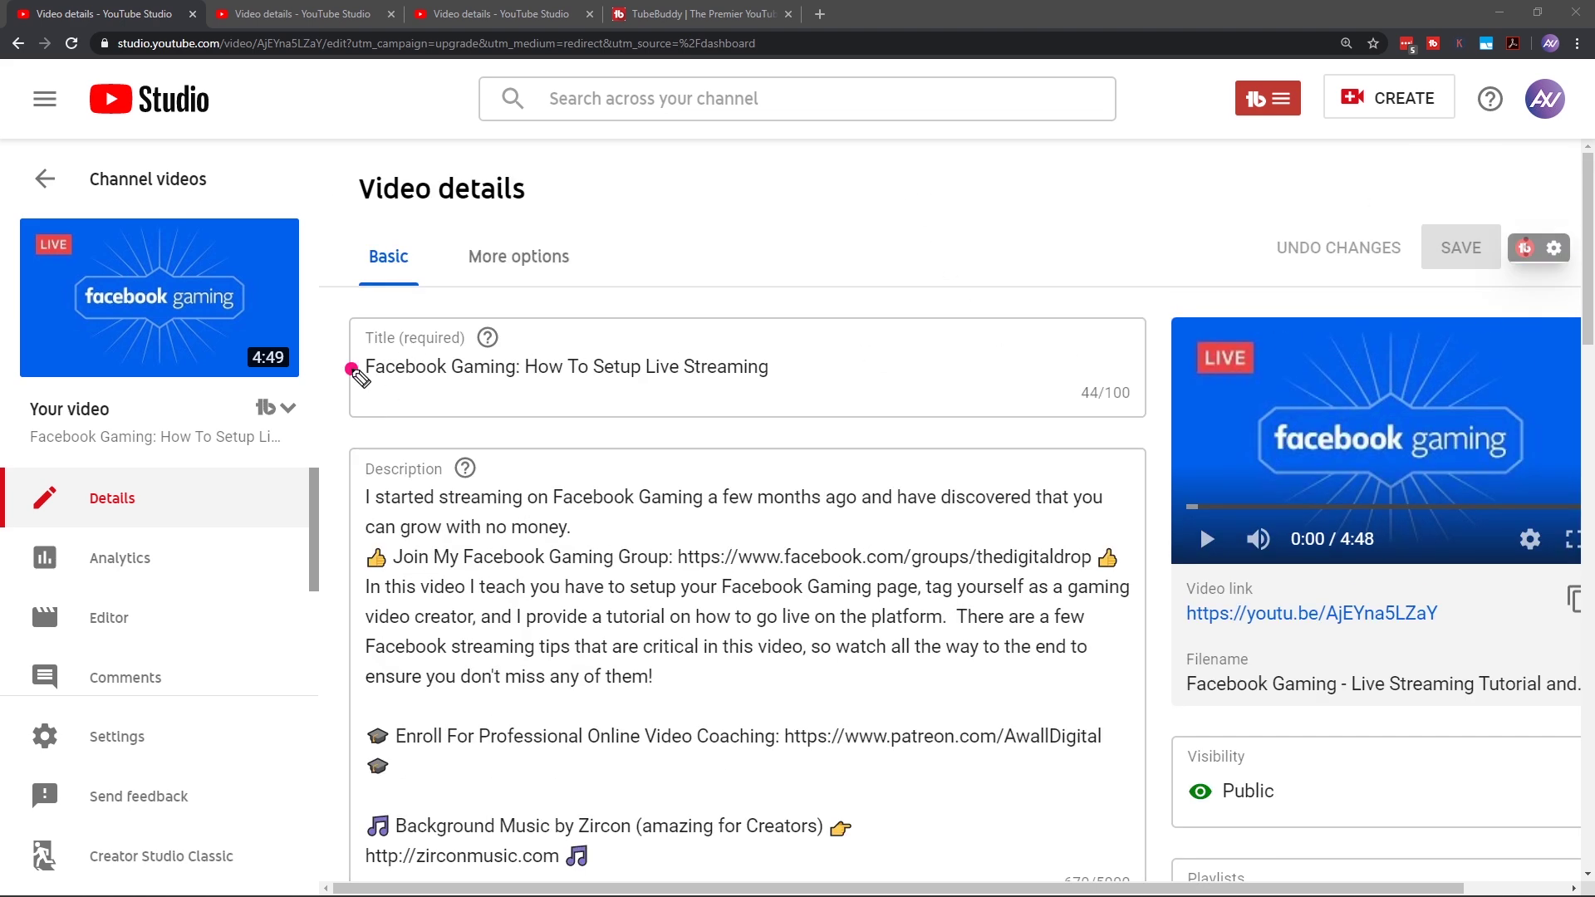
Step: Underline 'Facebook Gaming:' in the title and draw a marker with arrows beside the page heading
{"action": "left_click", "coordinate": [525, 371]}
{"action": "left_click_drag", "start_coordinate": [367, 391], "coordinate": [511, 391]}
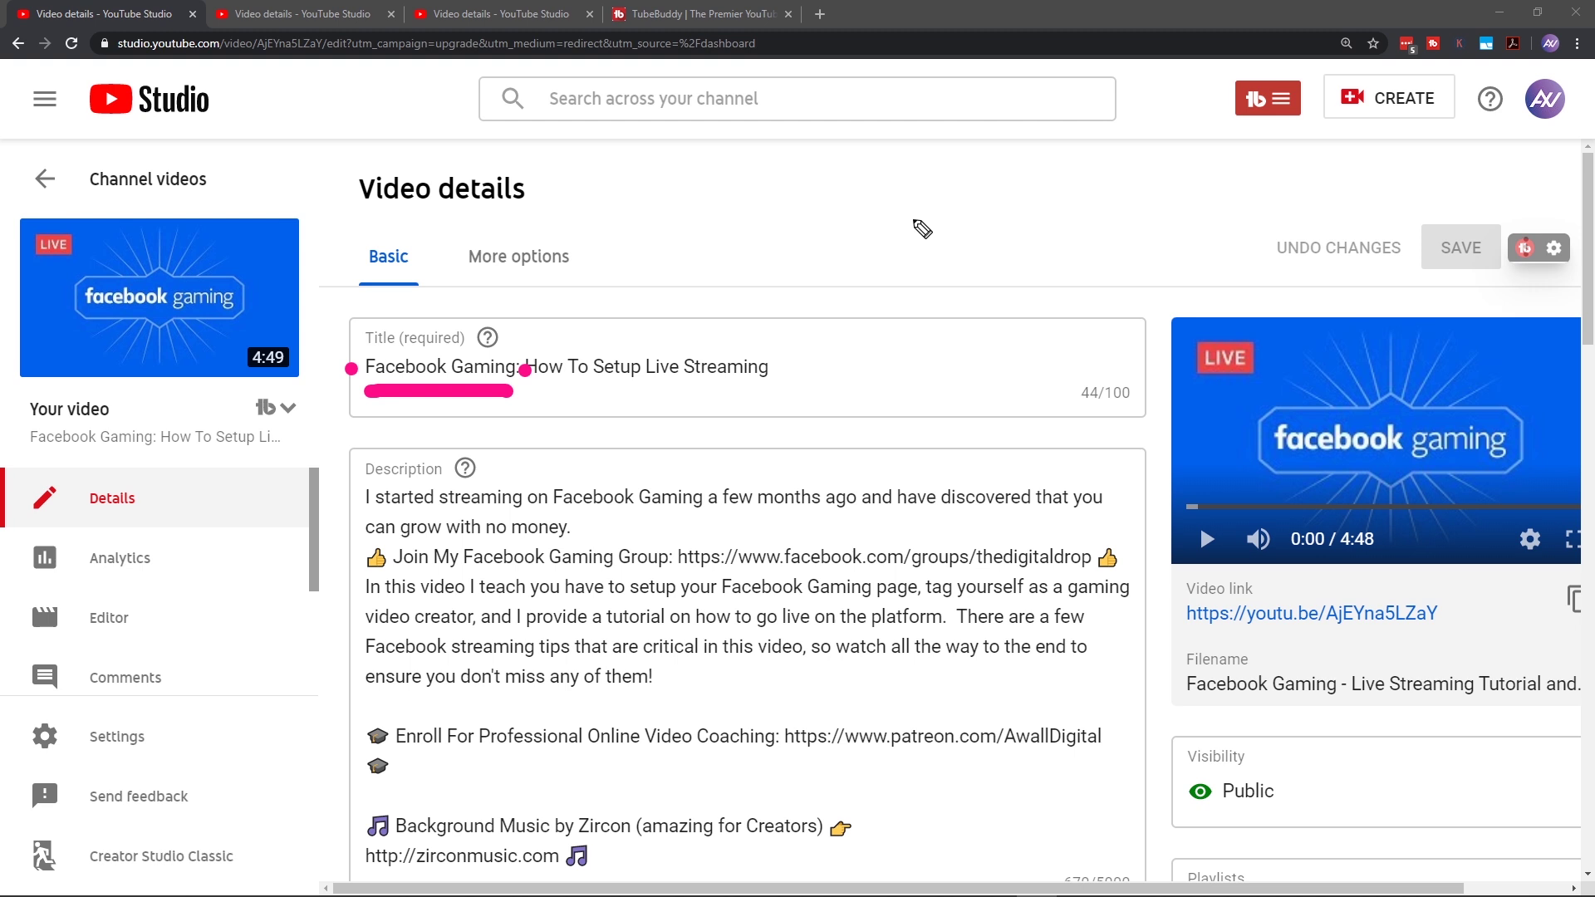
{"action": "left_click_drag", "start_coordinate": [826, 170], "coordinate": [828, 249]}
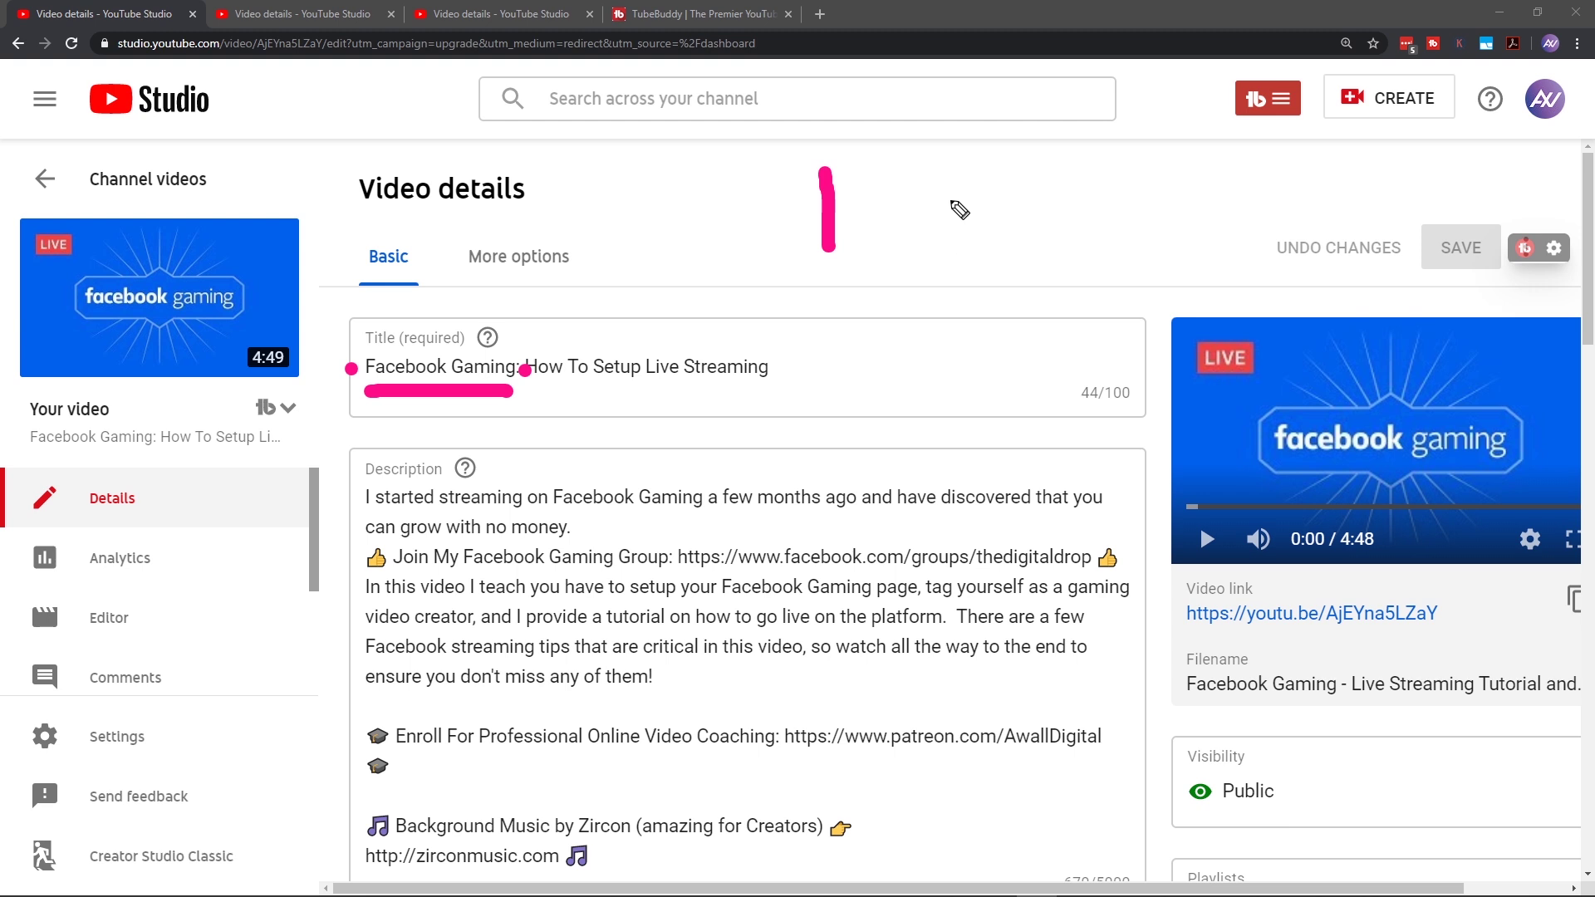
{"action": "mouse_move", "coordinate": [1155, 204]}
{"action": "left_mouse_down"}
{"action": "mouse_move", "coordinate": [962, 208]}
{"action": "mouse_move", "coordinate": [991, 226]}
{"action": "left_mouse_up"}
{"action": "mouse_move", "coordinate": [605, 214]}
{"action": "left_mouse_down"}
{"action": "mouse_move", "coordinate": [778, 210]}
{"action": "mouse_move", "coordinate": [742, 242]}
{"action": "left_mouse_up"}
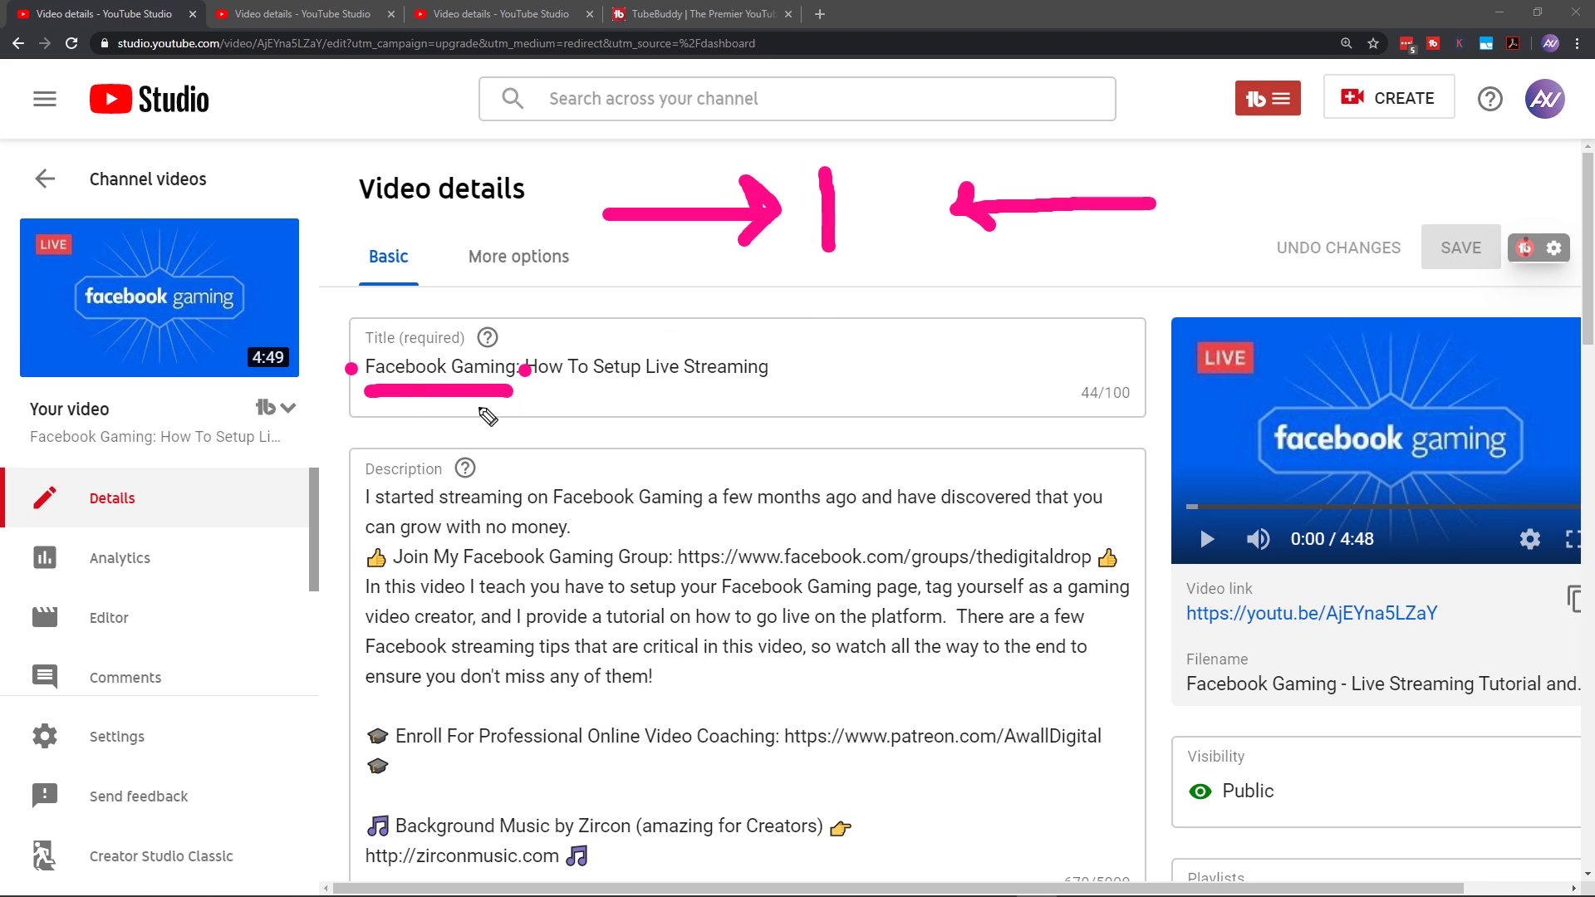
Step: Switch to The TWO BEST Creator Microphones details and underline YouTube, Gaming, Streaming, Vocals and Podcasting in its title
{"action": "key", "text": "ctrl+Tab"}
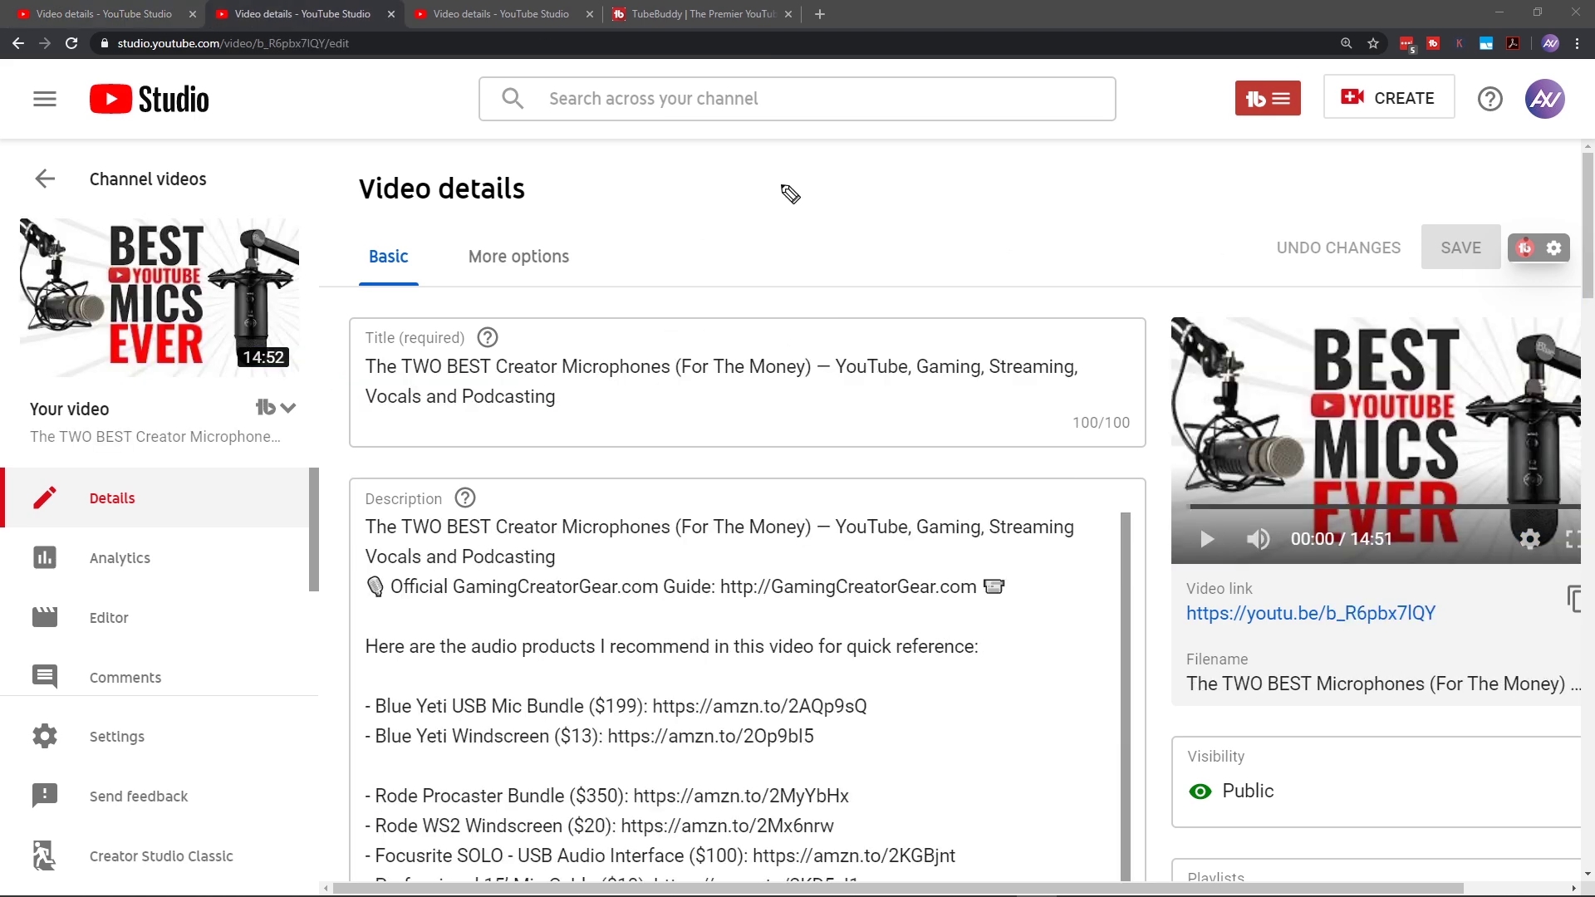
{"action": "left_click_drag", "start_coordinate": [775, 184], "coordinate": [880, 264]}
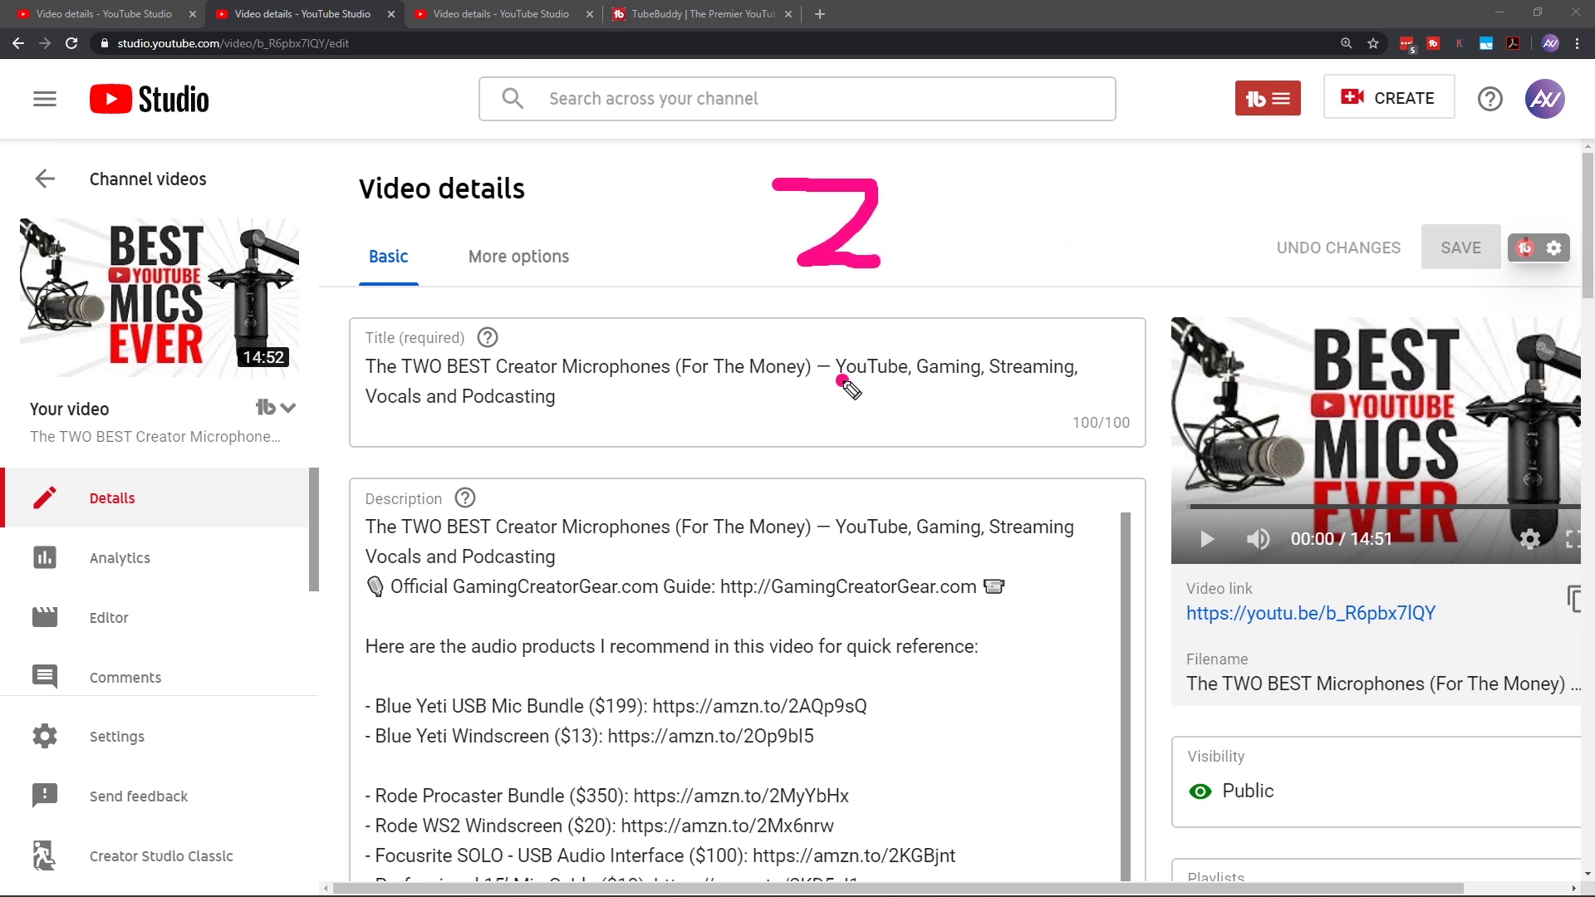
{"action": "left_click_drag", "start_coordinate": [842, 380], "coordinate": [1088, 383]}
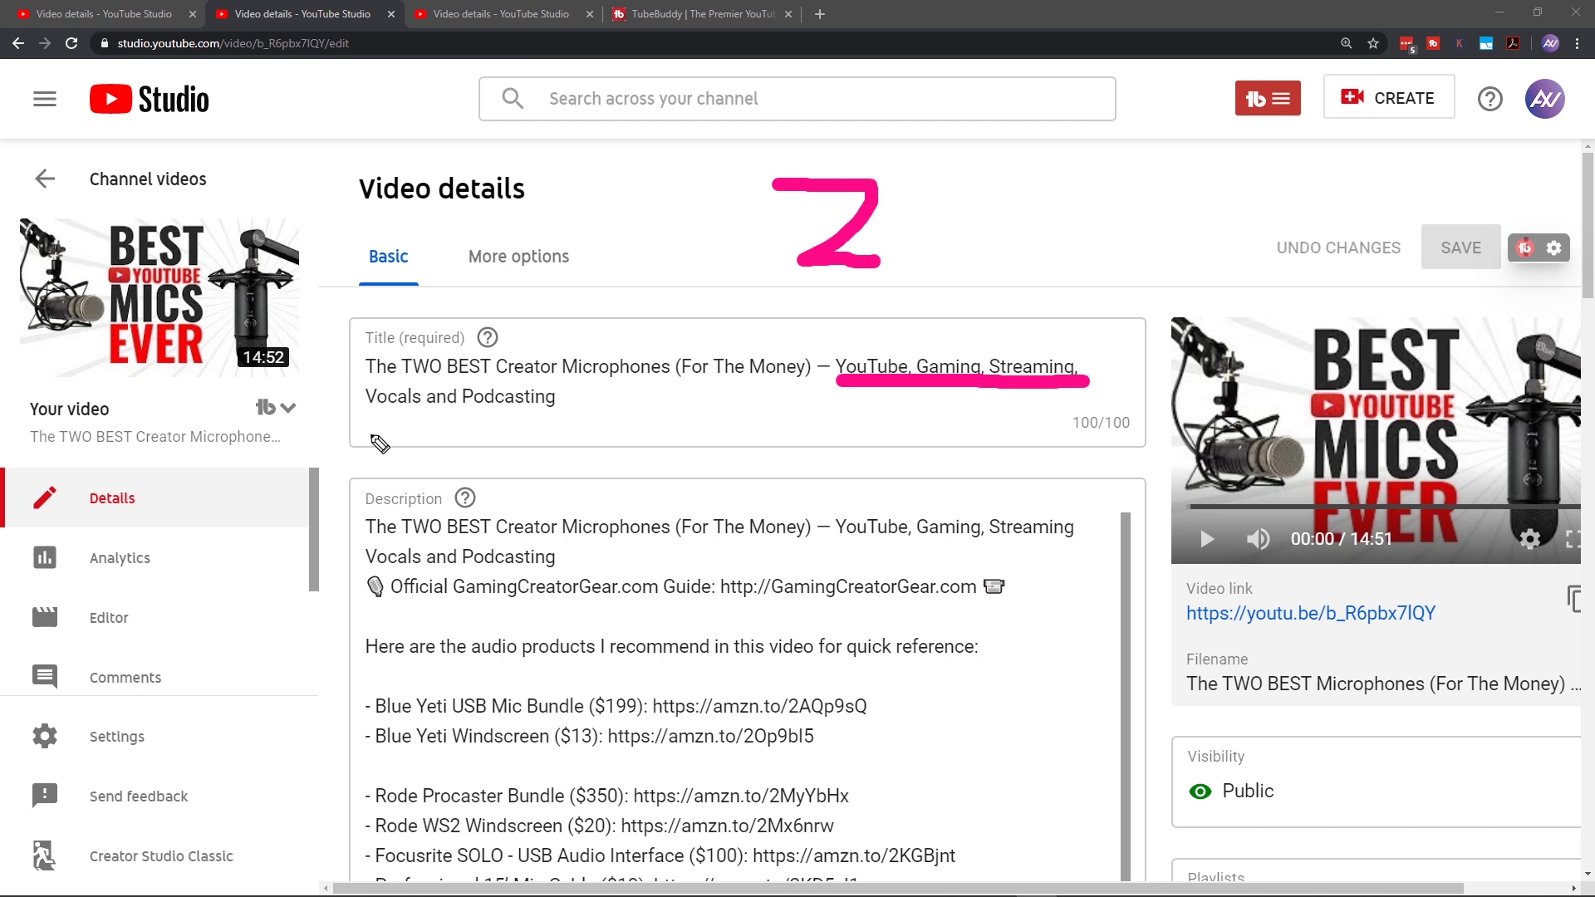
{"action": "left_click_drag", "start_coordinate": [365, 413], "coordinate": [567, 416]}
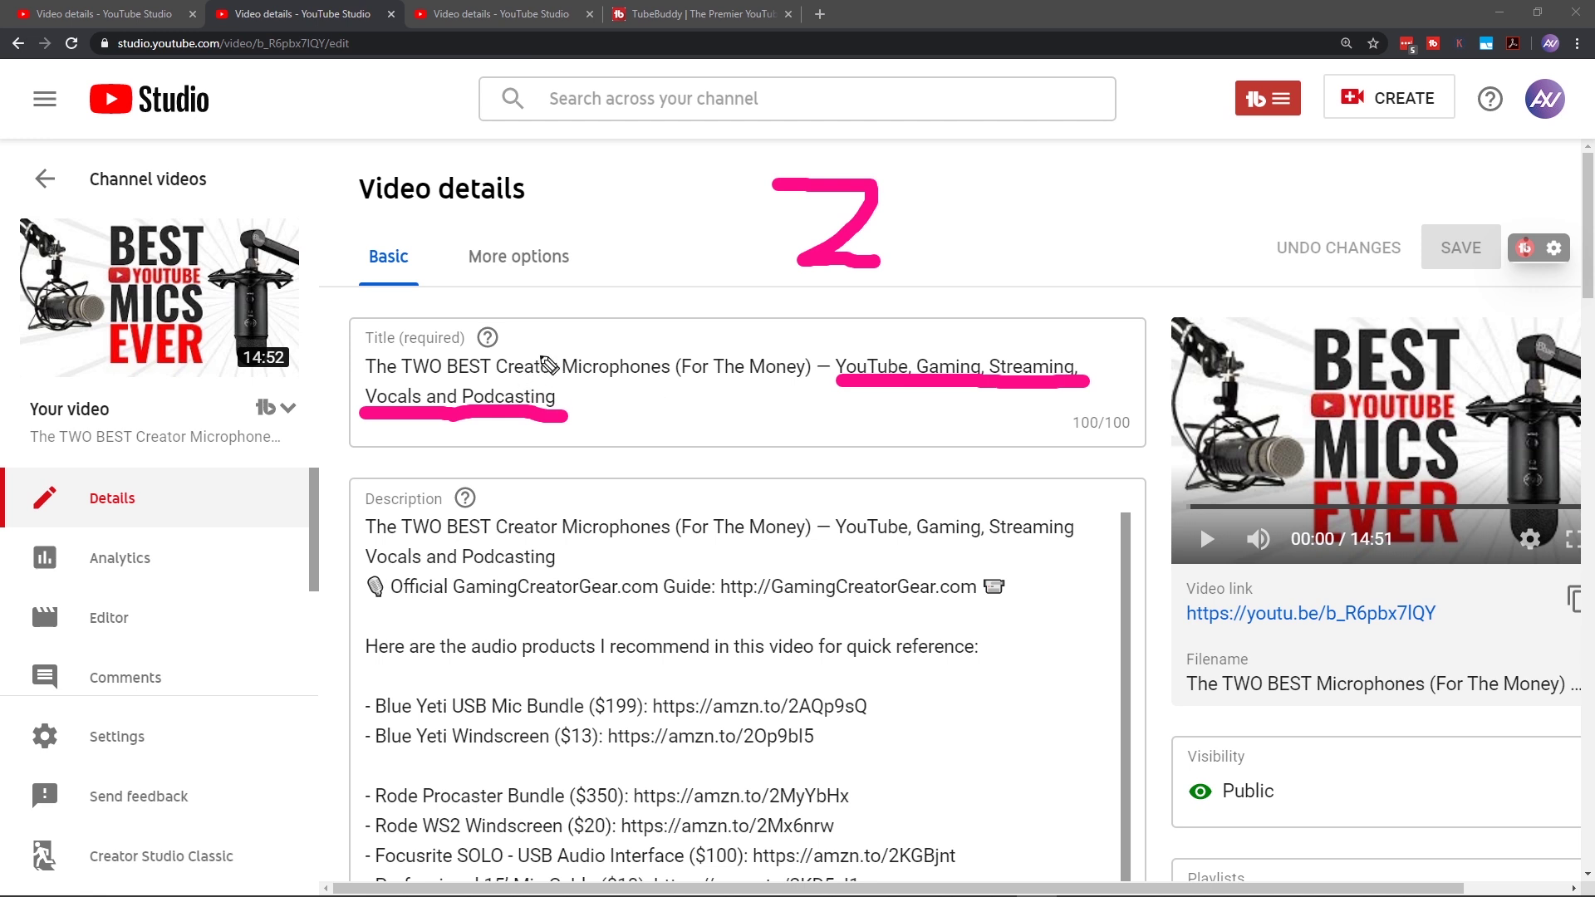
Step: Mark 'Creator' and the 100/100 character count, then select the title repeated atop the description
{"action": "left_click_drag", "start_coordinate": [529, 346], "coordinate": [625, 355]}
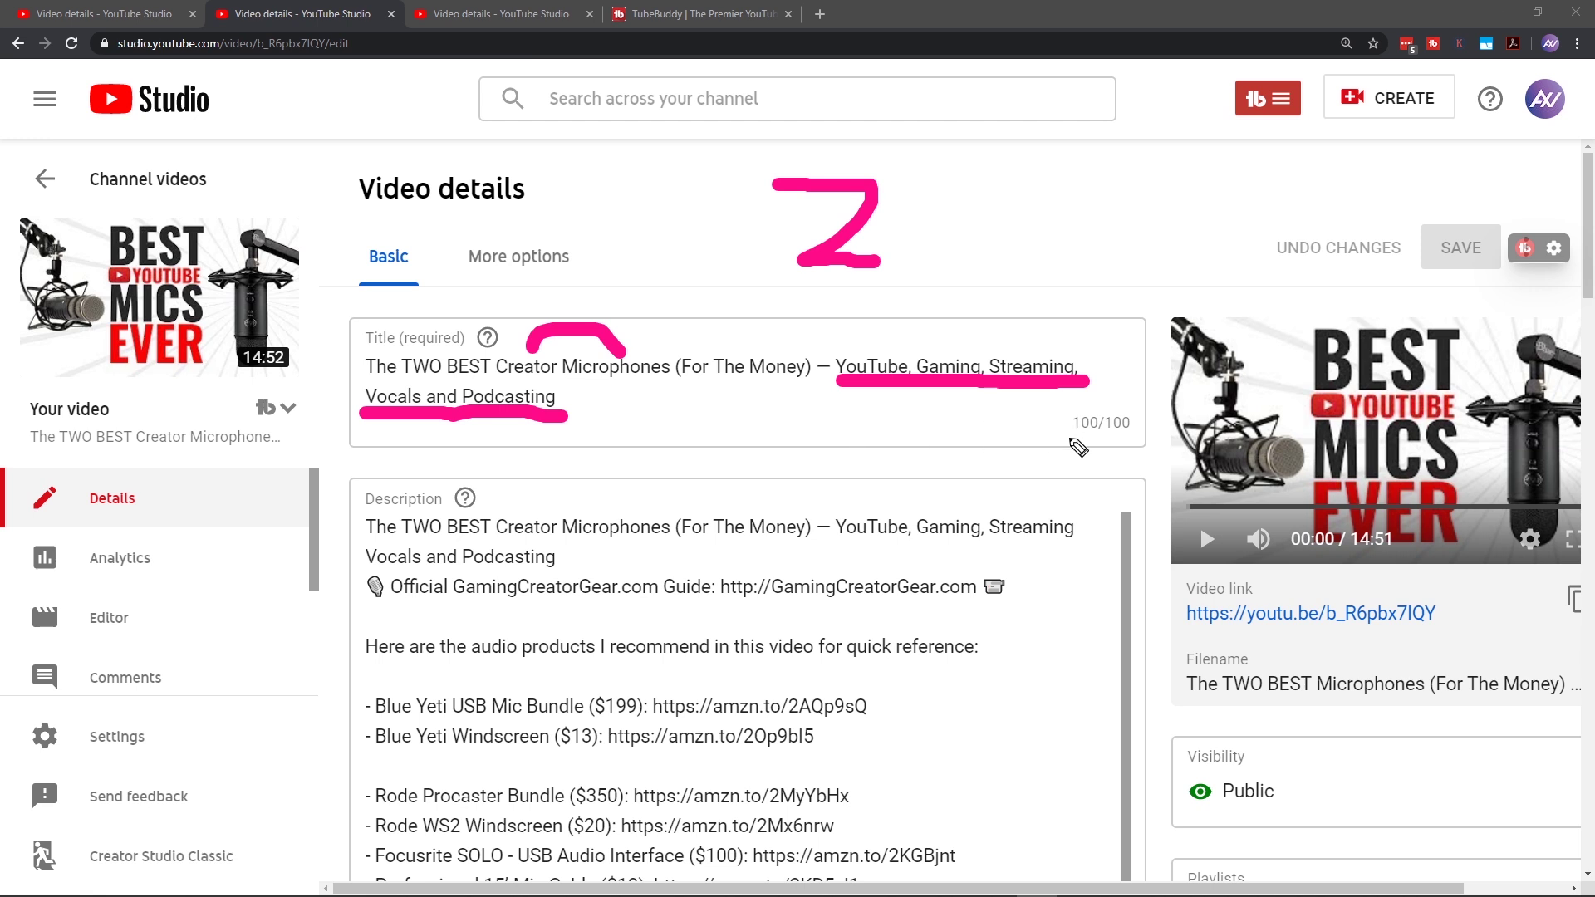
{"action": "left_click_drag", "start_coordinate": [1072, 444], "coordinate": [1133, 439]}
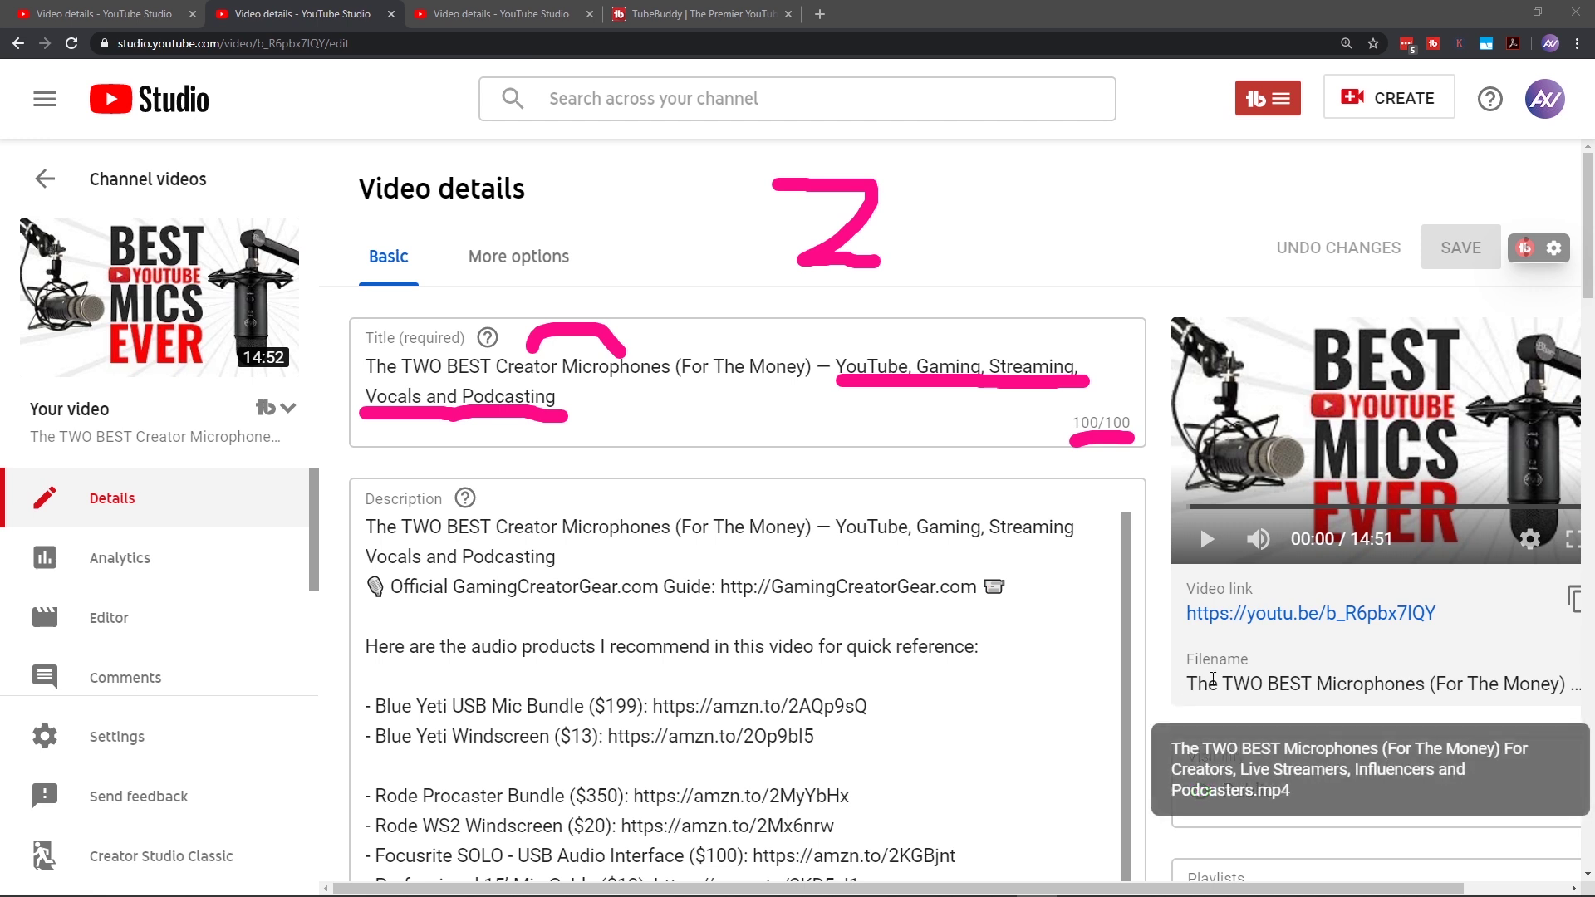
{"action": "left_click", "coordinate": [492, 529]}
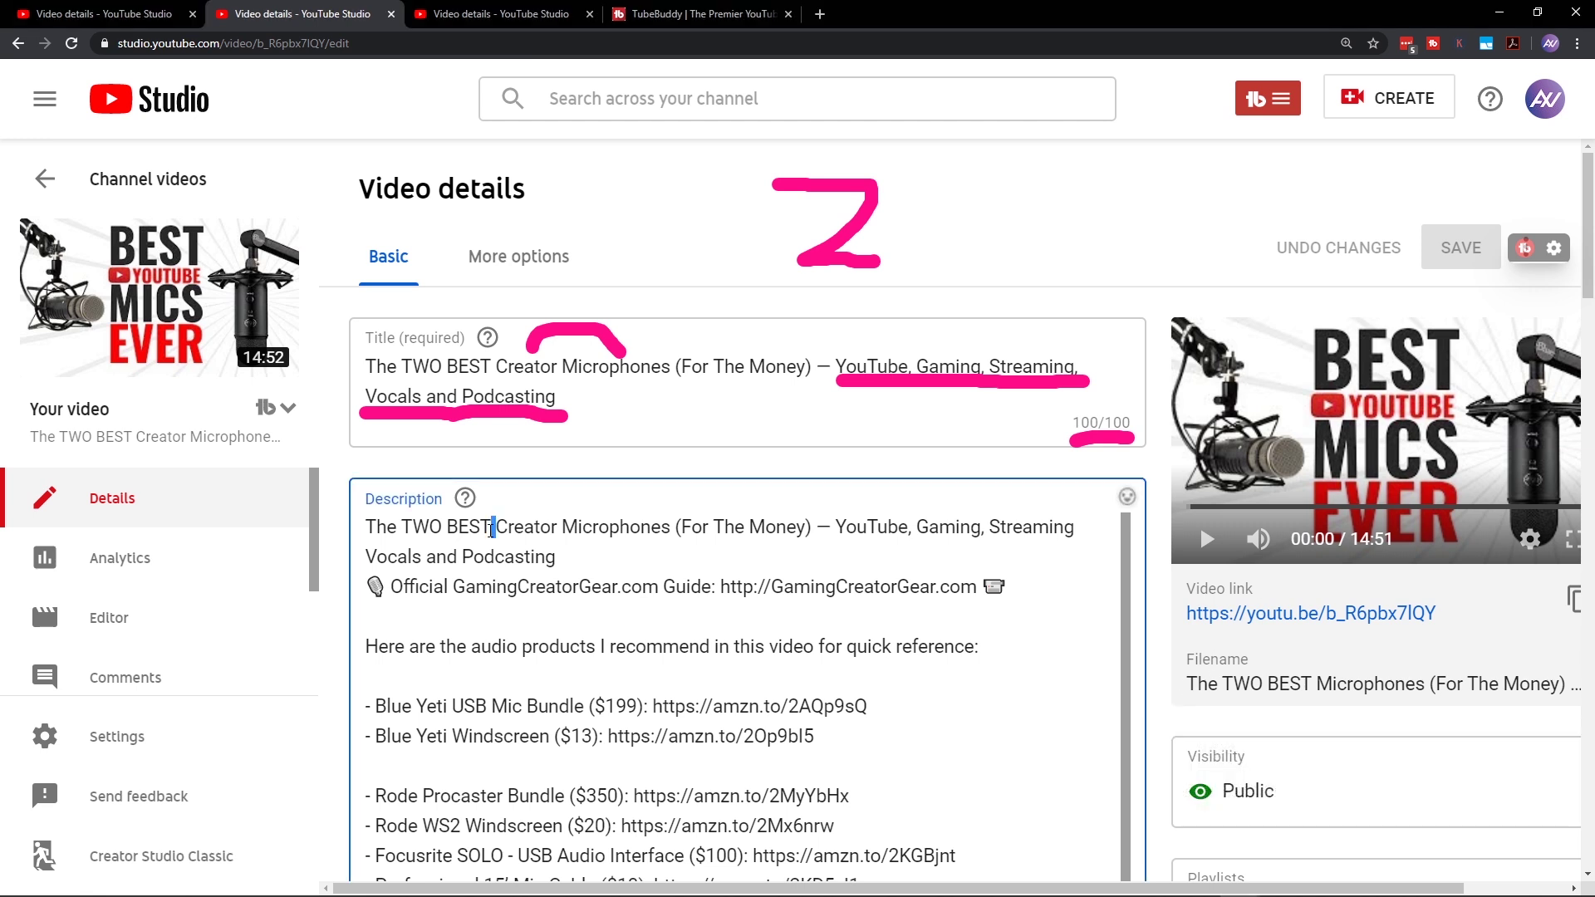
{"action": "left_click_drag", "start_coordinate": [582, 563], "coordinate": [344, 542]}
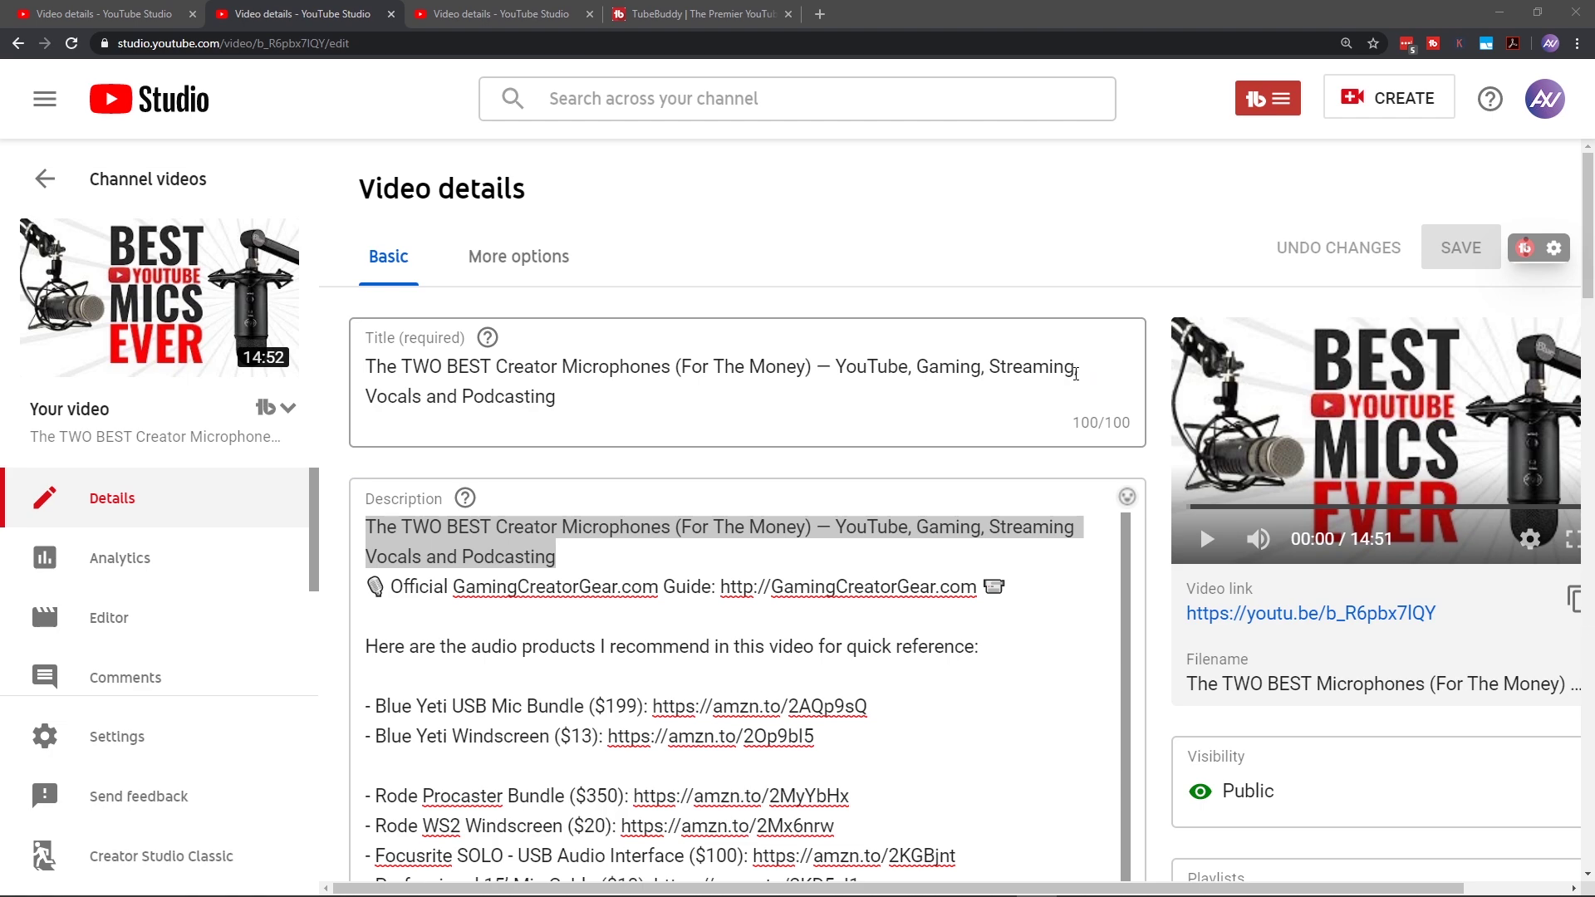
{"action": "scroll", "coordinate": [1079, 384], "scroll_direction": "down", "scroll_amount": 5}
{"action": "scroll", "coordinate": [1078, 385], "scroll_direction": "down", "scroll_amount": 12}
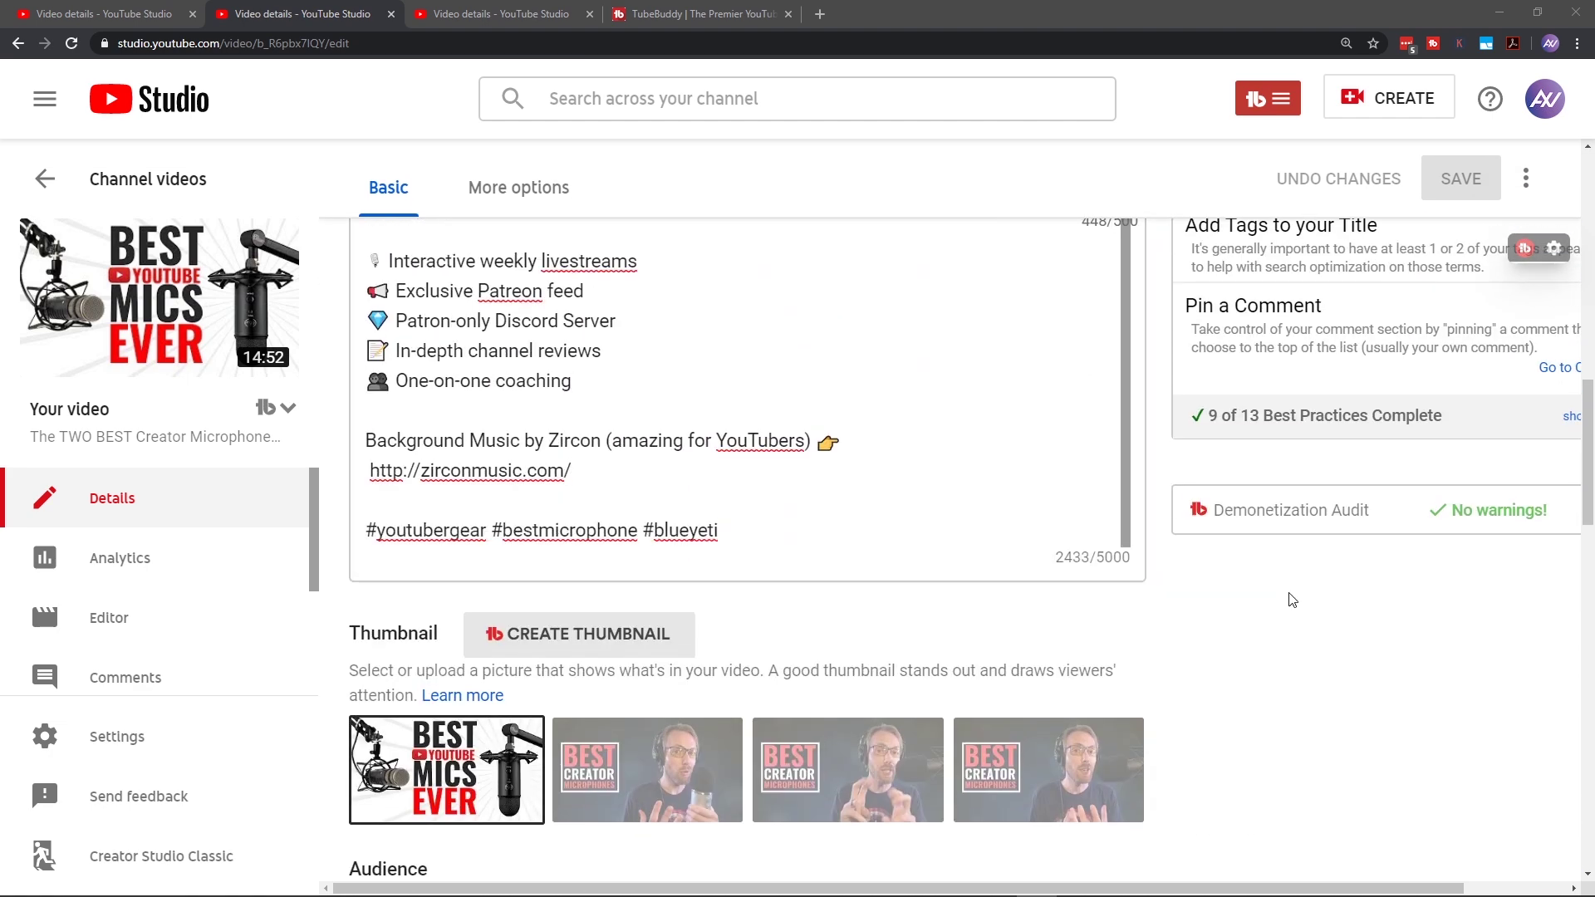
{"action": "scroll", "coordinate": [1293, 600], "scroll_direction": "down", "scroll_amount": 4}
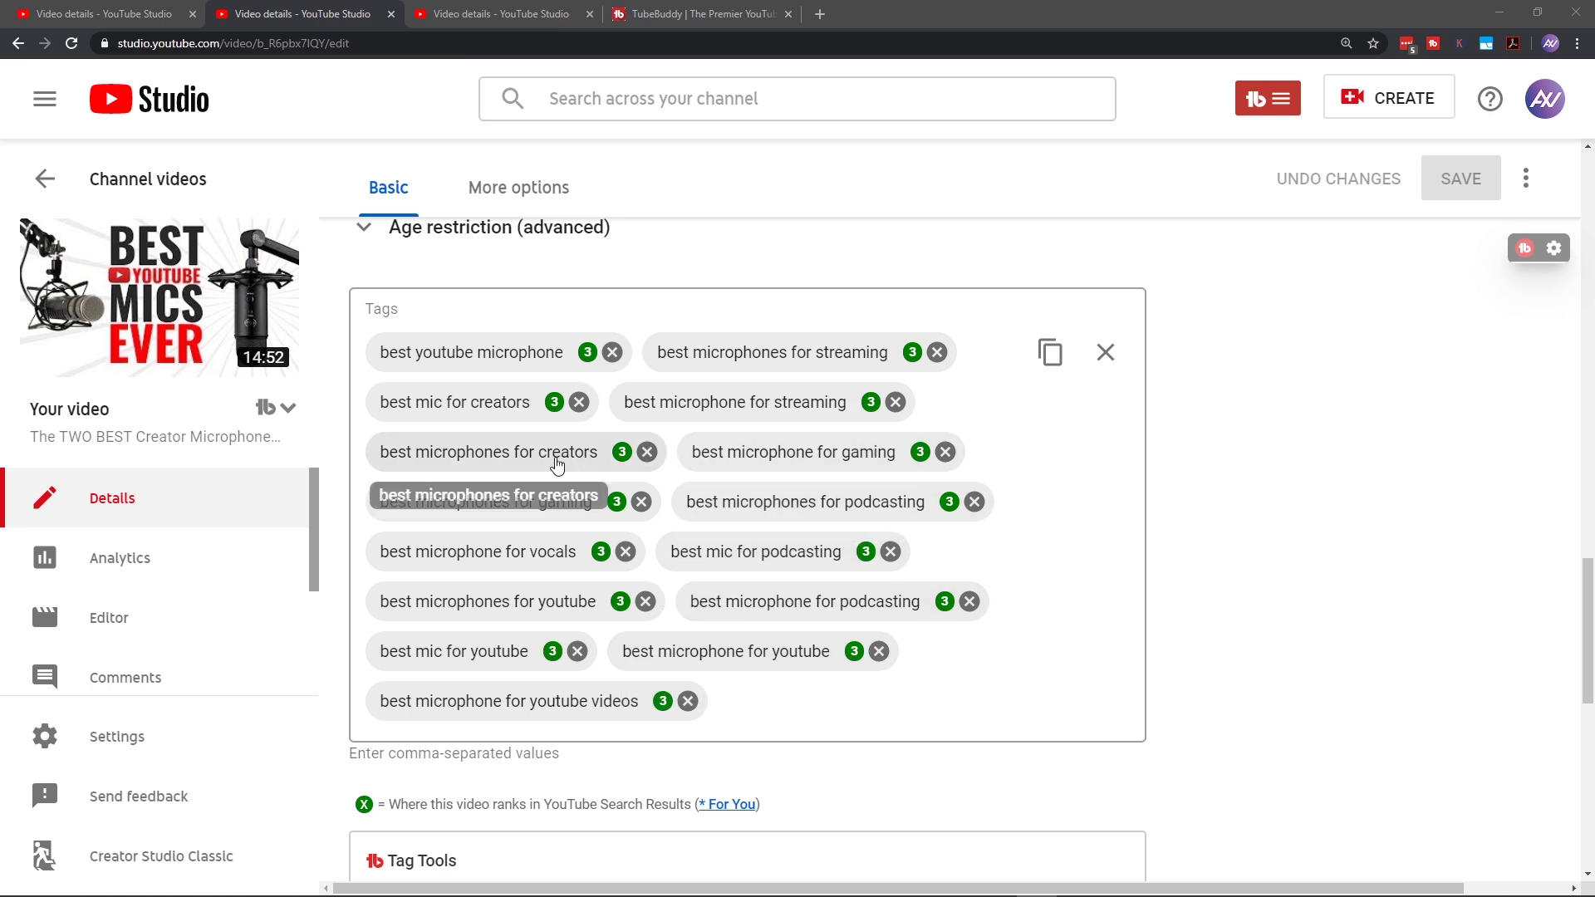
{"action": "scroll", "coordinate": [1000, 531], "scroll_direction": "up", "scroll_amount": 15}
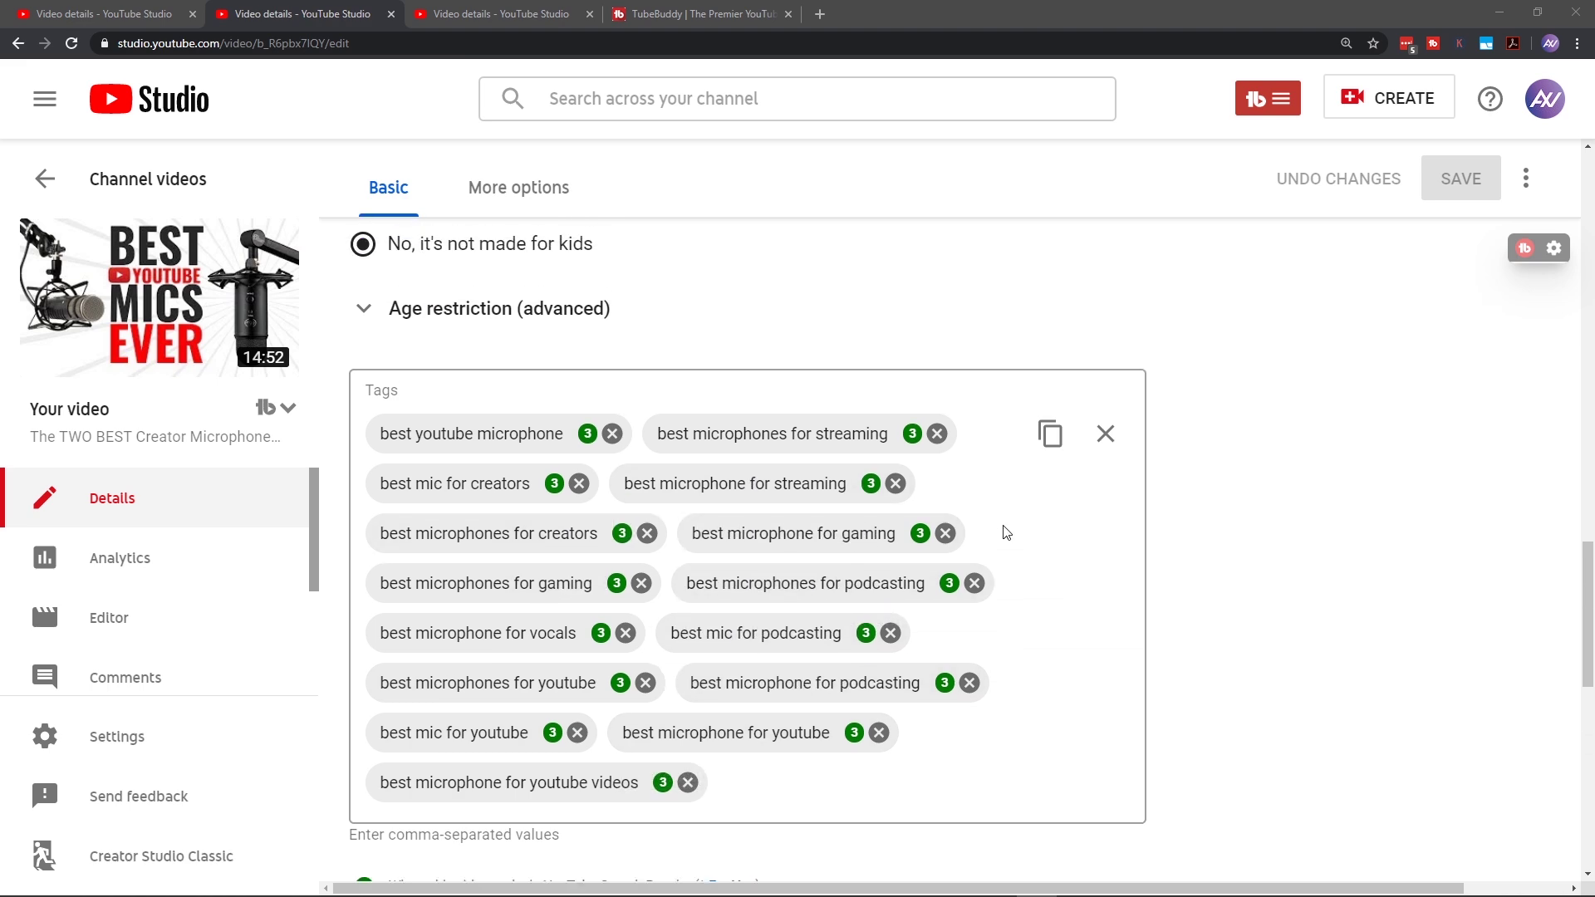
{"action": "scroll", "coordinate": [1043, 470], "scroll_direction": "up", "scroll_amount": 10}
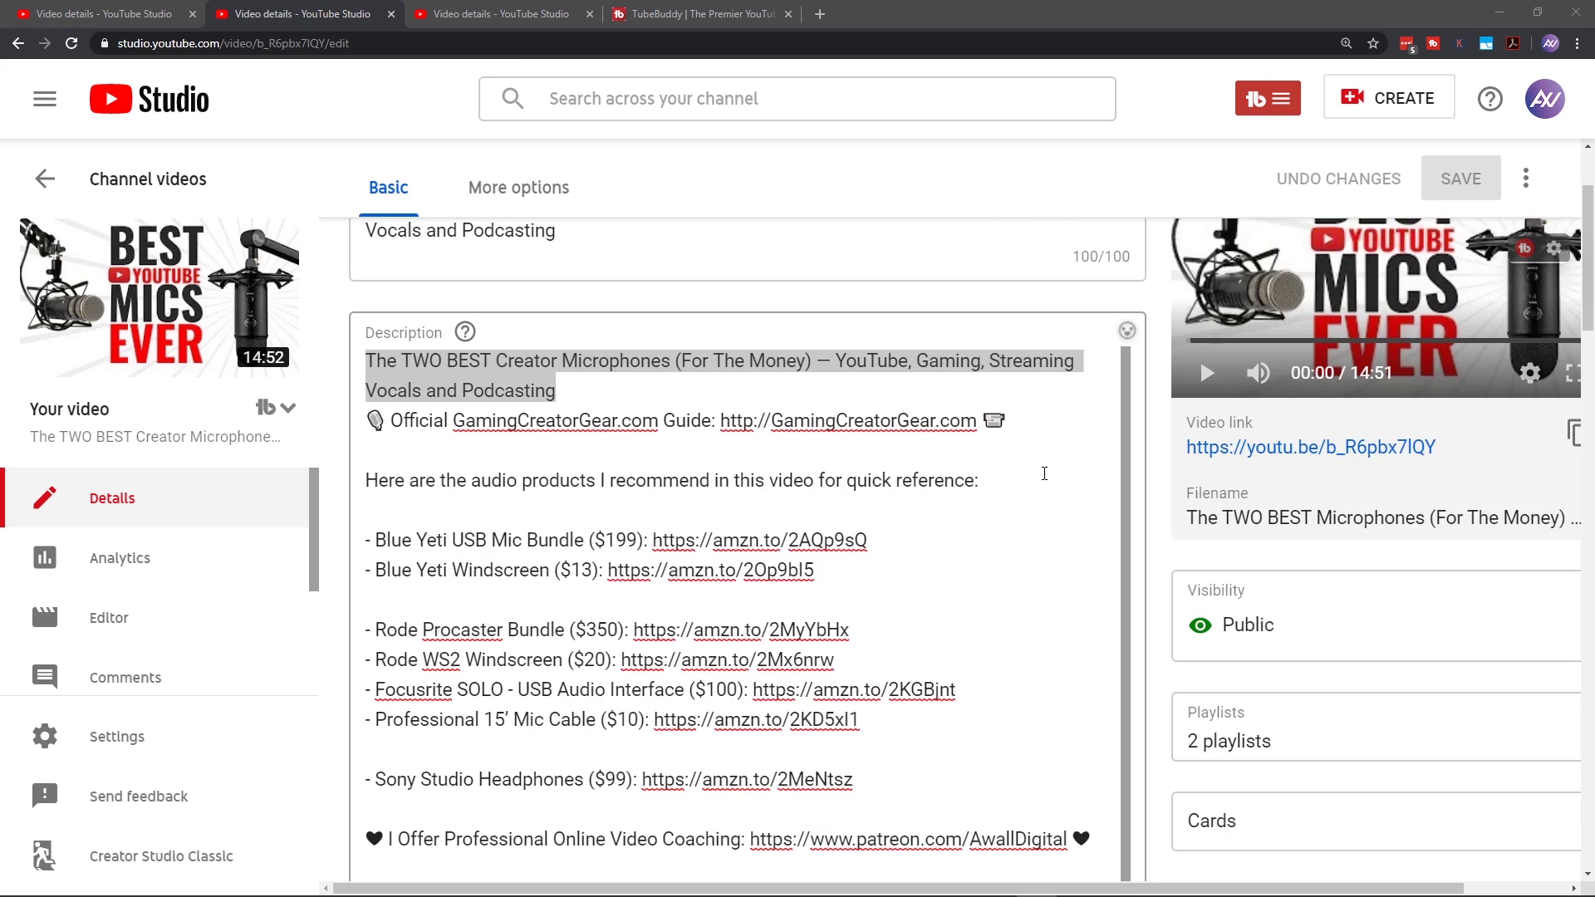
{"action": "key", "text": "alt+Tab"}
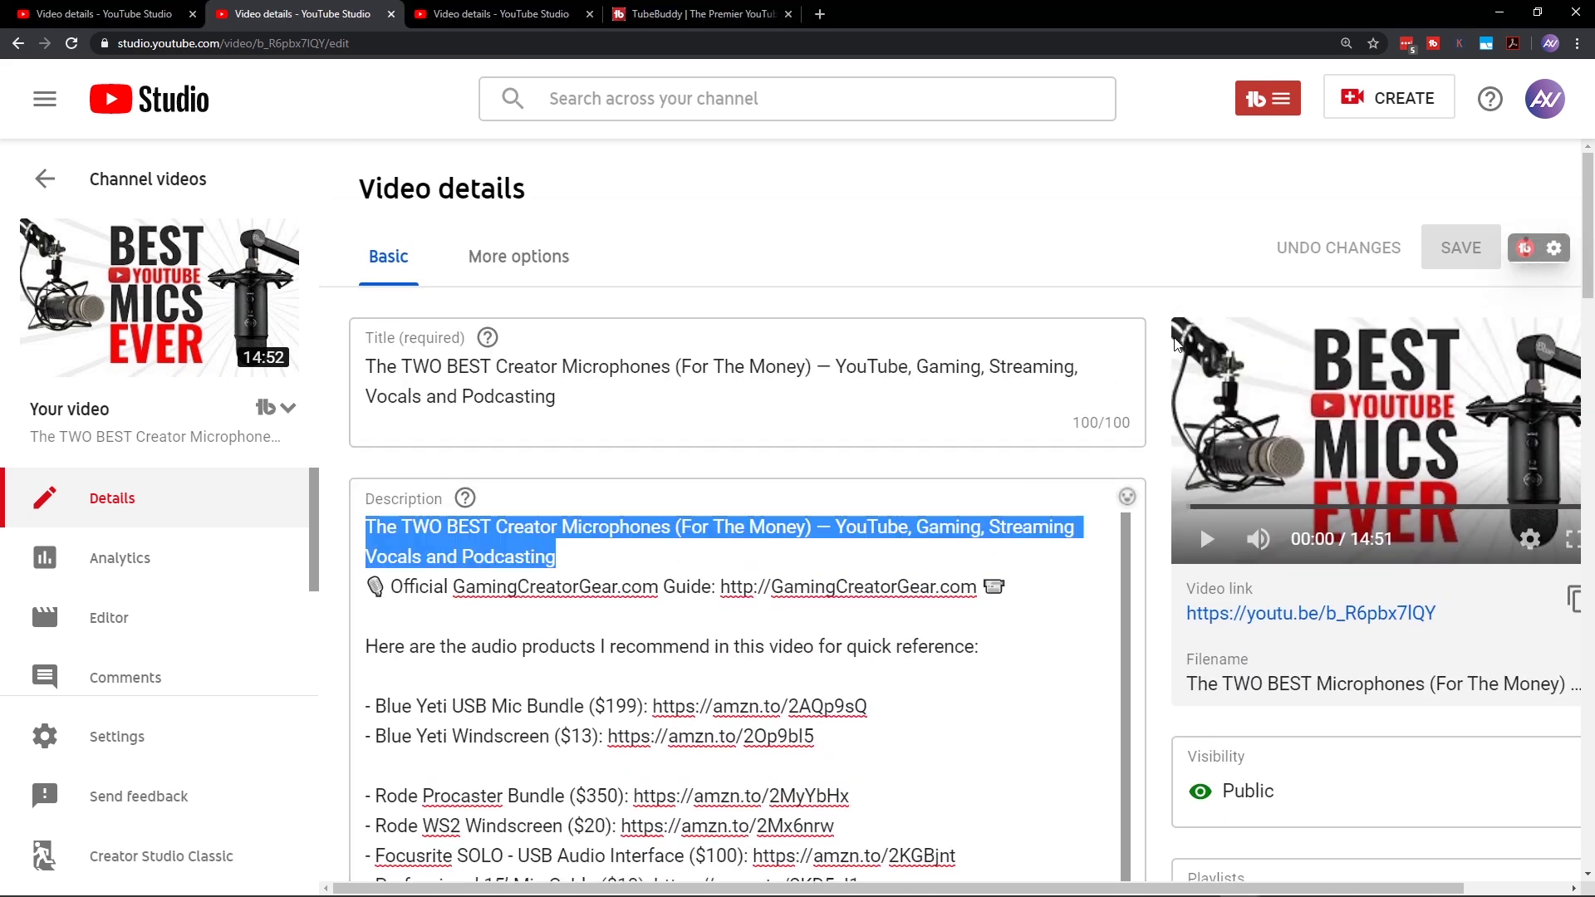
{"action": "left_click", "coordinate": [856, 378]}
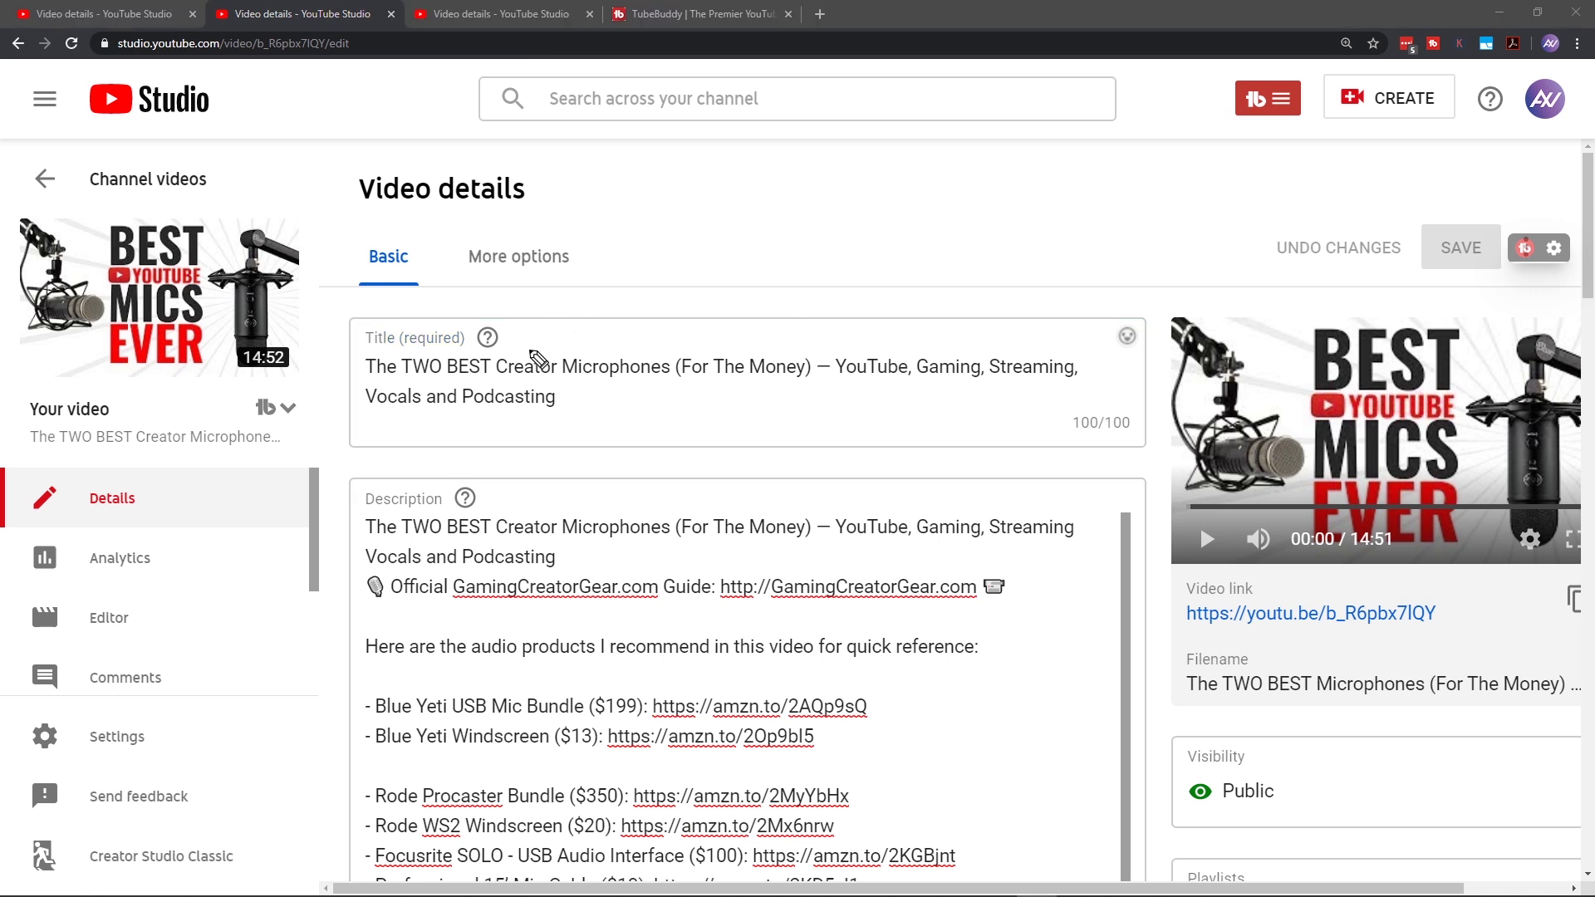
{"action": "left_click_drag", "start_coordinate": [530, 343], "coordinate": [616, 343]}
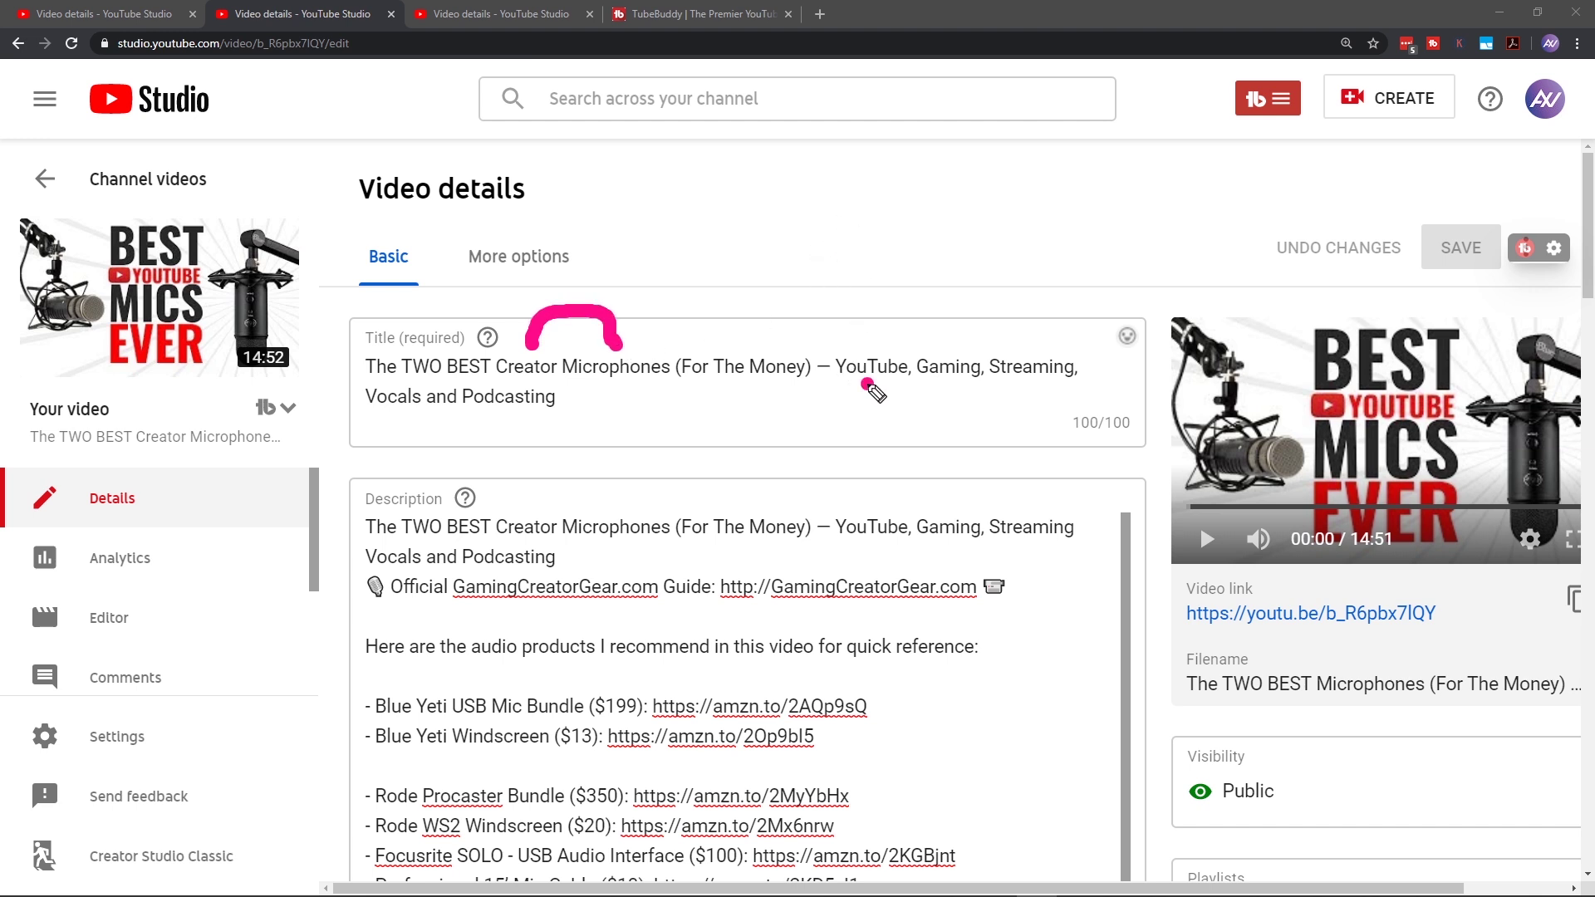
{"action": "left_click", "coordinate": [962, 383]}
{"action": "left_click", "coordinate": [1034, 382]}
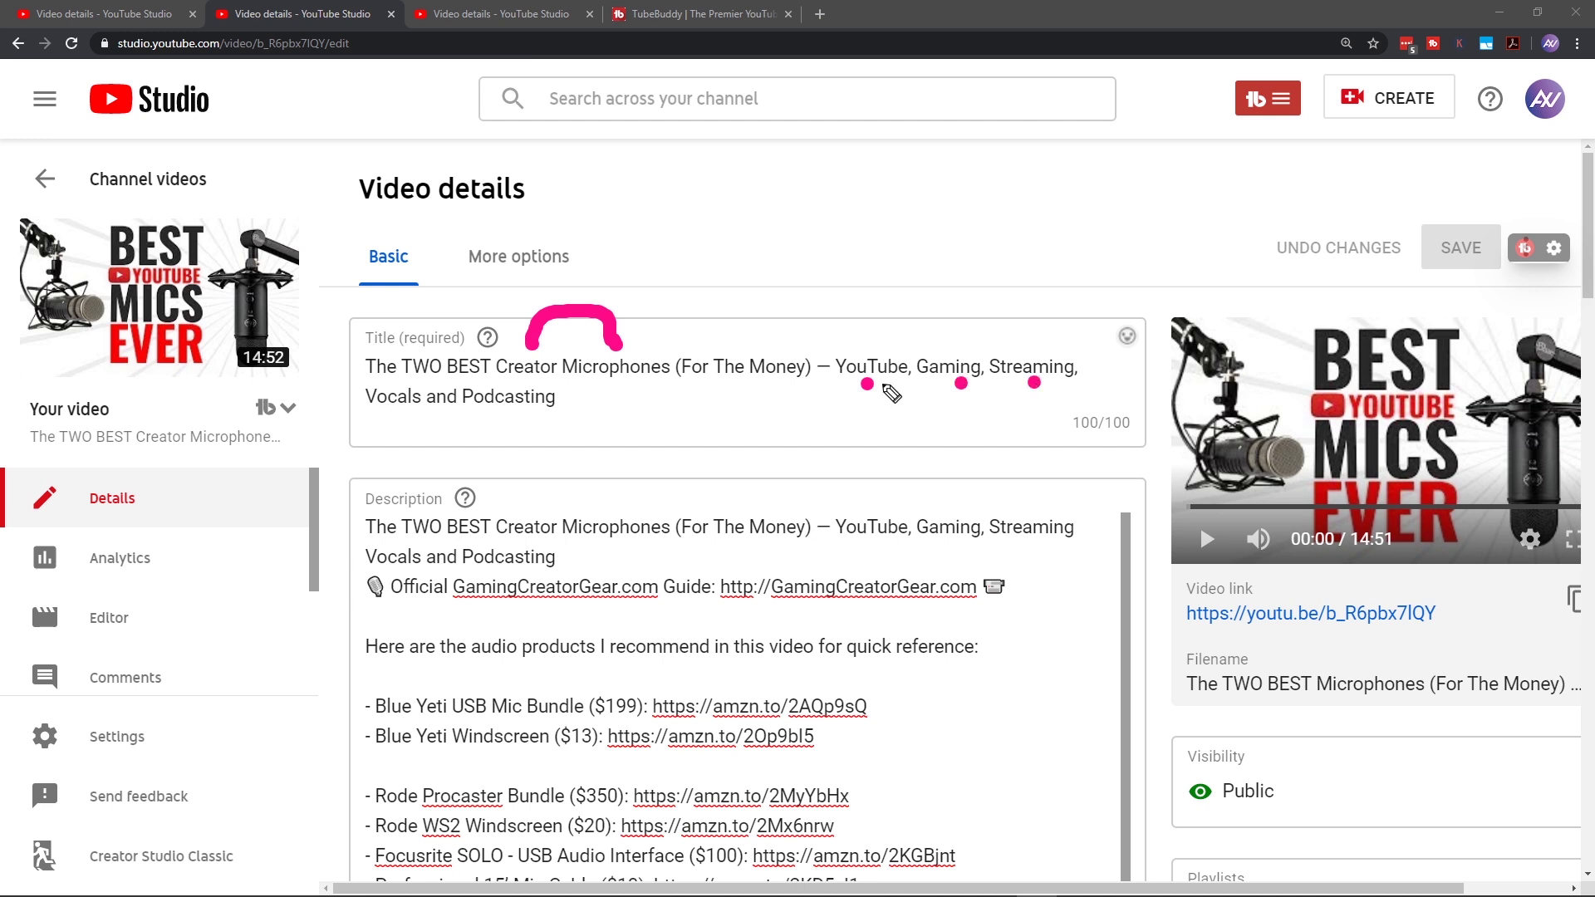
{"action": "left_click", "coordinate": [389, 415]}
{"action": "left_click", "coordinate": [513, 418]}
{"action": "key", "text": "Escape"}
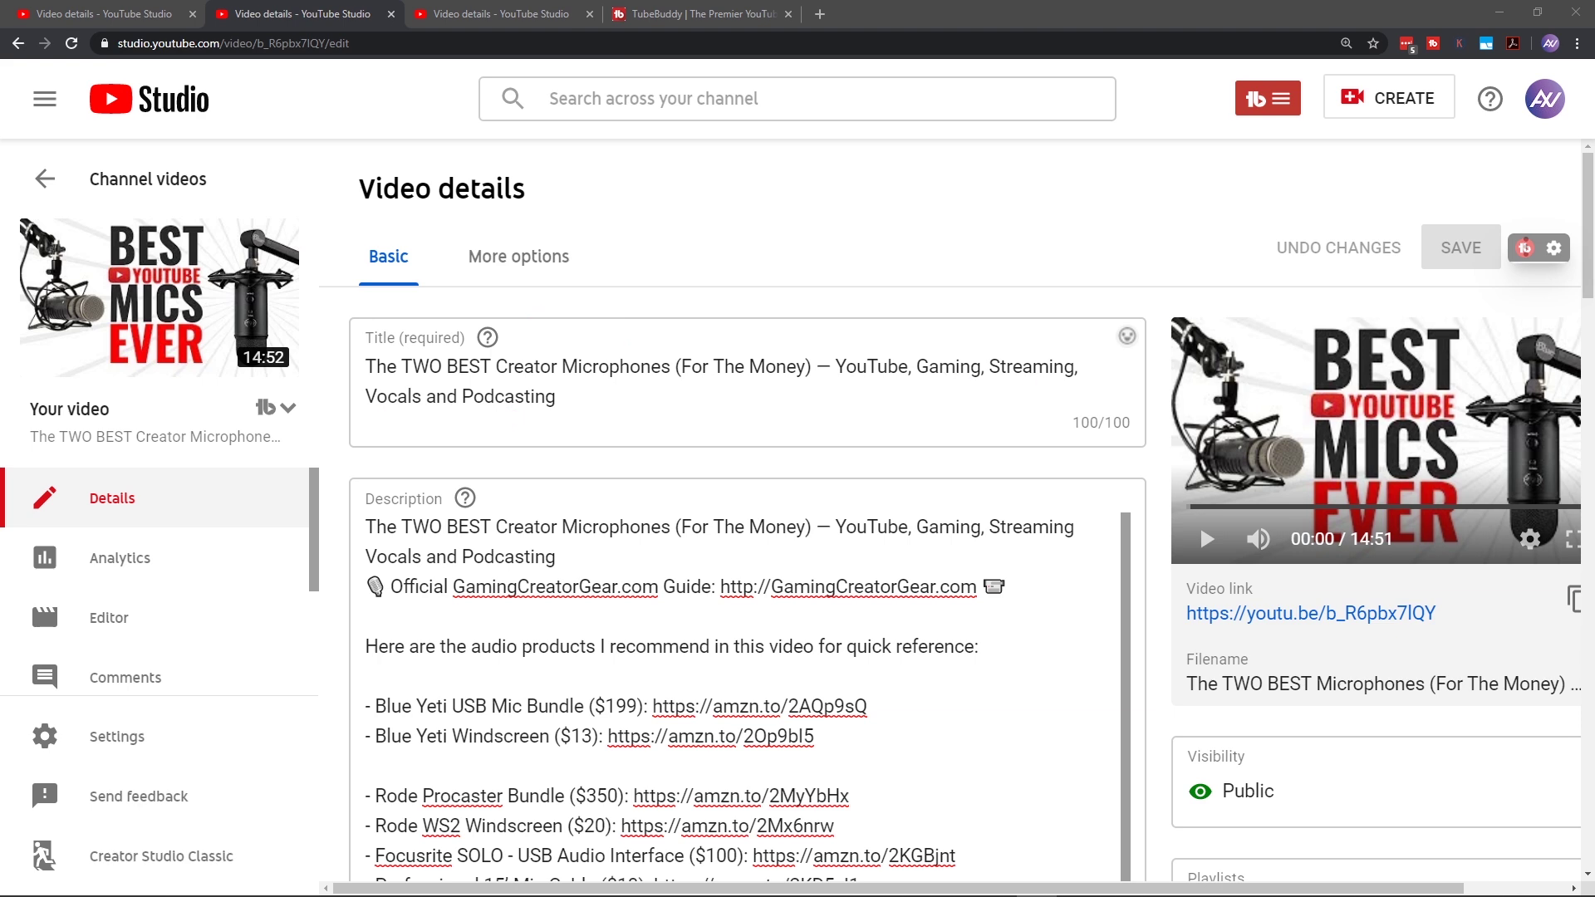
Step: Show the mics video's lifetime analytics (77.0K views, $234.27) and mark the chart's flat early stretch
{"action": "left_click", "coordinate": [167, 558]}
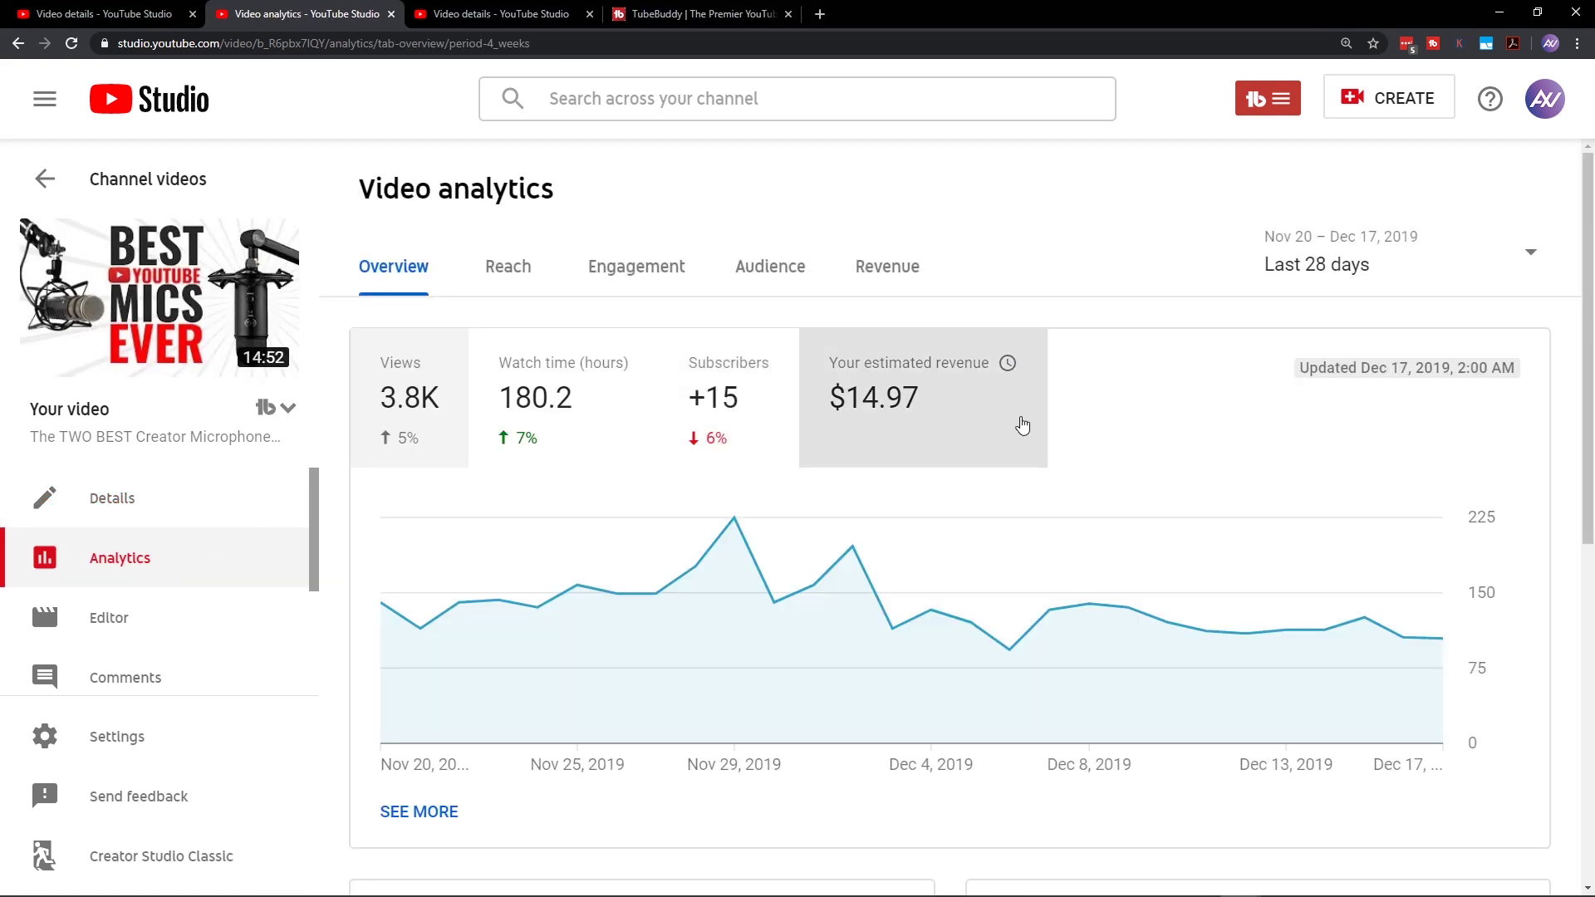
{"action": "left_click", "coordinate": [1403, 264]}
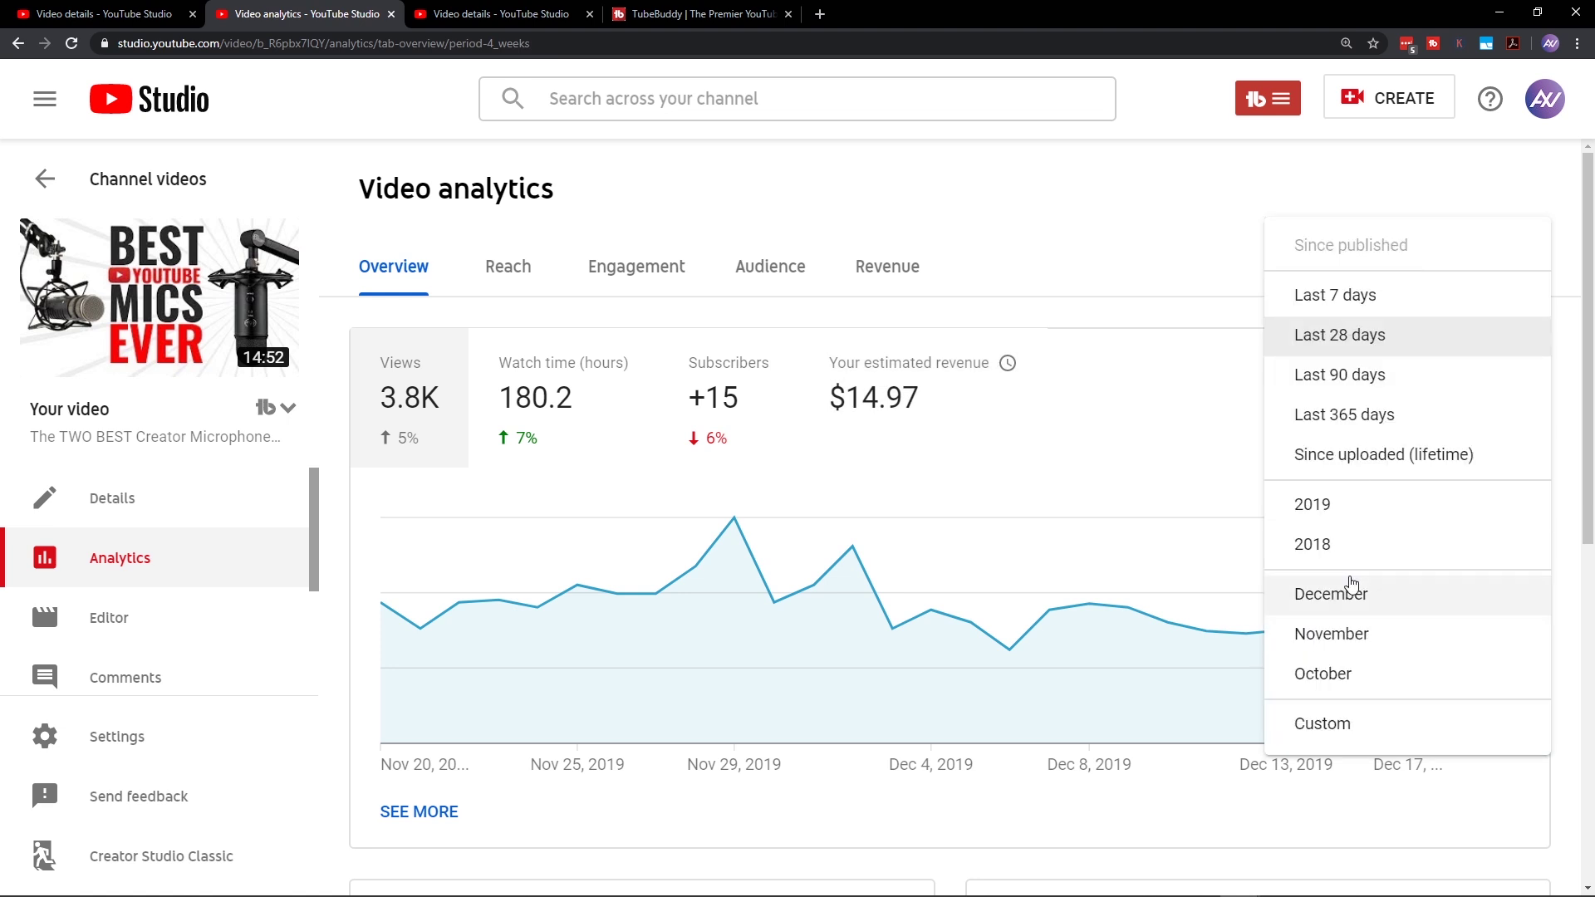
{"action": "left_click", "coordinate": [1371, 452]}
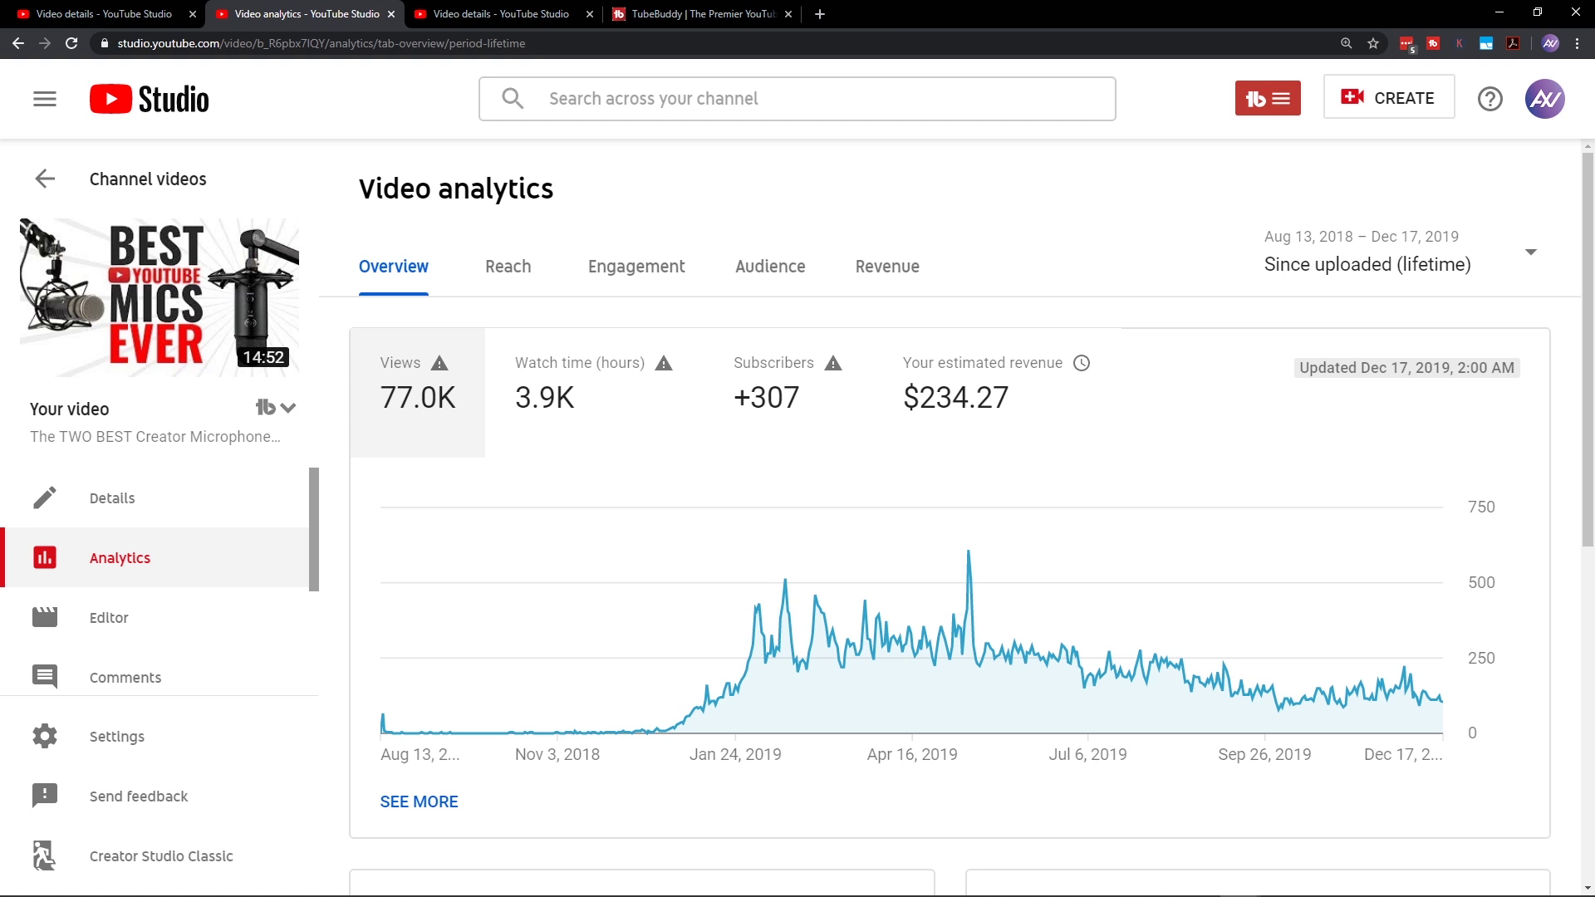
{"action": "mouse_move", "coordinate": [386, 669]}
{"action": "left_mouse_down"}
{"action": "mouse_move", "coordinate": [704, 670]}
{"action": "mouse_move", "coordinate": [650, 703]}
{"action": "left_mouse_up"}
{"action": "mouse_move", "coordinate": [384, 669]}
{"action": "left_mouse_down"}
{"action": "mouse_move", "coordinate": [430, 634]}
{"action": "mouse_move", "coordinate": [455, 708]}
{"action": "left_mouse_up"}
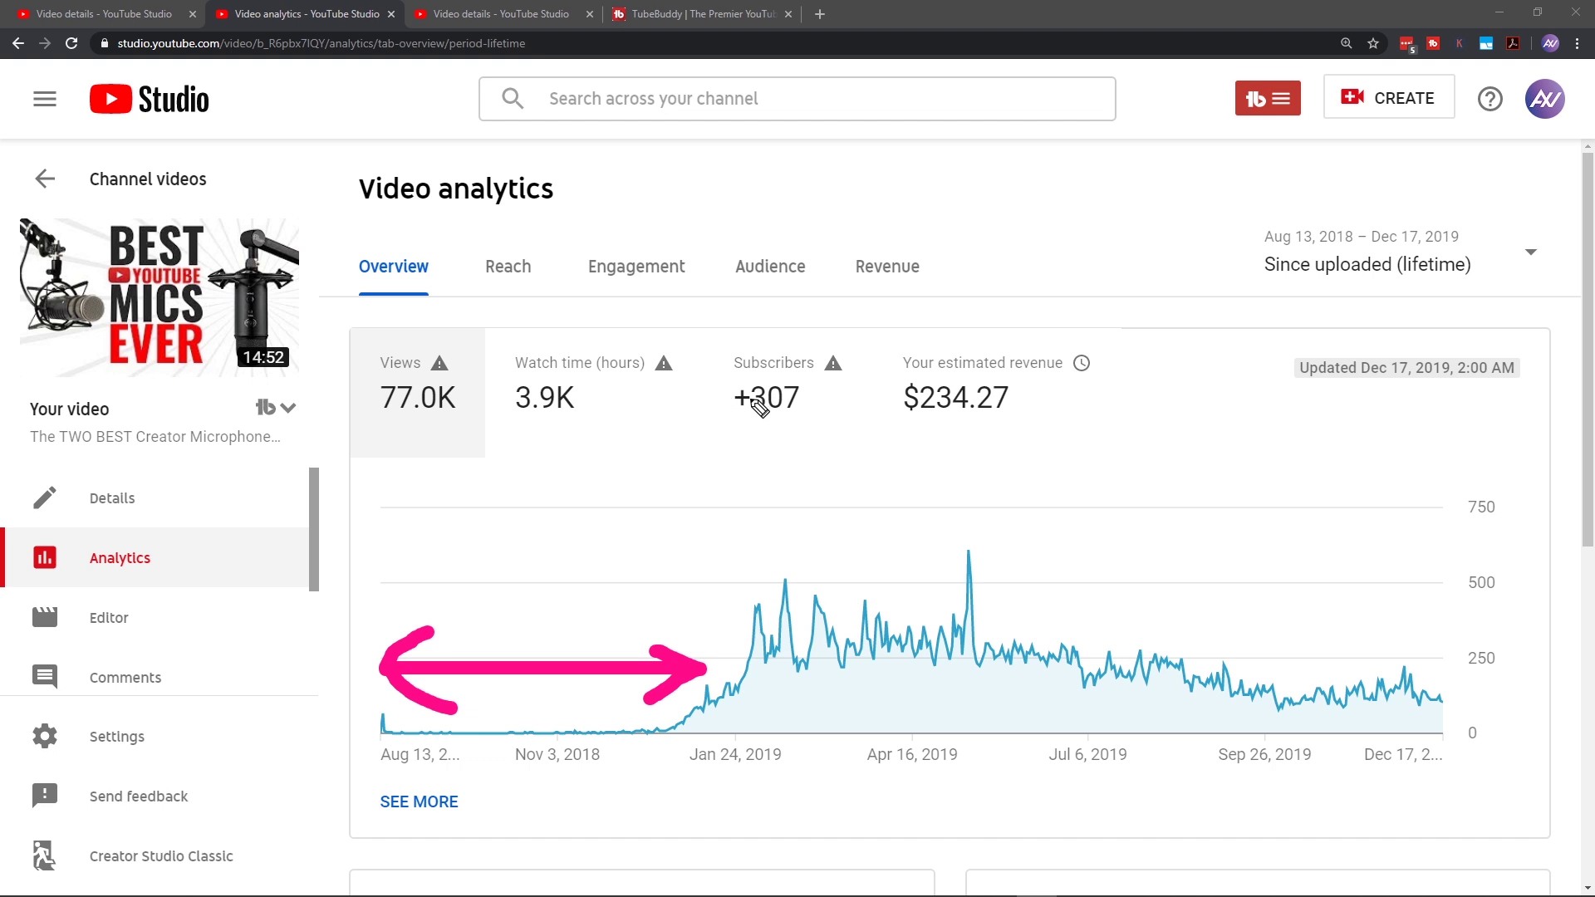
Step: Dot each peak along the lifetime views chart and draw a curve over them
{"action": "left_click", "coordinate": [750, 558]}
{"action": "left_click", "coordinate": [809, 561]}
{"action": "left_click", "coordinate": [863, 559]}
{"action": "left_click", "coordinate": [929, 564]}
{"action": "left_click", "coordinate": [1001, 558]}
{"action": "left_click", "coordinate": [1062, 560]}
{"action": "left_click", "coordinate": [1125, 549]}
{"action": "left_click", "coordinate": [1164, 555]}
{"action": "left_click", "coordinate": [1221, 558]}
{"action": "left_click", "coordinate": [1272, 553]}
{"action": "left_click", "coordinate": [1299, 557]}
{"action": "left_click", "coordinate": [1337, 553]}
{"action": "left_click", "coordinate": [1387, 553]}
{"action": "left_click", "coordinate": [1426, 555]}
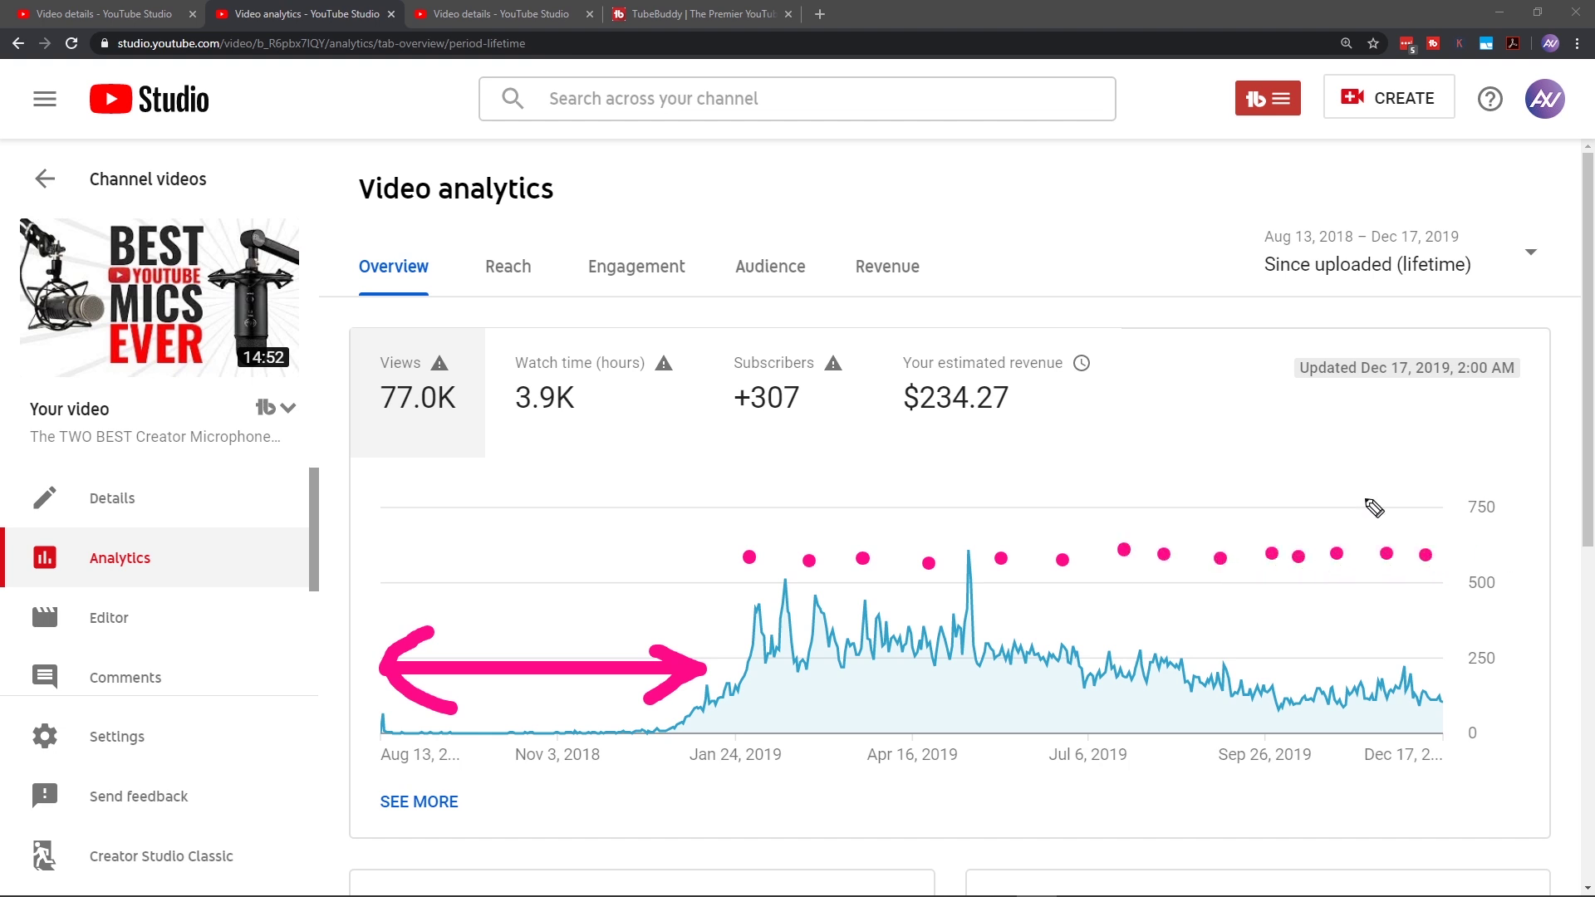
{"action": "mouse_move", "coordinate": [658, 613]}
{"action": "left_mouse_down"}
{"action": "mouse_move", "coordinate": [669, 582]}
{"action": "mouse_move", "coordinate": [956, 508]}
{"action": "mouse_move", "coordinate": [1410, 496]}
{"action": "mouse_move", "coordinate": [1346, 530]}
{"action": "mouse_move", "coordinate": [1371, 486]}
{"action": "mouse_move", "coordinate": [1383, 507]}
{"action": "mouse_move", "coordinate": [1361, 534]}
{"action": "mouse_move", "coordinate": [1368, 469]}
{"action": "left_mouse_up"}
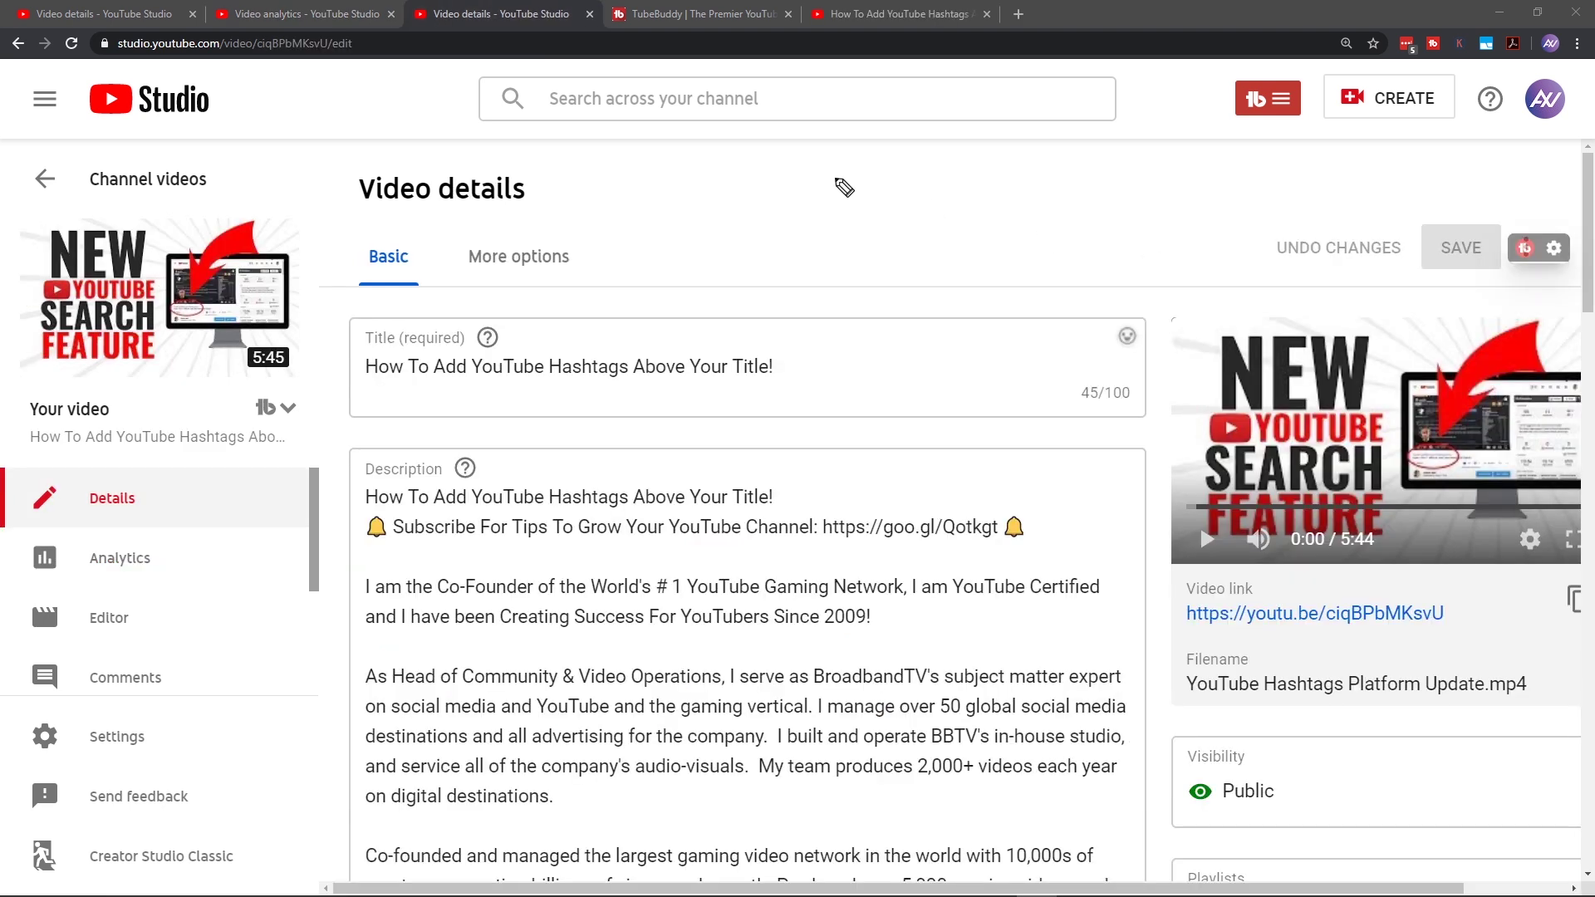
{"action": "mouse_move", "coordinate": [828, 172]}
{"action": "left_mouse_down"}
{"action": "mouse_move", "coordinate": [869, 203]}
{"action": "mouse_move", "coordinate": [845, 275]}
{"action": "left_mouse_up"}
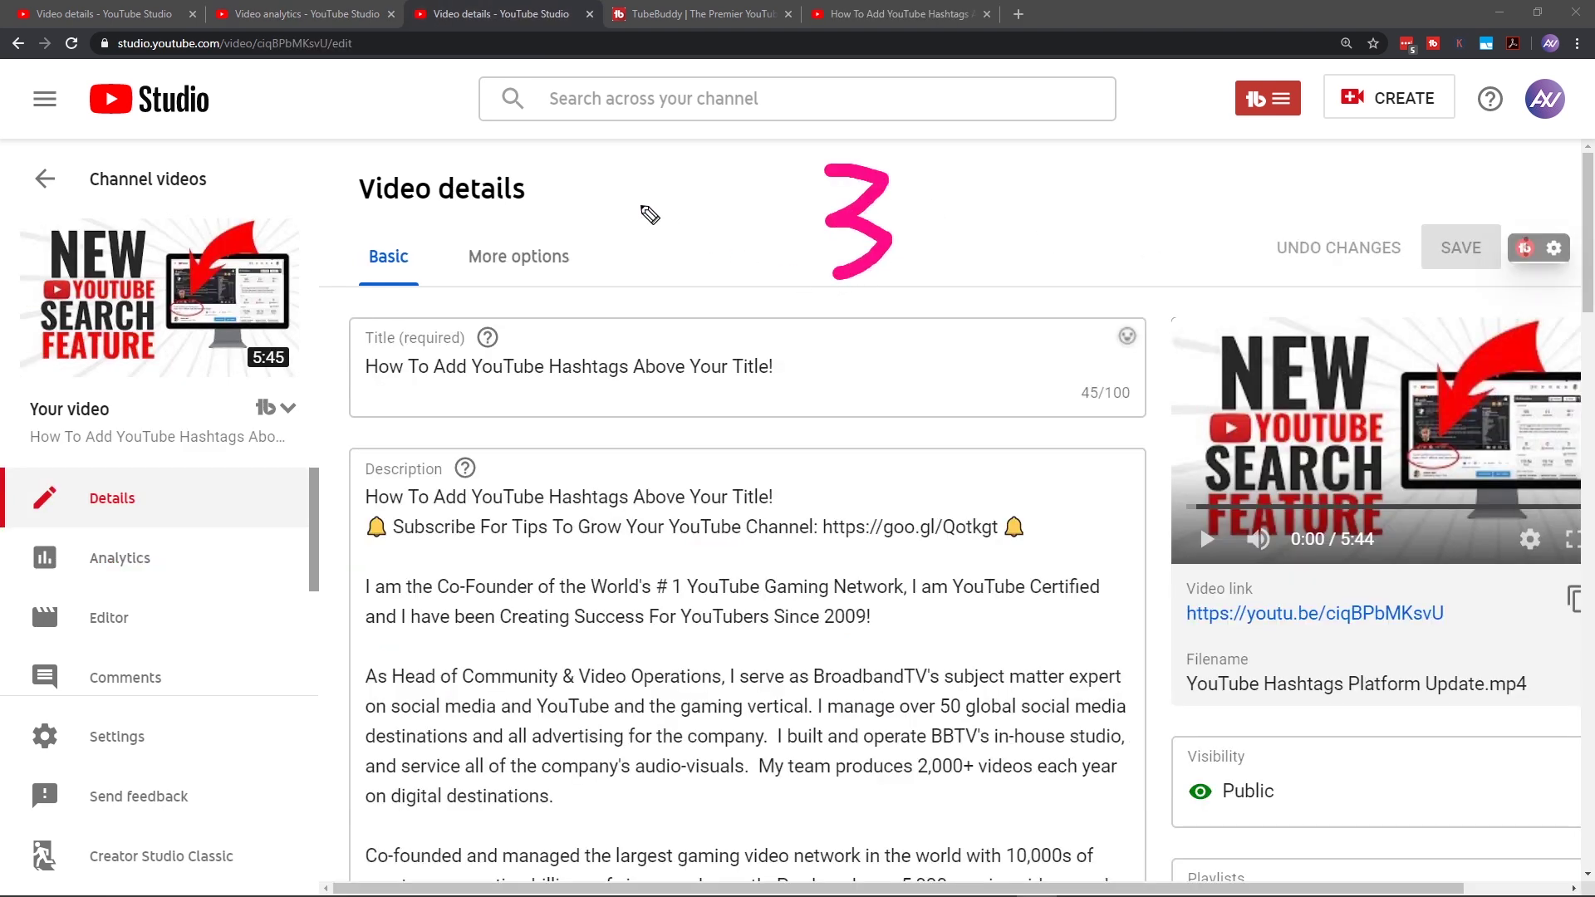
{"action": "mouse_move", "coordinate": [573, 211]}
{"action": "left_mouse_down"}
{"action": "mouse_move", "coordinate": [770, 209]}
{"action": "mouse_move", "coordinate": [735, 243]}
{"action": "left_mouse_up"}
{"action": "mouse_move", "coordinate": [1214, 217]}
{"action": "left_mouse_down"}
{"action": "mouse_move", "coordinate": [990, 219]}
{"action": "mouse_move", "coordinate": [993, 237]}
{"action": "mouse_move", "coordinate": [1041, 242]}
{"action": "left_mouse_up"}
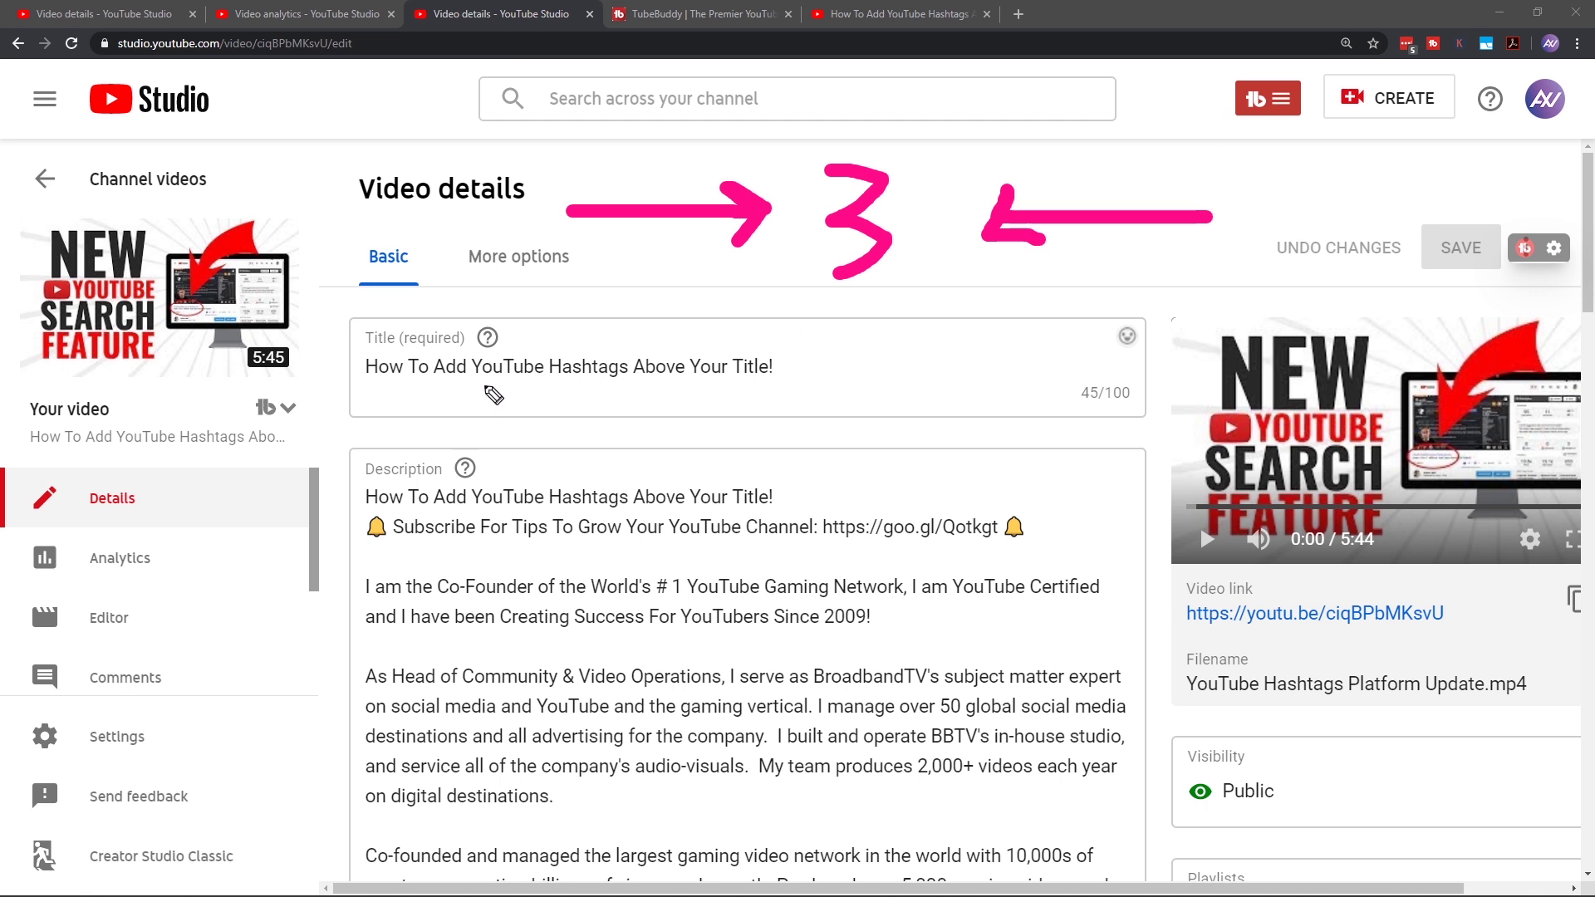
{"action": "left_click_drag", "start_coordinate": [481, 384], "coordinate": [637, 388]}
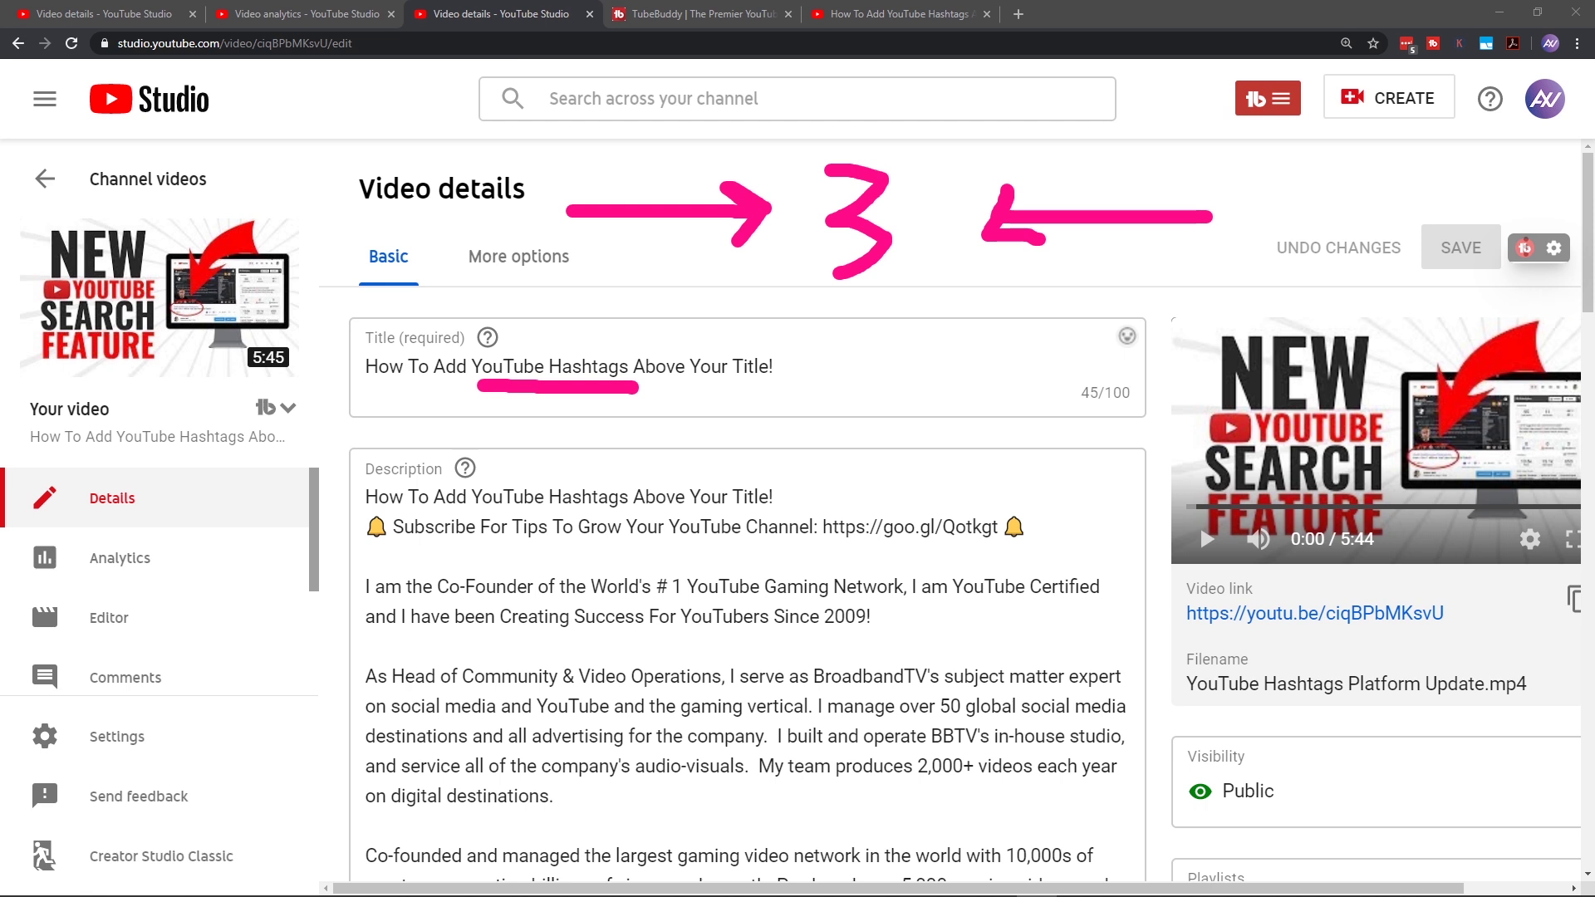
{"action": "key", "text": "Escape"}
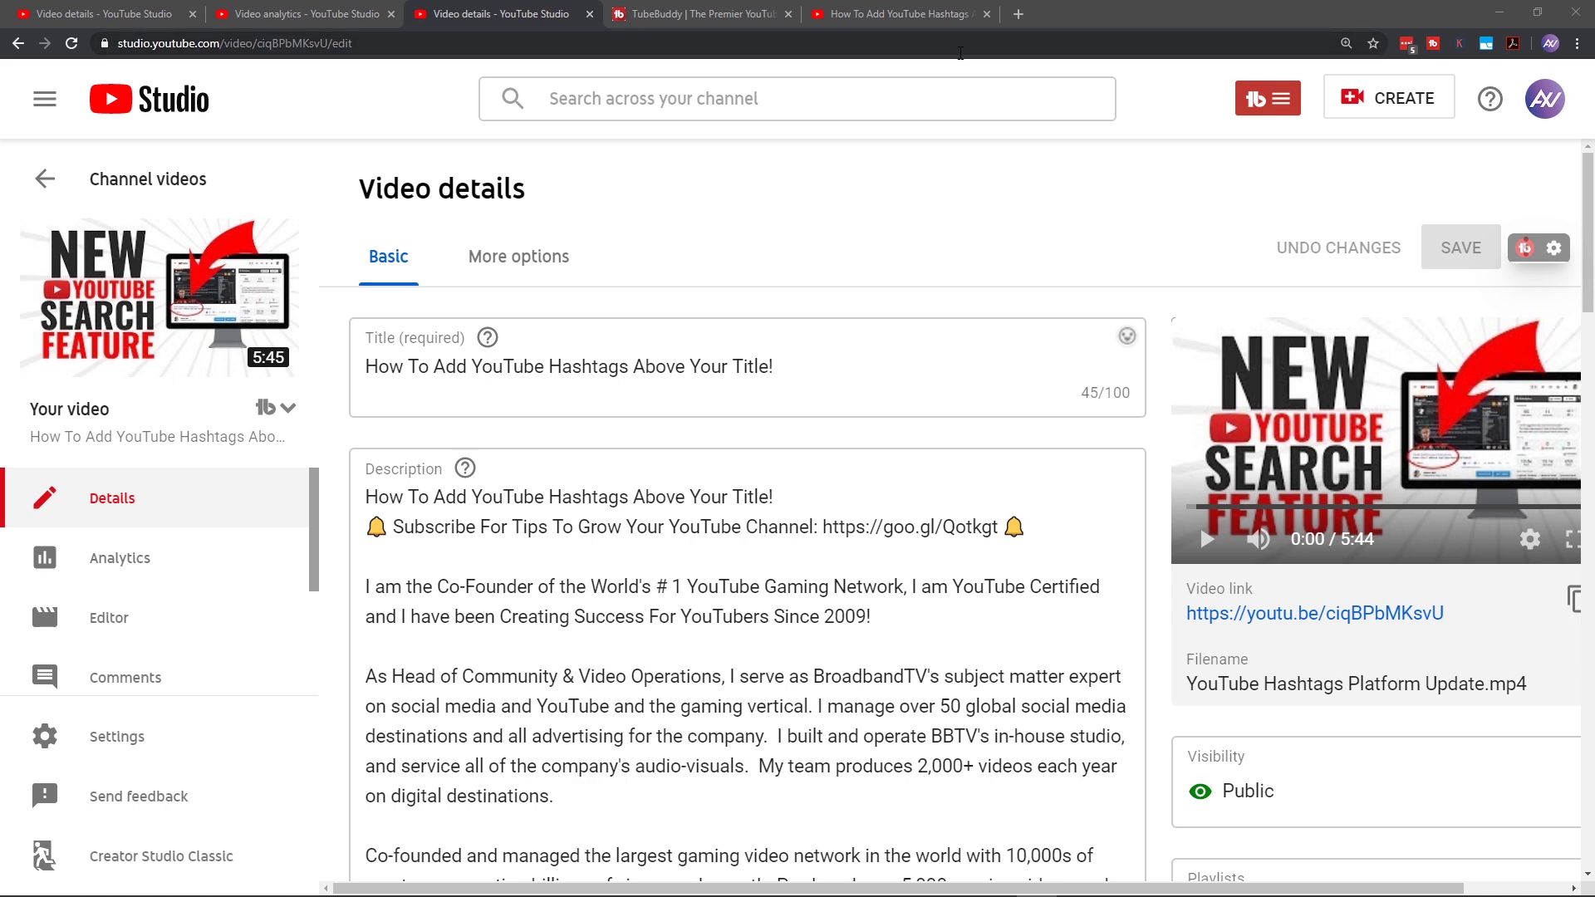
Step: Show the YouTube results for the hashtags title (Fair 38/100) and dot three competing results
{"action": "left_click", "coordinate": [924, 12]}
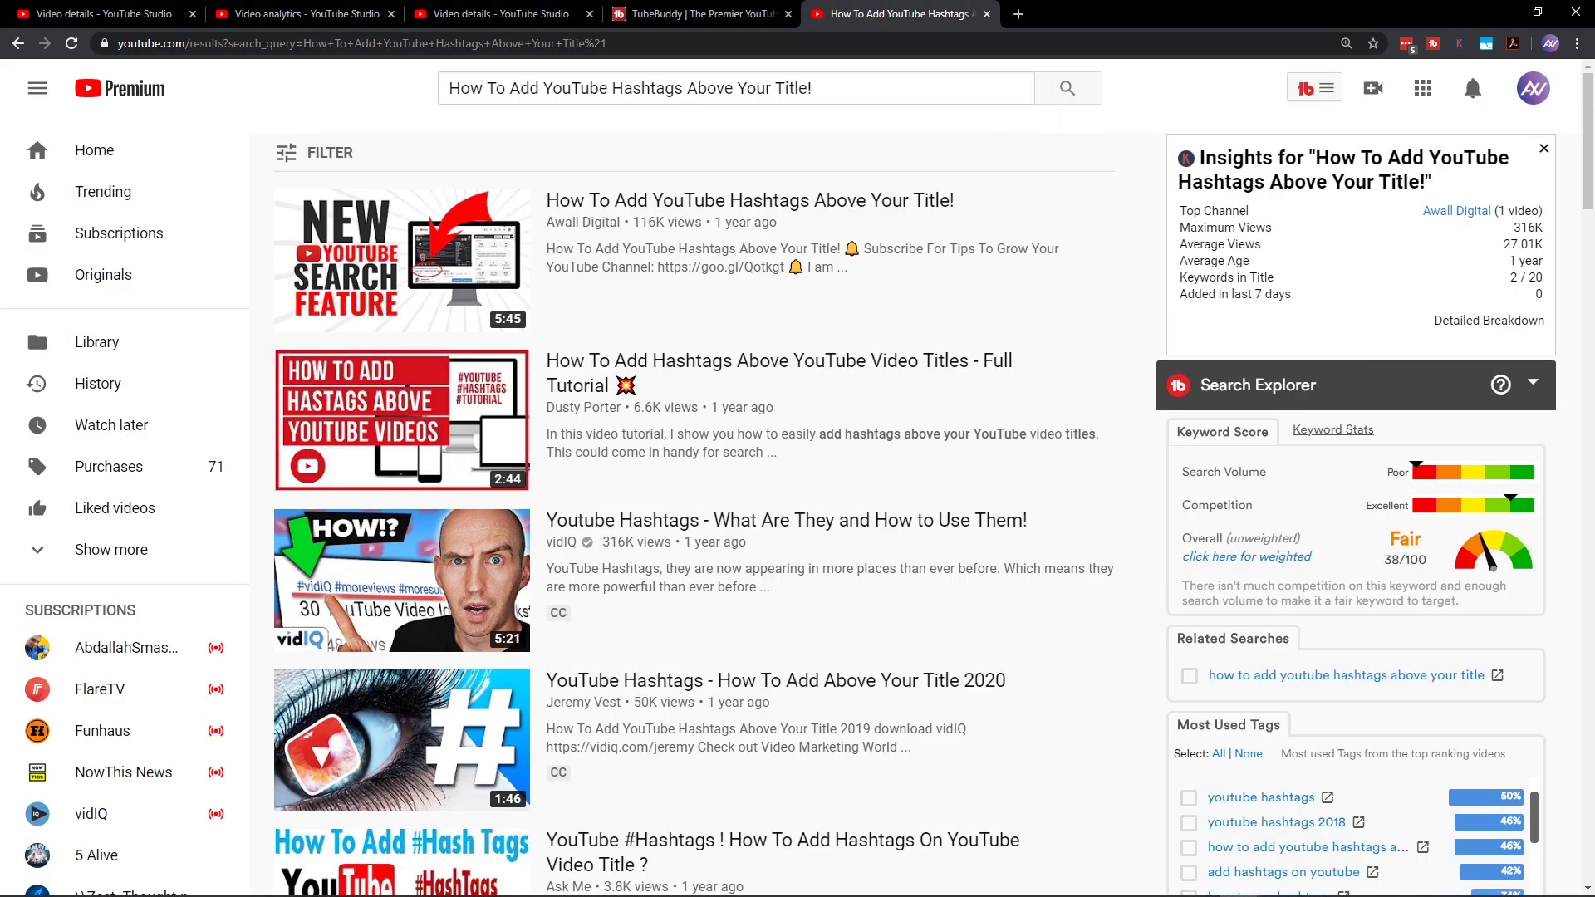
{"action": "key", "text": "ctrl+2"}
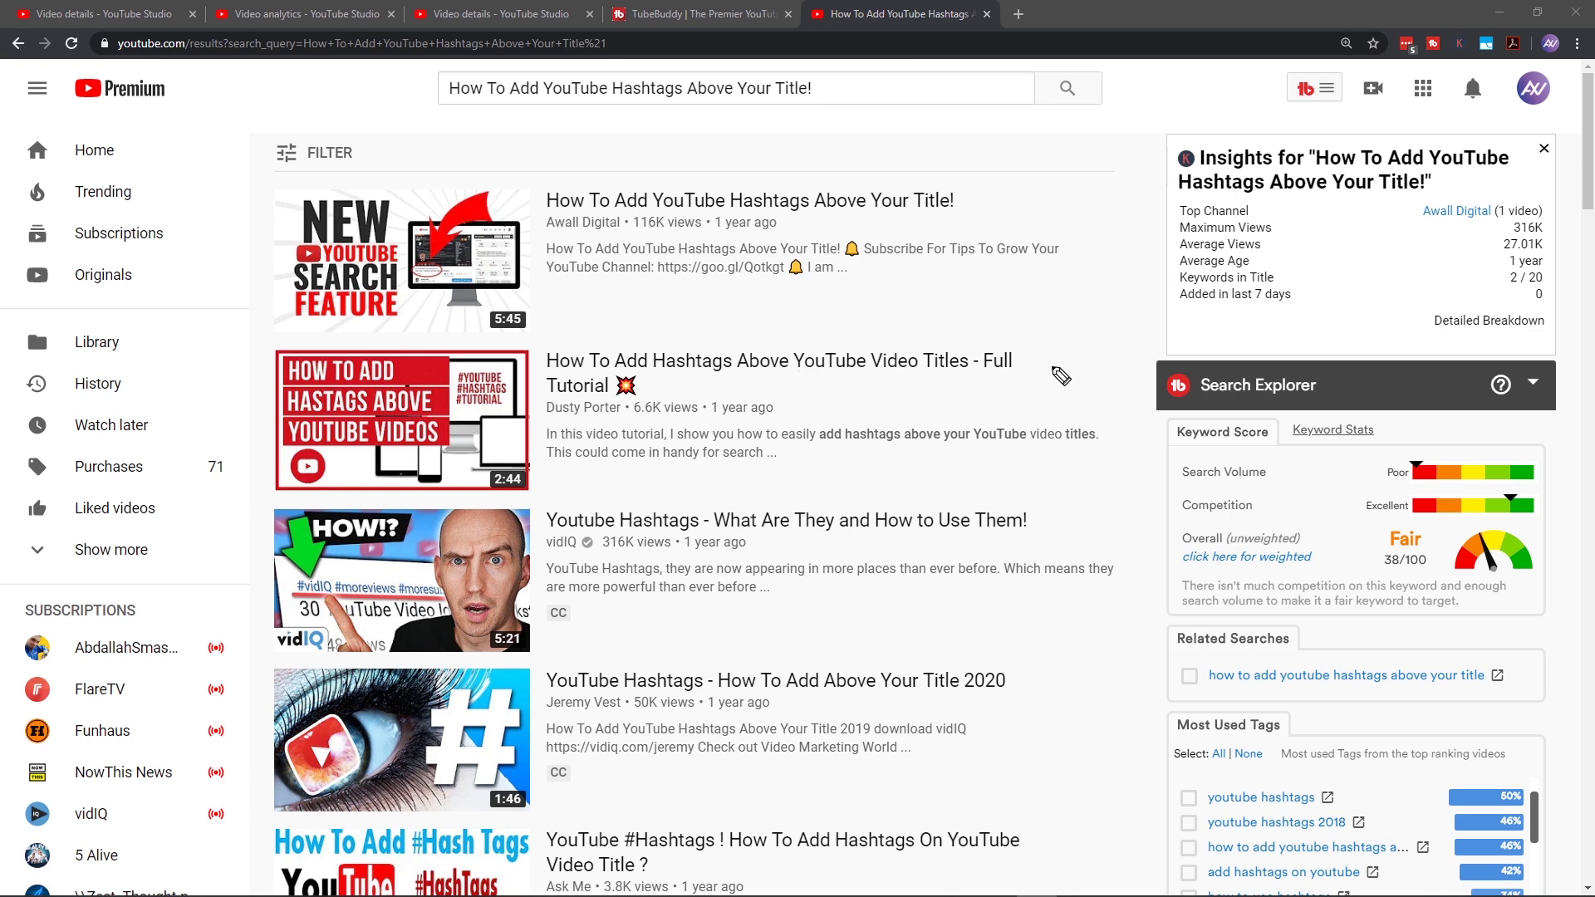
{"action": "left_click", "coordinate": [1042, 363]}
{"action": "left_click", "coordinate": [1062, 682]}
{"action": "left_click", "coordinate": [364, 570]}
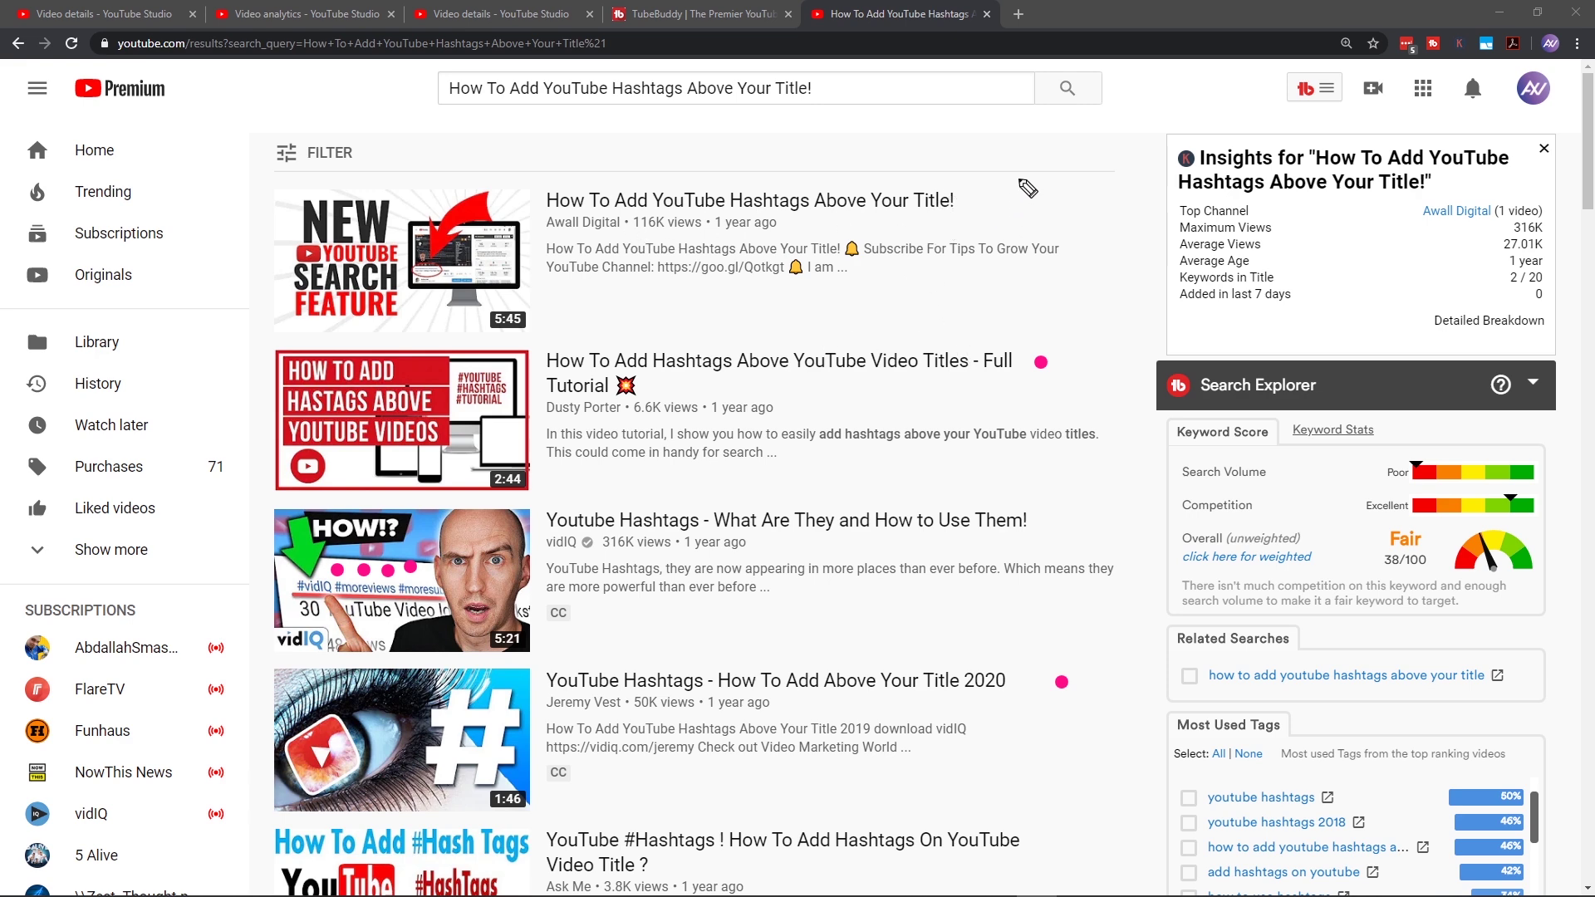
{"action": "mouse_move", "coordinate": [1054, 173]}
{"action": "left_mouse_down"}
{"action": "mouse_move", "coordinate": [1024, 184]}
{"action": "mouse_move", "coordinate": [1049, 207]}
{"action": "mouse_move", "coordinate": [1022, 229]}
{"action": "mouse_move", "coordinate": [1130, 187]}
{"action": "mouse_move", "coordinate": [1074, 247]}
{"action": "left_mouse_up"}
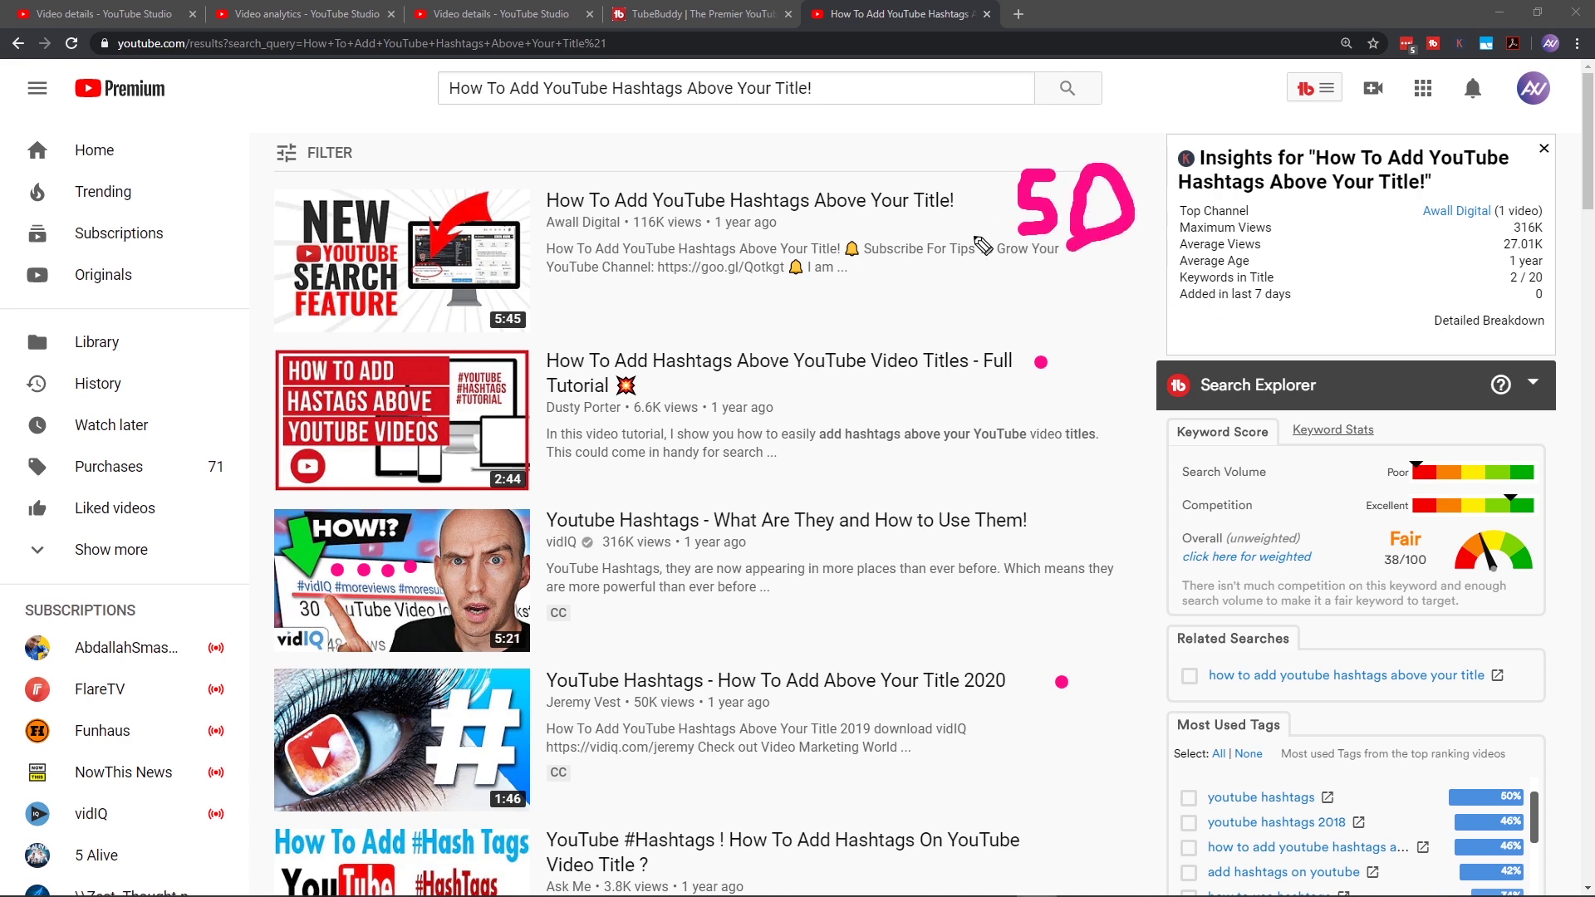
{"action": "mouse_move", "coordinate": [983, 245]}
{"action": "left_mouse_down"}
{"action": "mouse_move", "coordinate": [1155, 157]}
{"action": "mouse_move", "coordinate": [1159, 303]}
{"action": "mouse_move", "coordinate": [971, 291]}
{"action": "mouse_move", "coordinate": [982, 234]}
{"action": "left_mouse_up"}
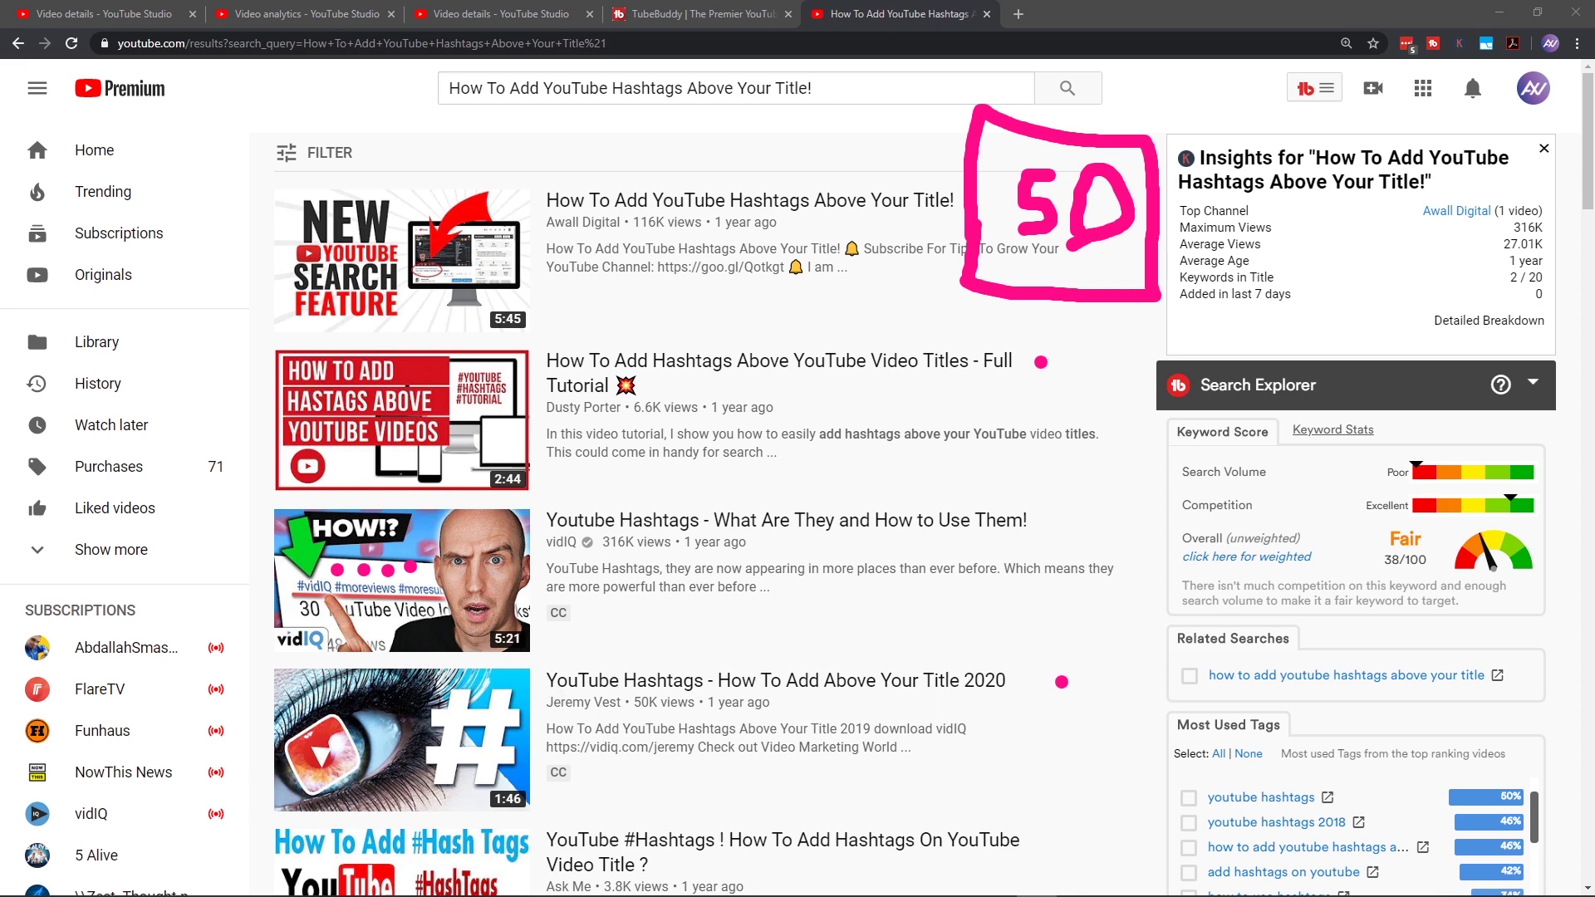
{"action": "key", "text": "Escape"}
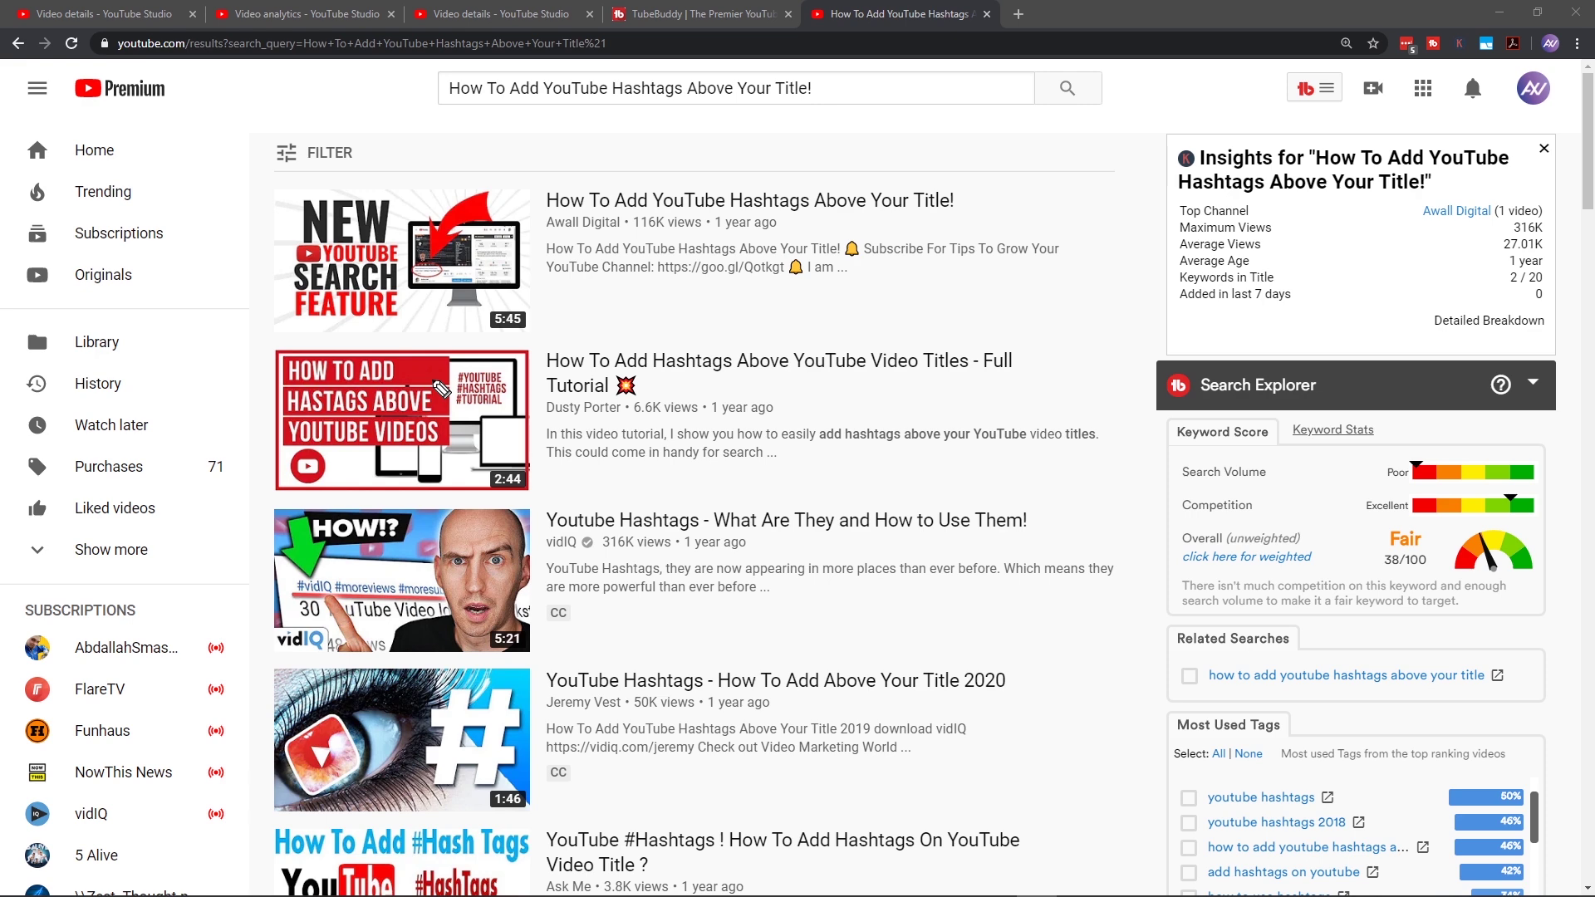
{"action": "left_click_drag", "start_coordinate": [249, 216], "coordinate": [292, 216]}
{"action": "mouse_move", "coordinate": [249, 281]}
{"action": "left_mouse_down"}
{"action": "mouse_move", "coordinate": [283, 274]}
{"action": "mouse_move", "coordinate": [291, 304]}
{"action": "left_mouse_up"}
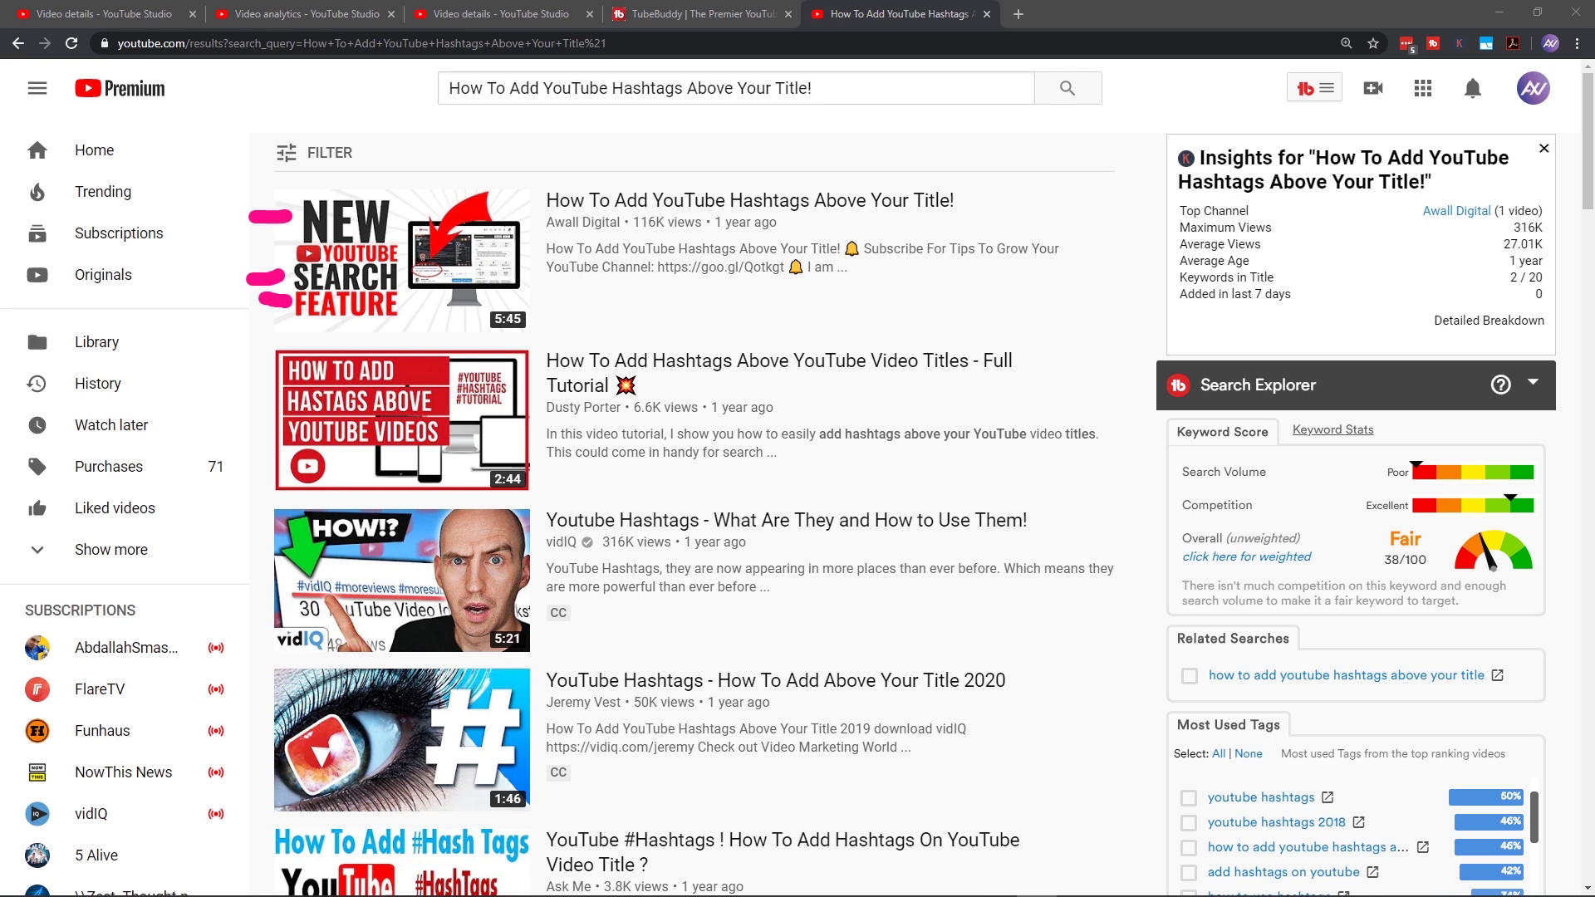
{"action": "key", "text": "Escape"}
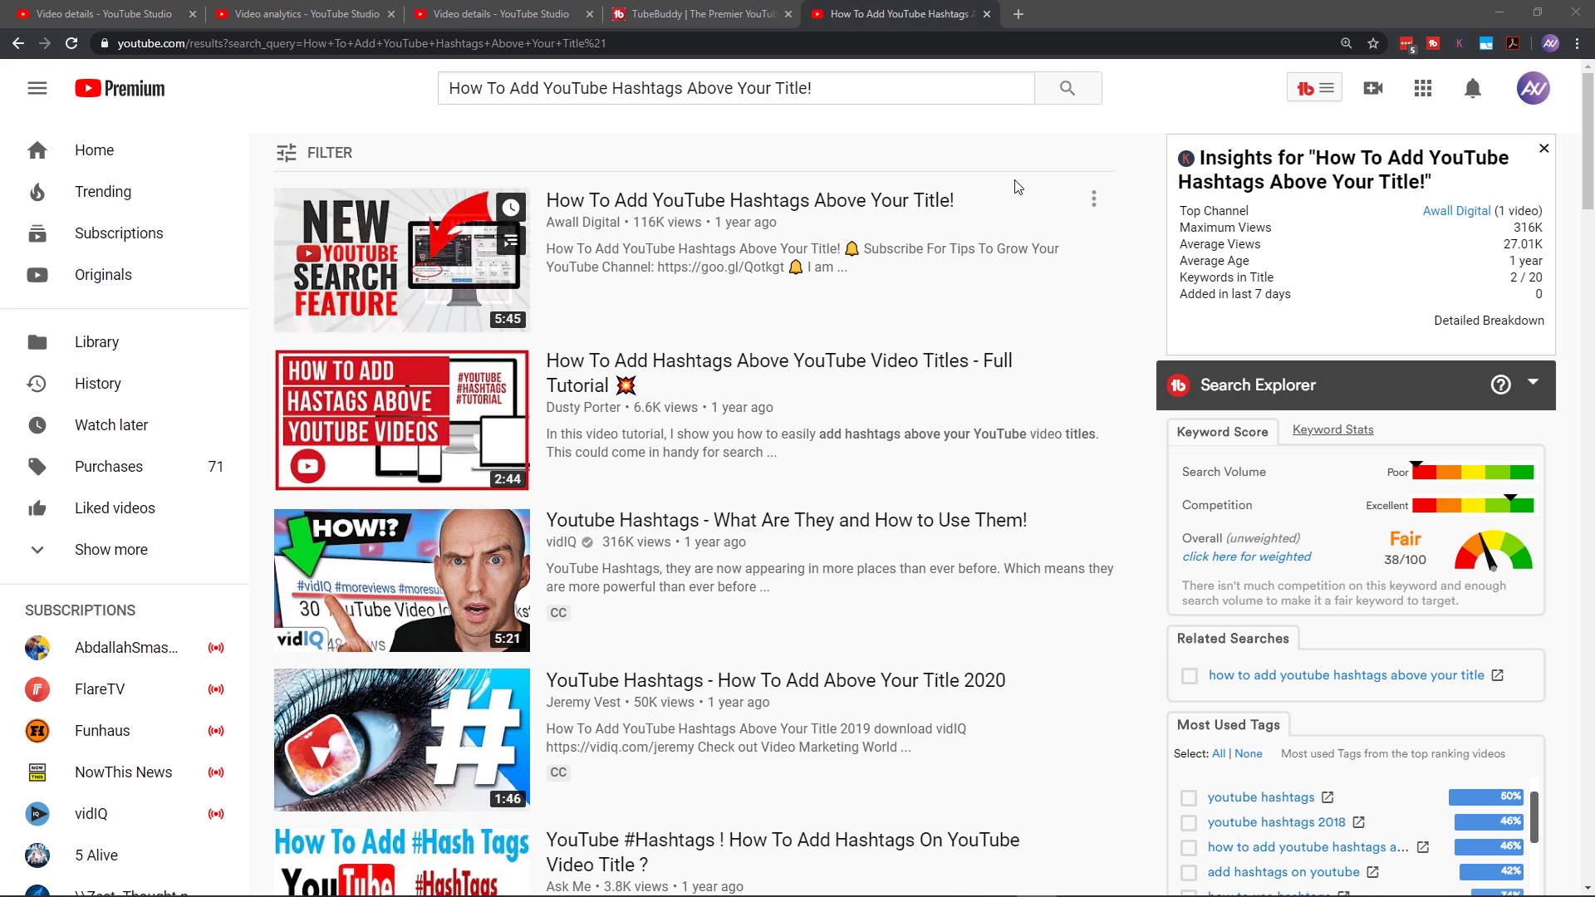
Step: Return to the hashtags video's details page and highlight its 45/100 title without changing it
{"action": "left_click", "coordinate": [499, 15]}
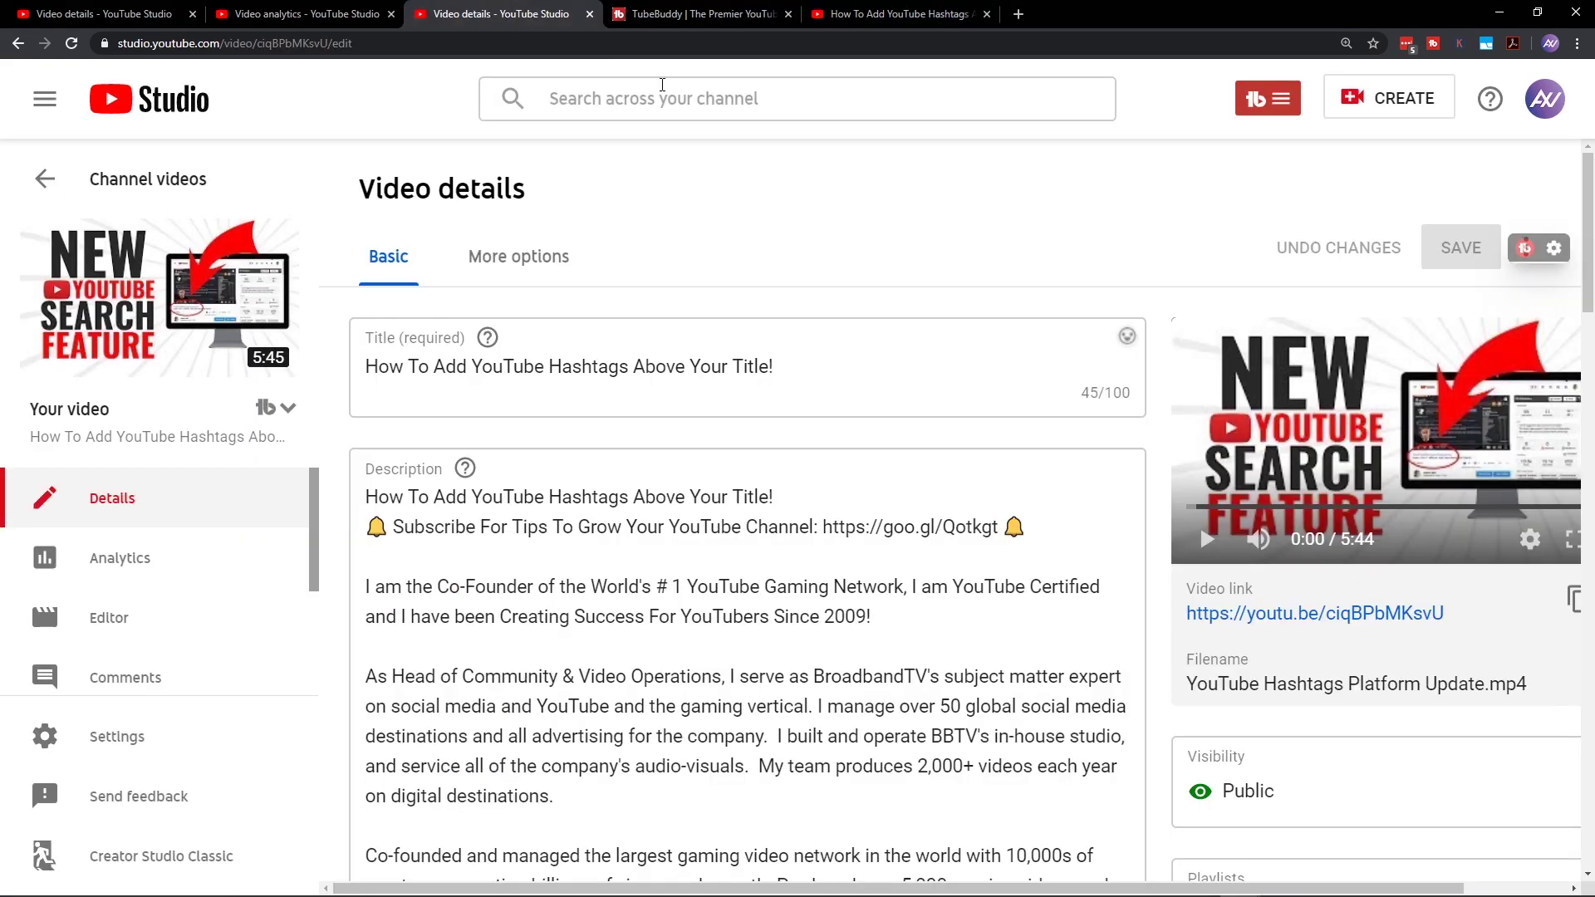
{"action": "triple_click", "coordinate": [591, 369]}
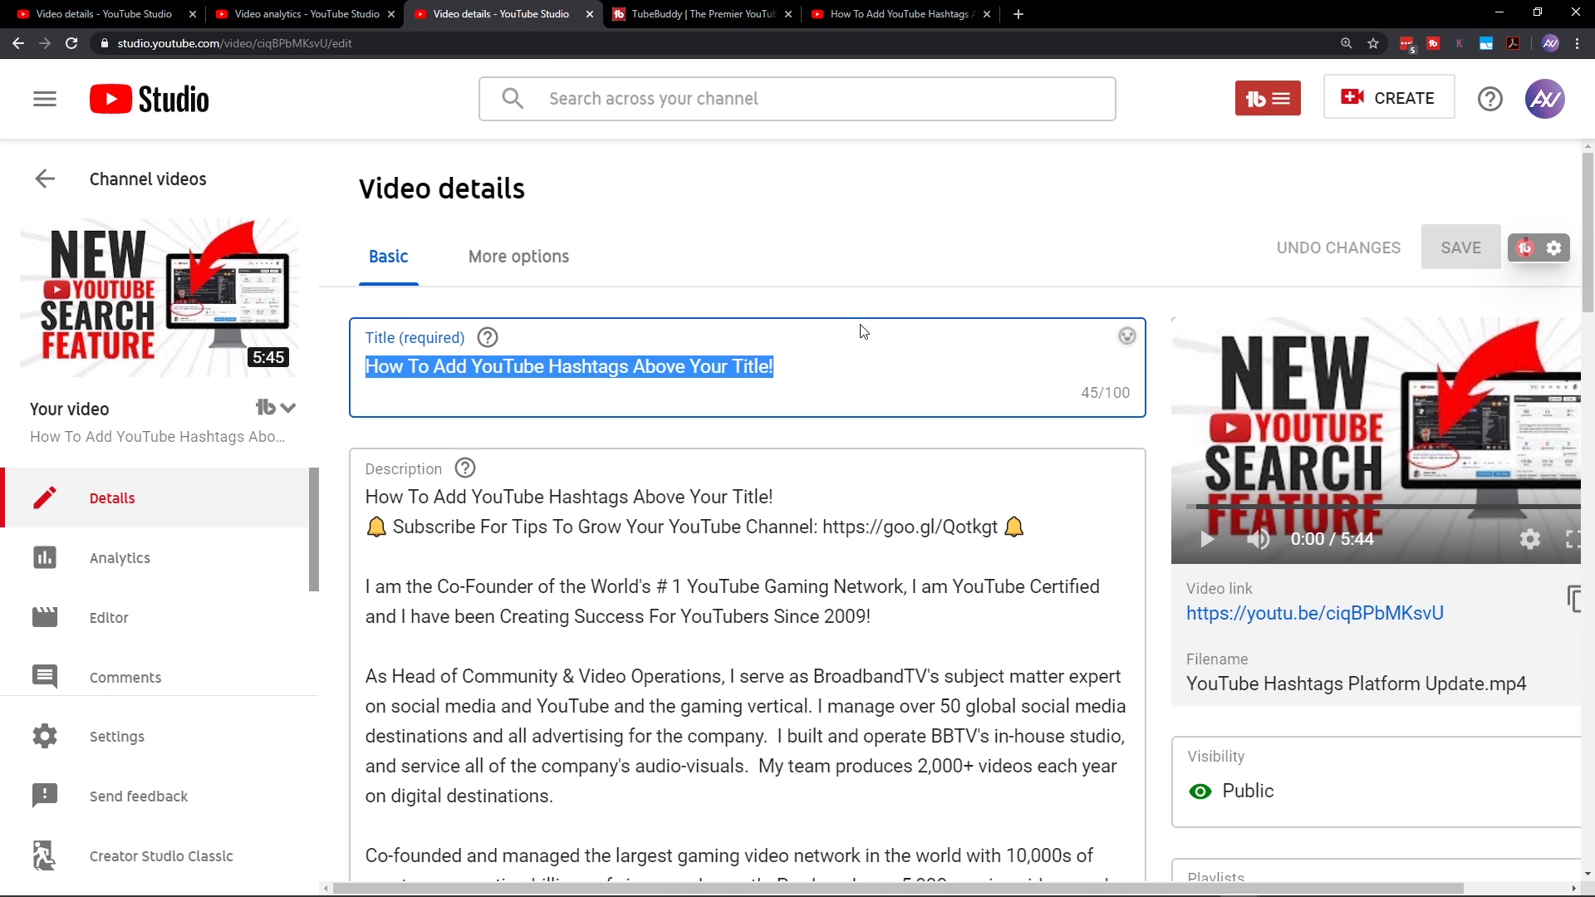
{"action": "left_click", "coordinate": [826, 363]}
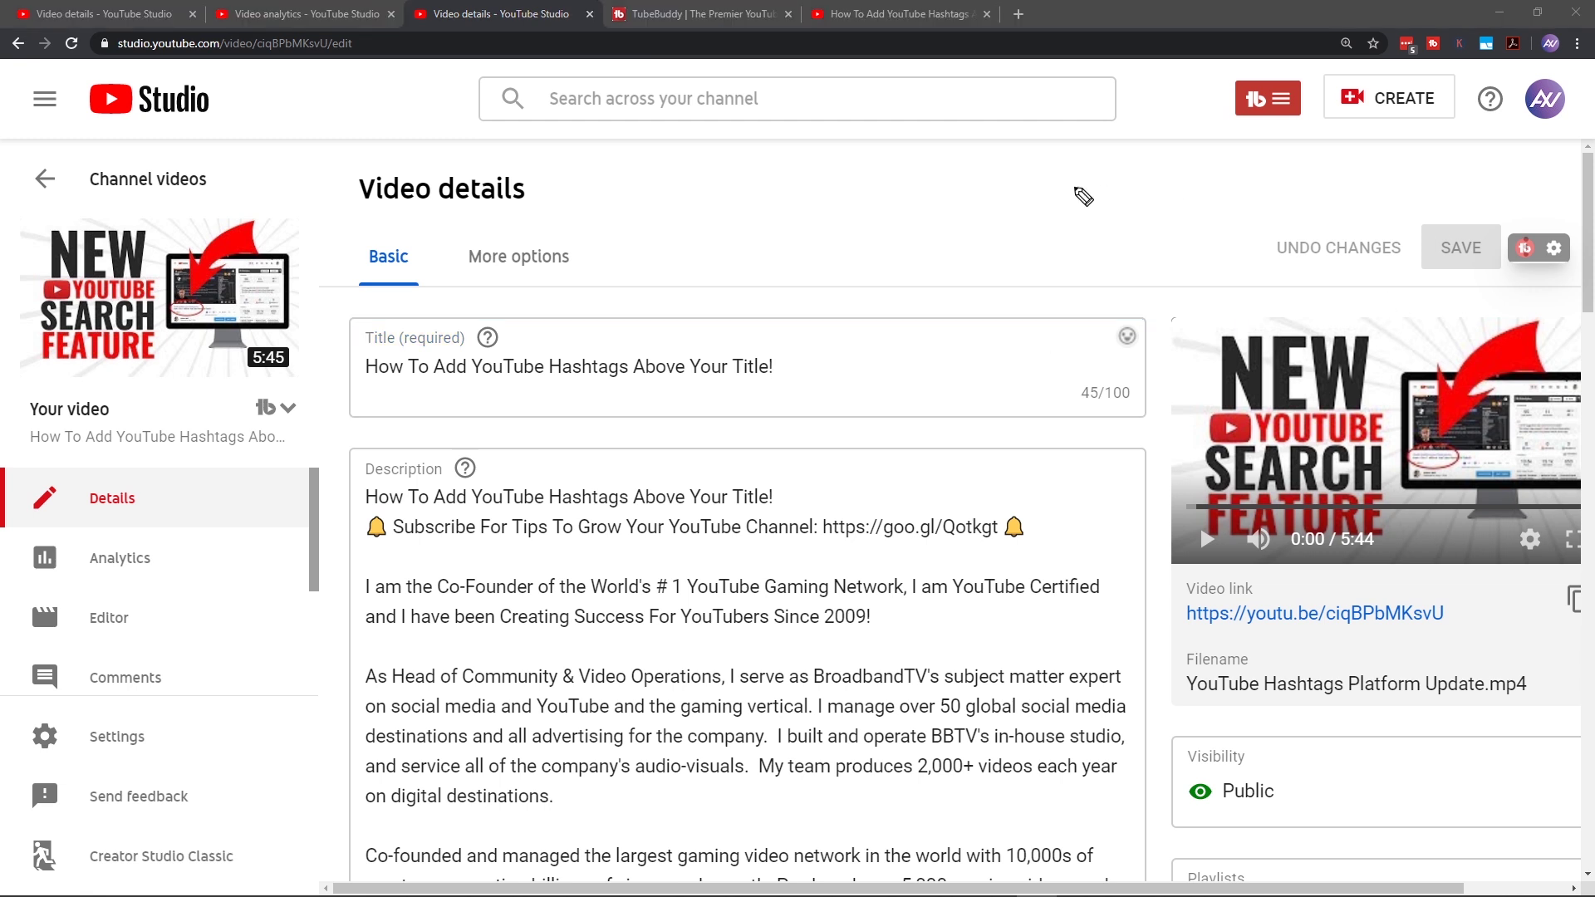
Step: Draw a '3' annotation with dots beside the page heading, then clear it
{"action": "mouse_move", "coordinate": [841, 168]}
{"action": "left_mouse_down"}
{"action": "mouse_move", "coordinate": [908, 208]}
{"action": "mouse_move", "coordinate": [868, 262]}
{"action": "left_mouse_up"}
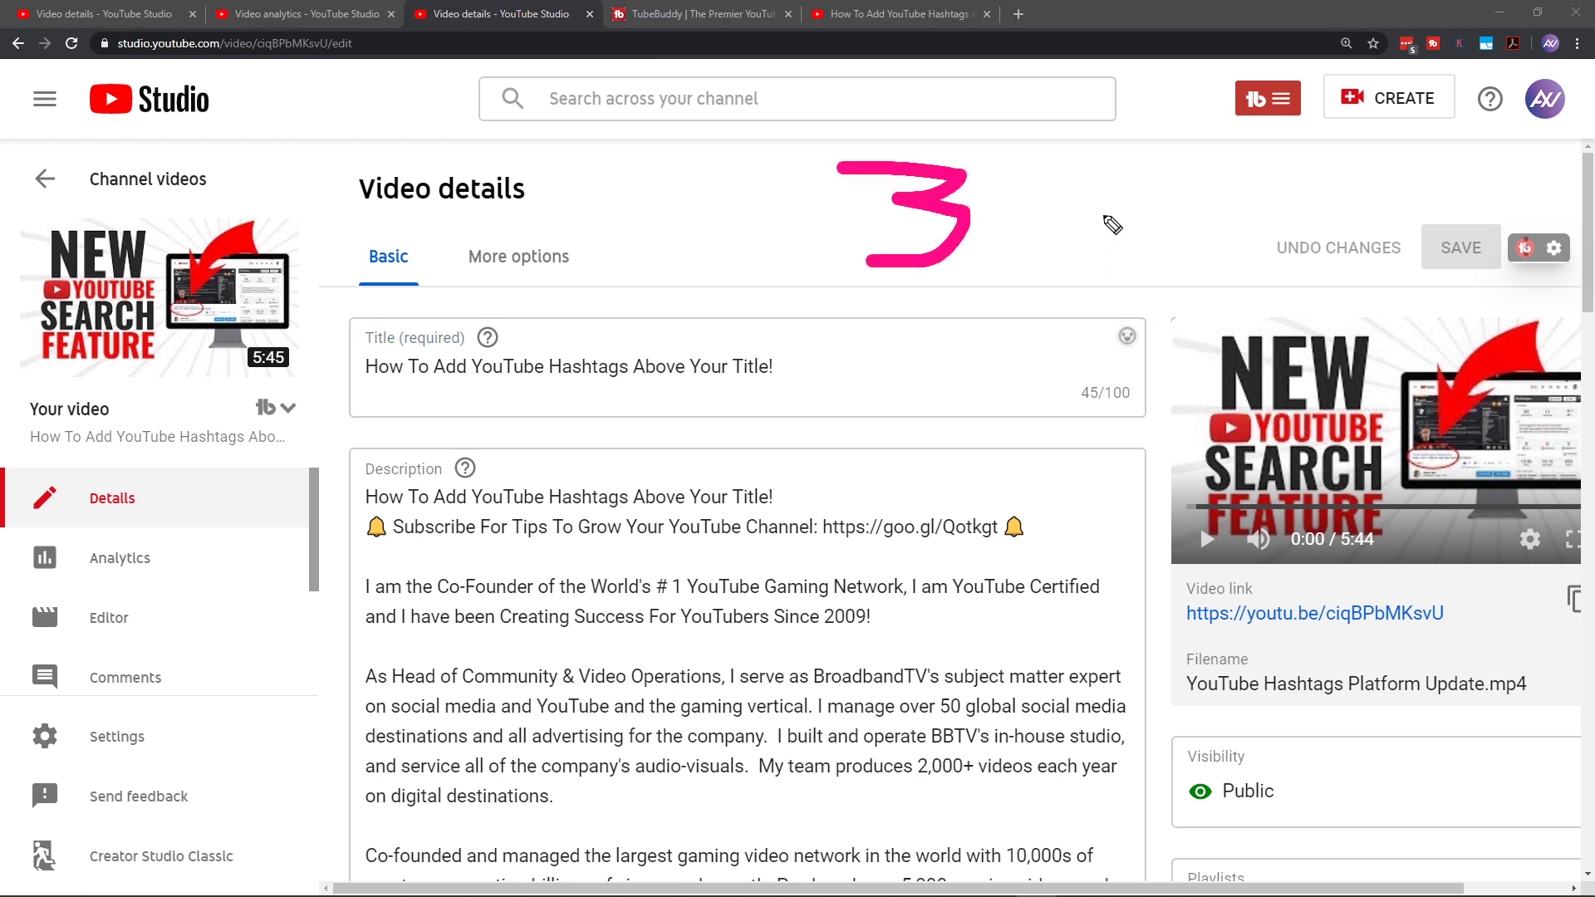
{"action": "left_click", "coordinate": [1045, 208]}
{"action": "left_click", "coordinate": [774, 213]}
{"action": "left_click", "coordinate": [778, 161]}
{"action": "left_click", "coordinate": [777, 259]}
{"action": "left_click", "coordinate": [1034, 168]}
{"action": "left_click", "coordinate": [1049, 253]}
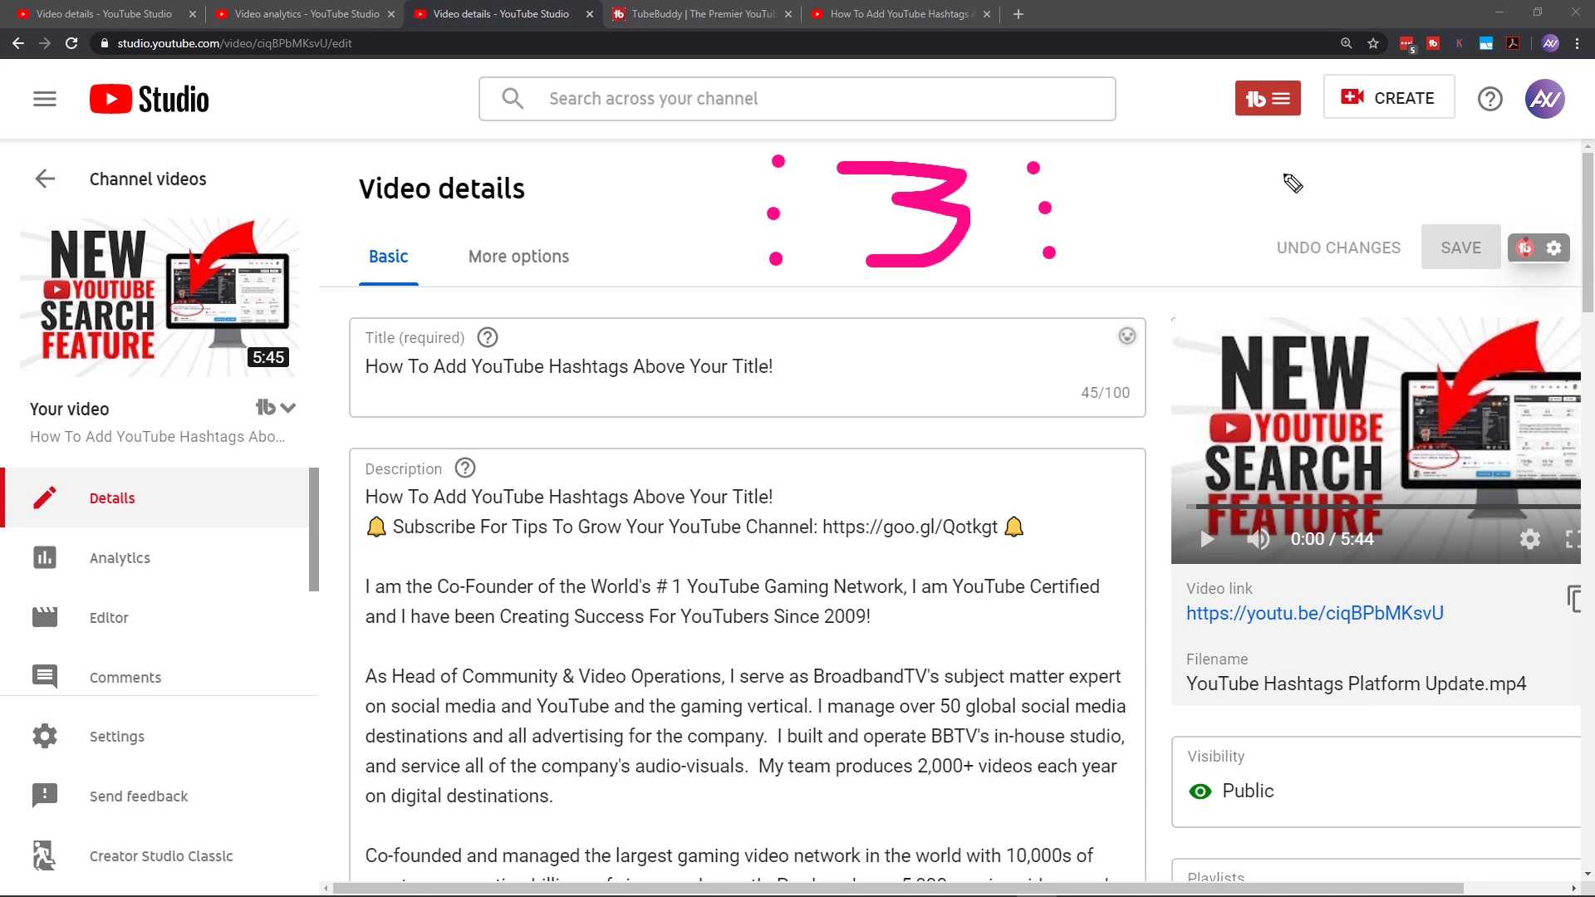
{"action": "key", "text": "Escape"}
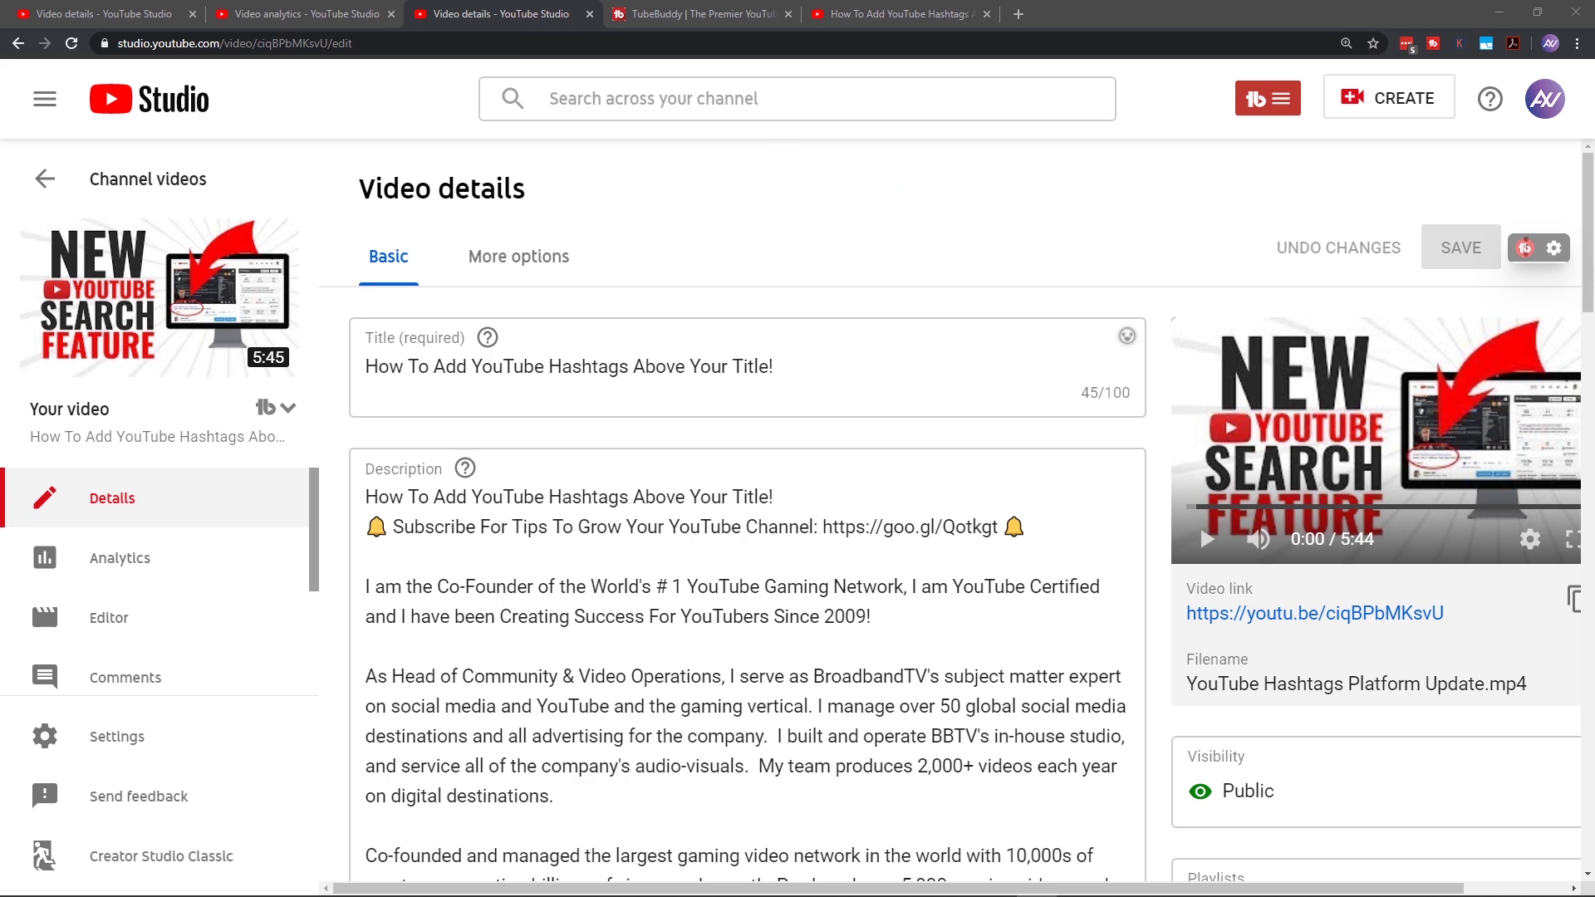
Step: View the video's 'Since uploaded (lifetime)' analytics (117.7K views, +1.1K subscribers), then switch to the TubeBuddy site
{"action": "left_click", "coordinate": [186, 556]}
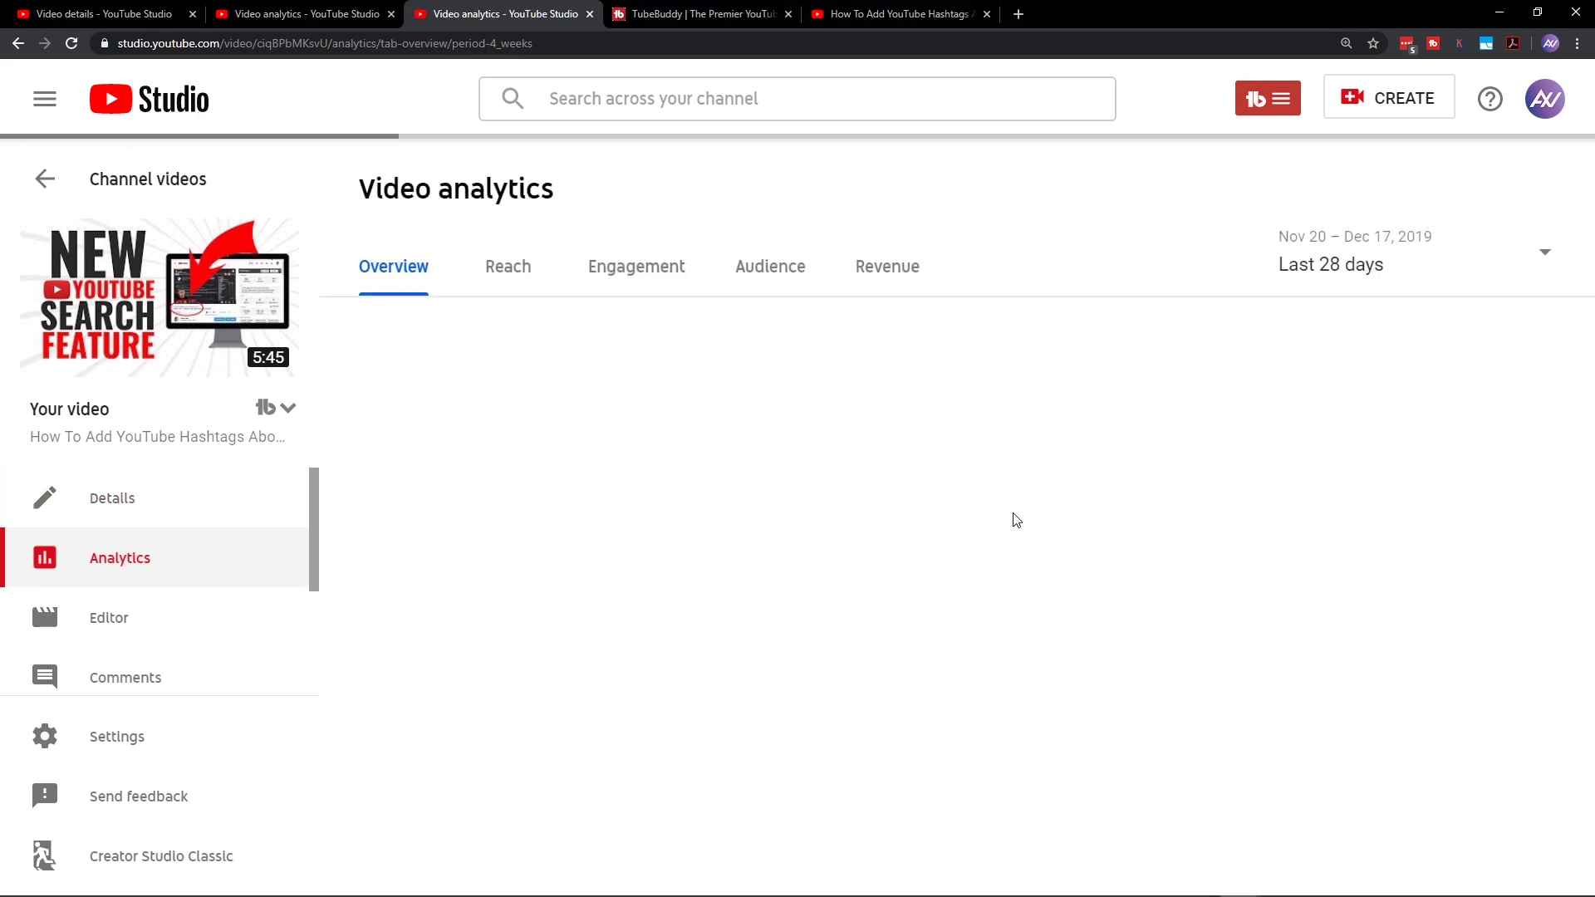
{"action": "left_click", "coordinate": [1370, 266]}
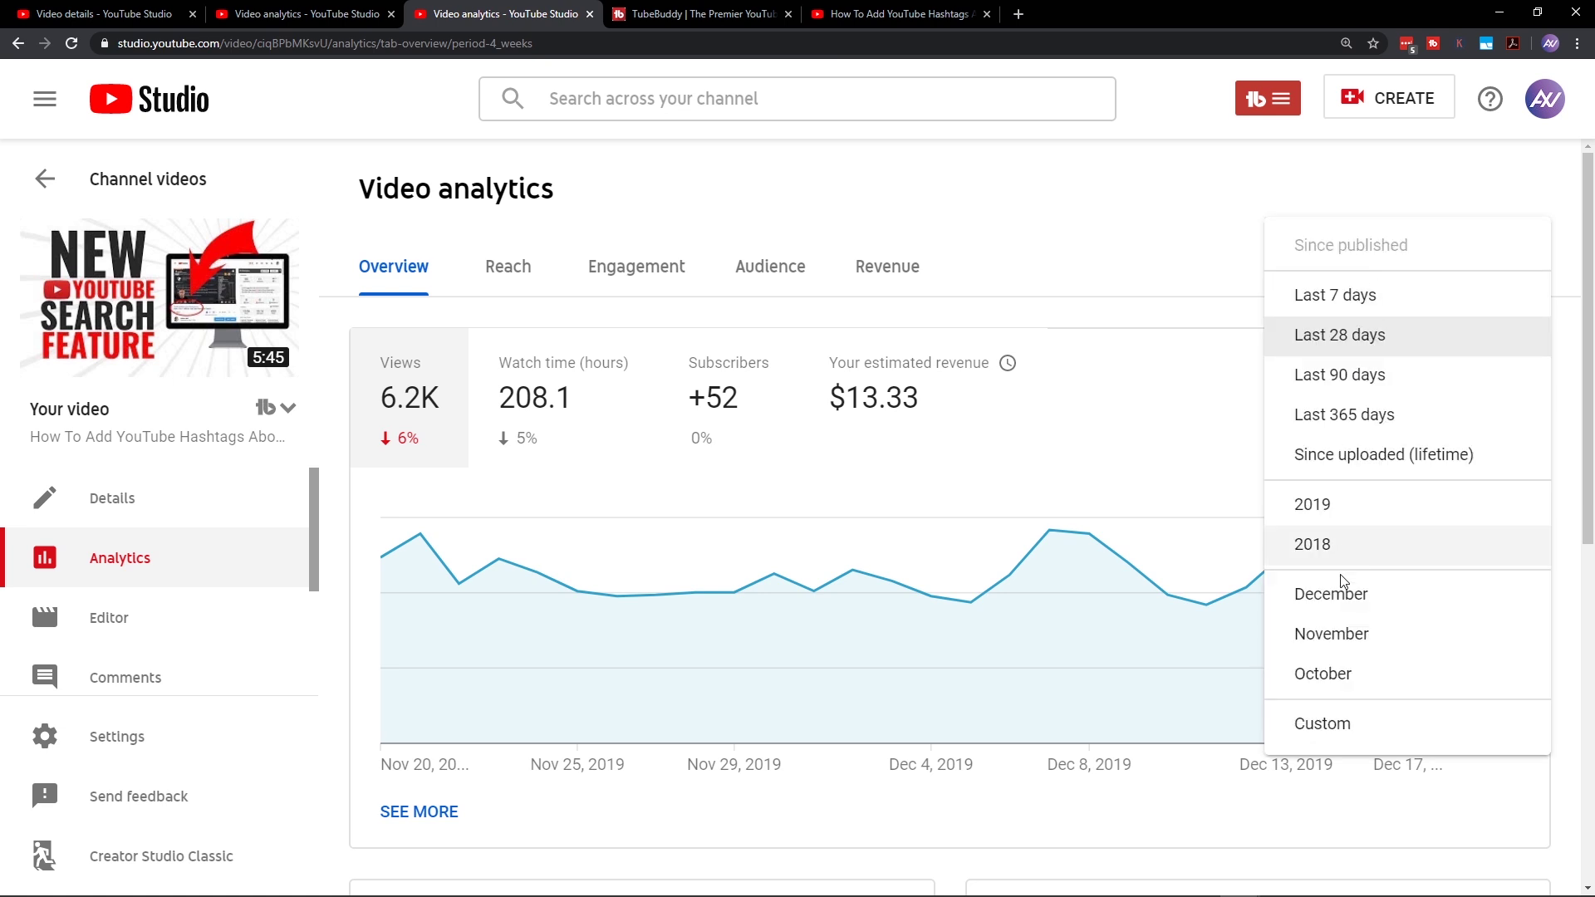
{"action": "left_click", "coordinate": [1384, 468]}
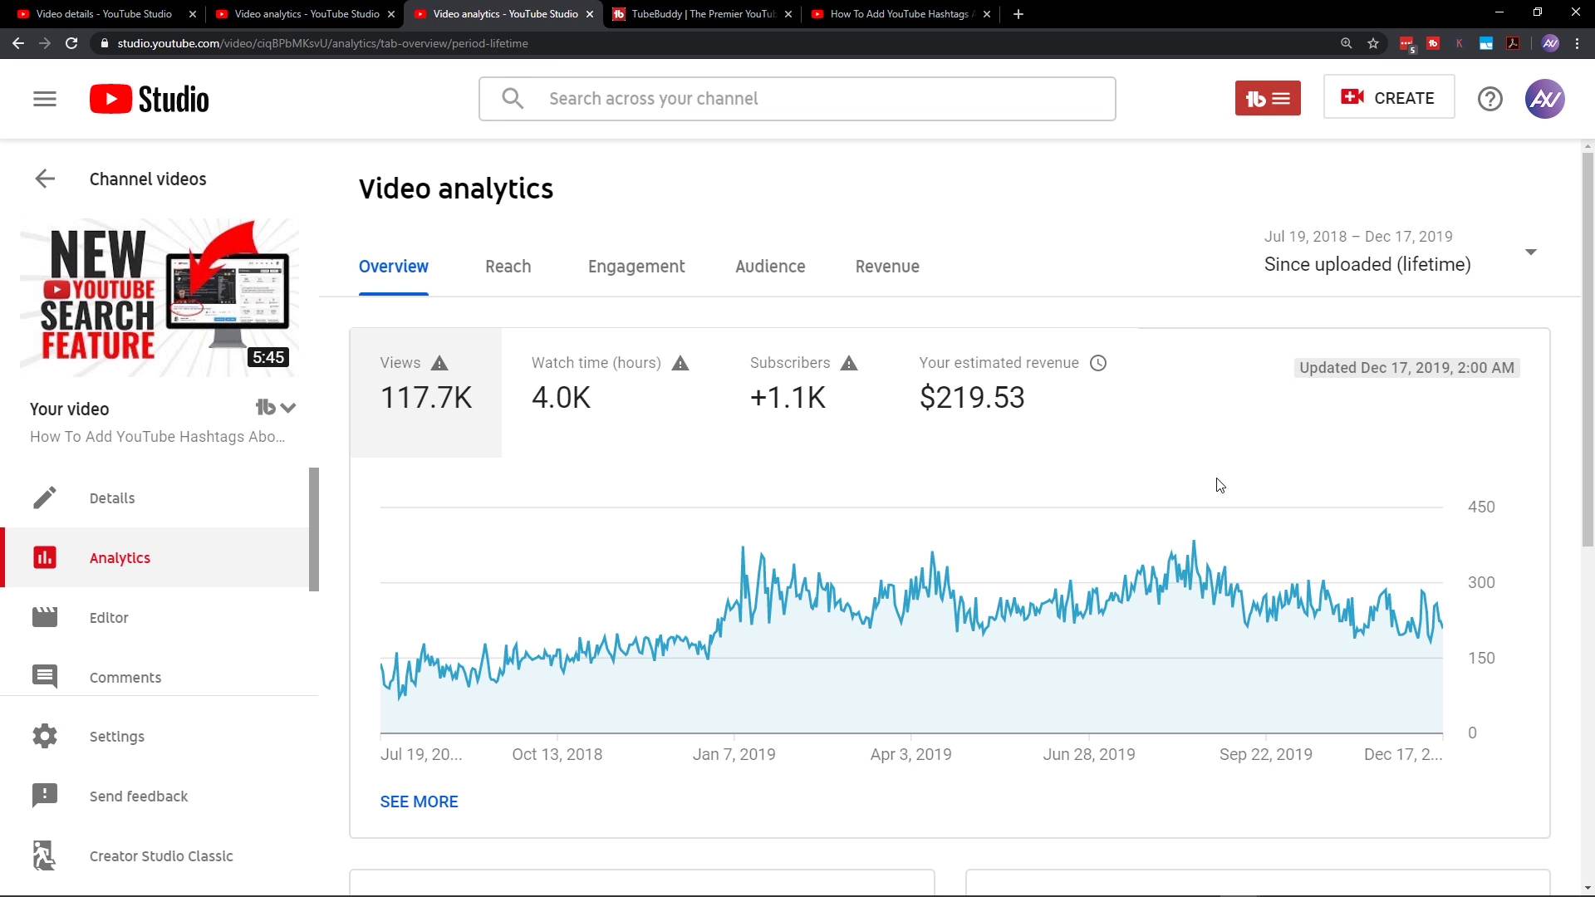
{"action": "scroll", "coordinate": [1217, 482], "scroll_direction": "down", "scroll_amount": 4}
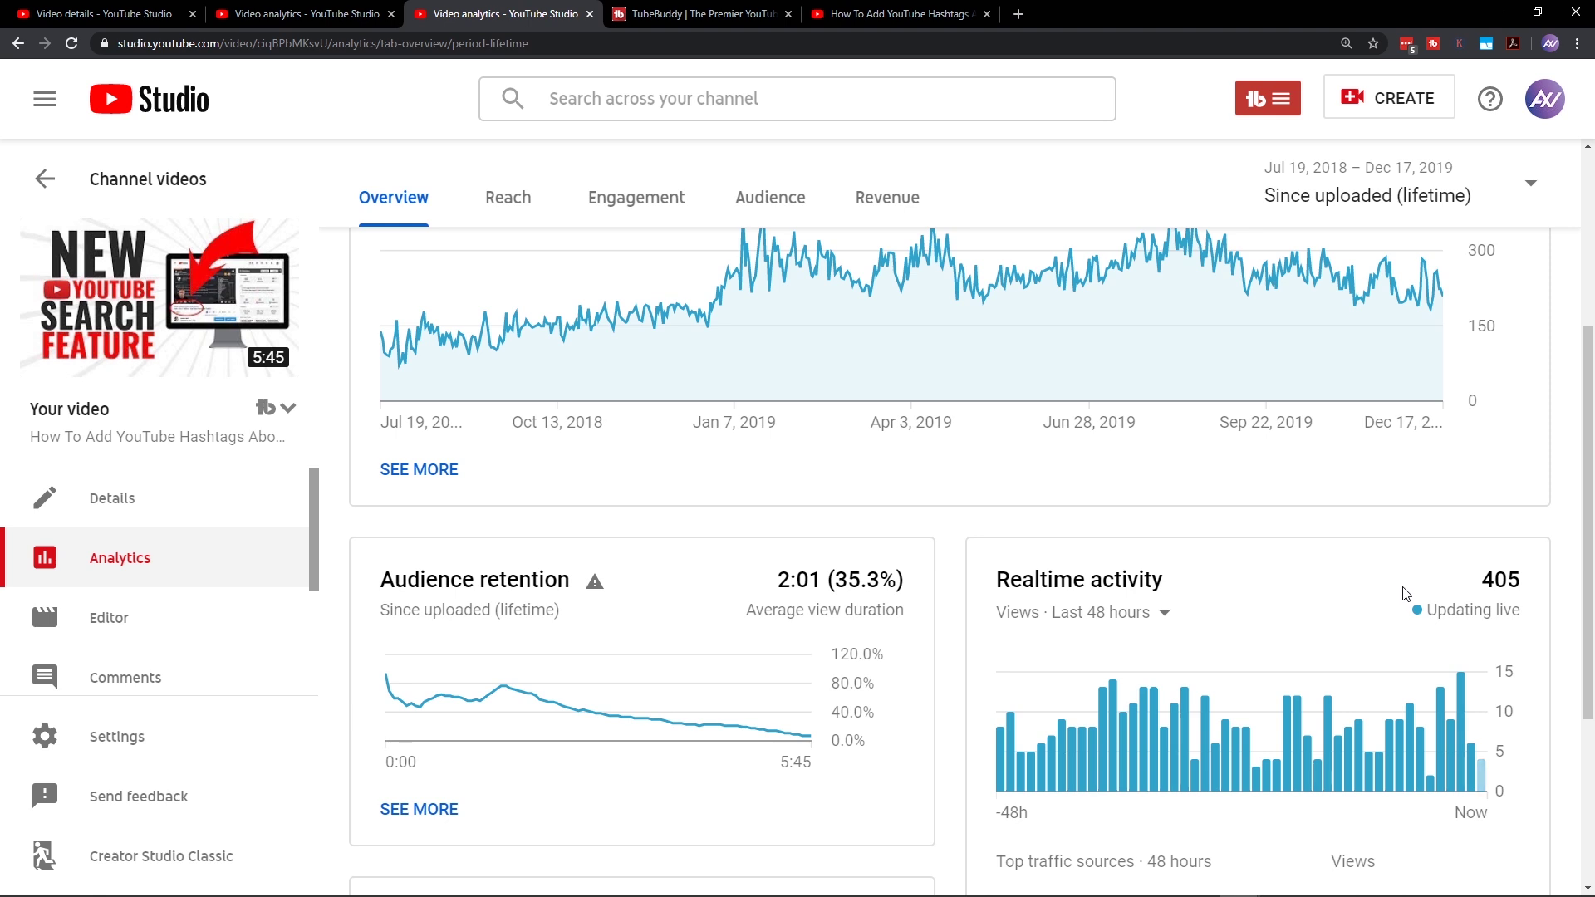
{"action": "scroll", "coordinate": [1406, 593], "scroll_direction": "up", "scroll_amount": 4}
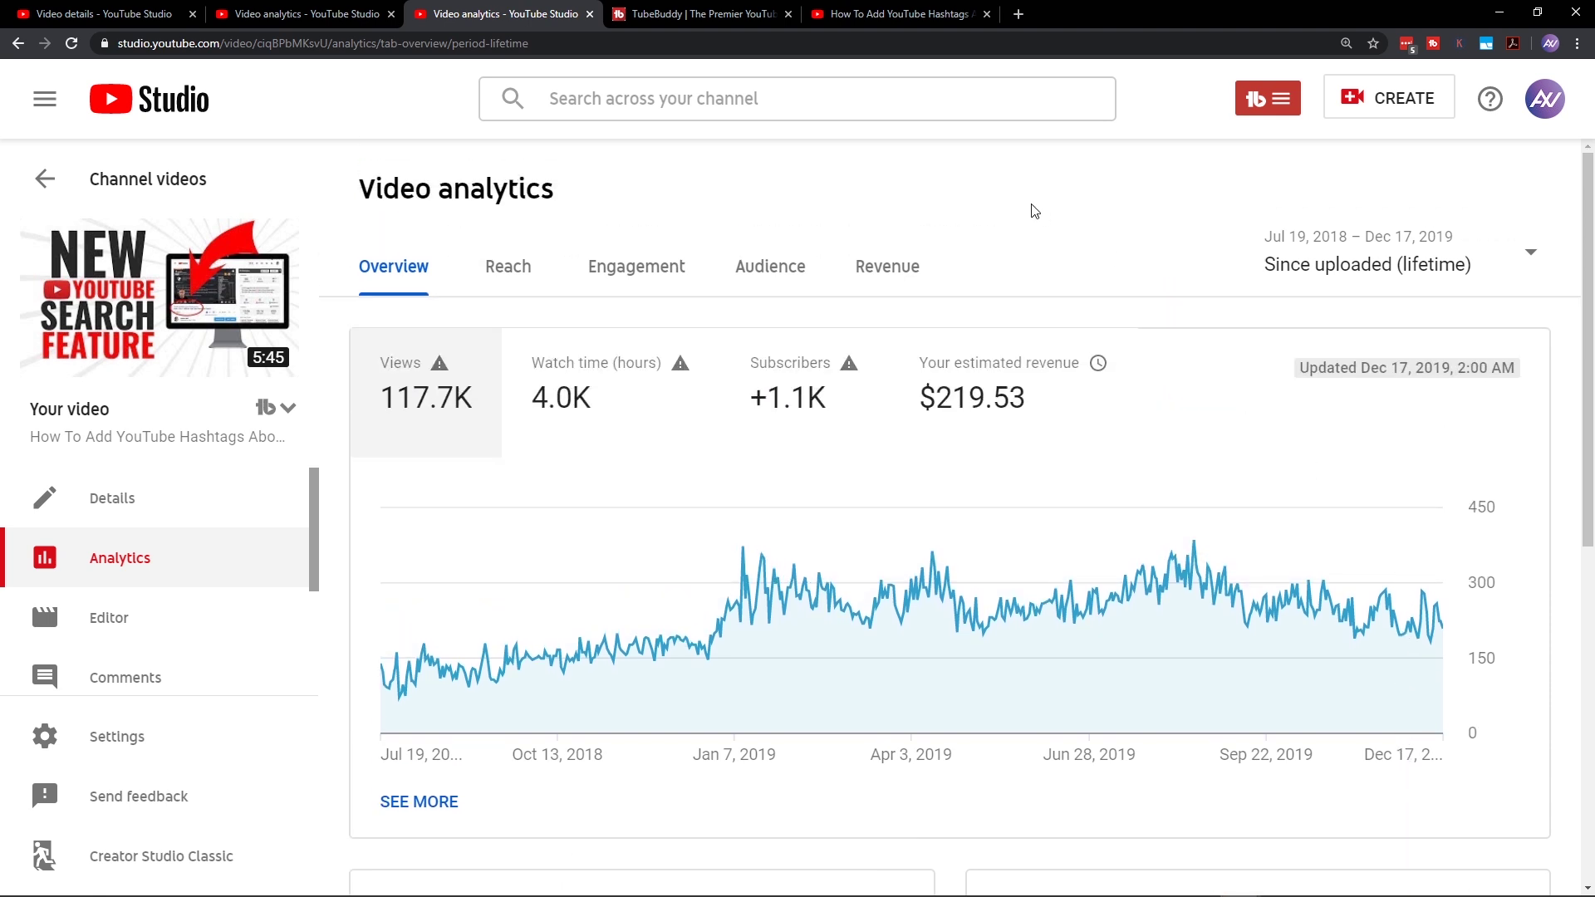
{"action": "key", "text": "ctrl+Tab"}
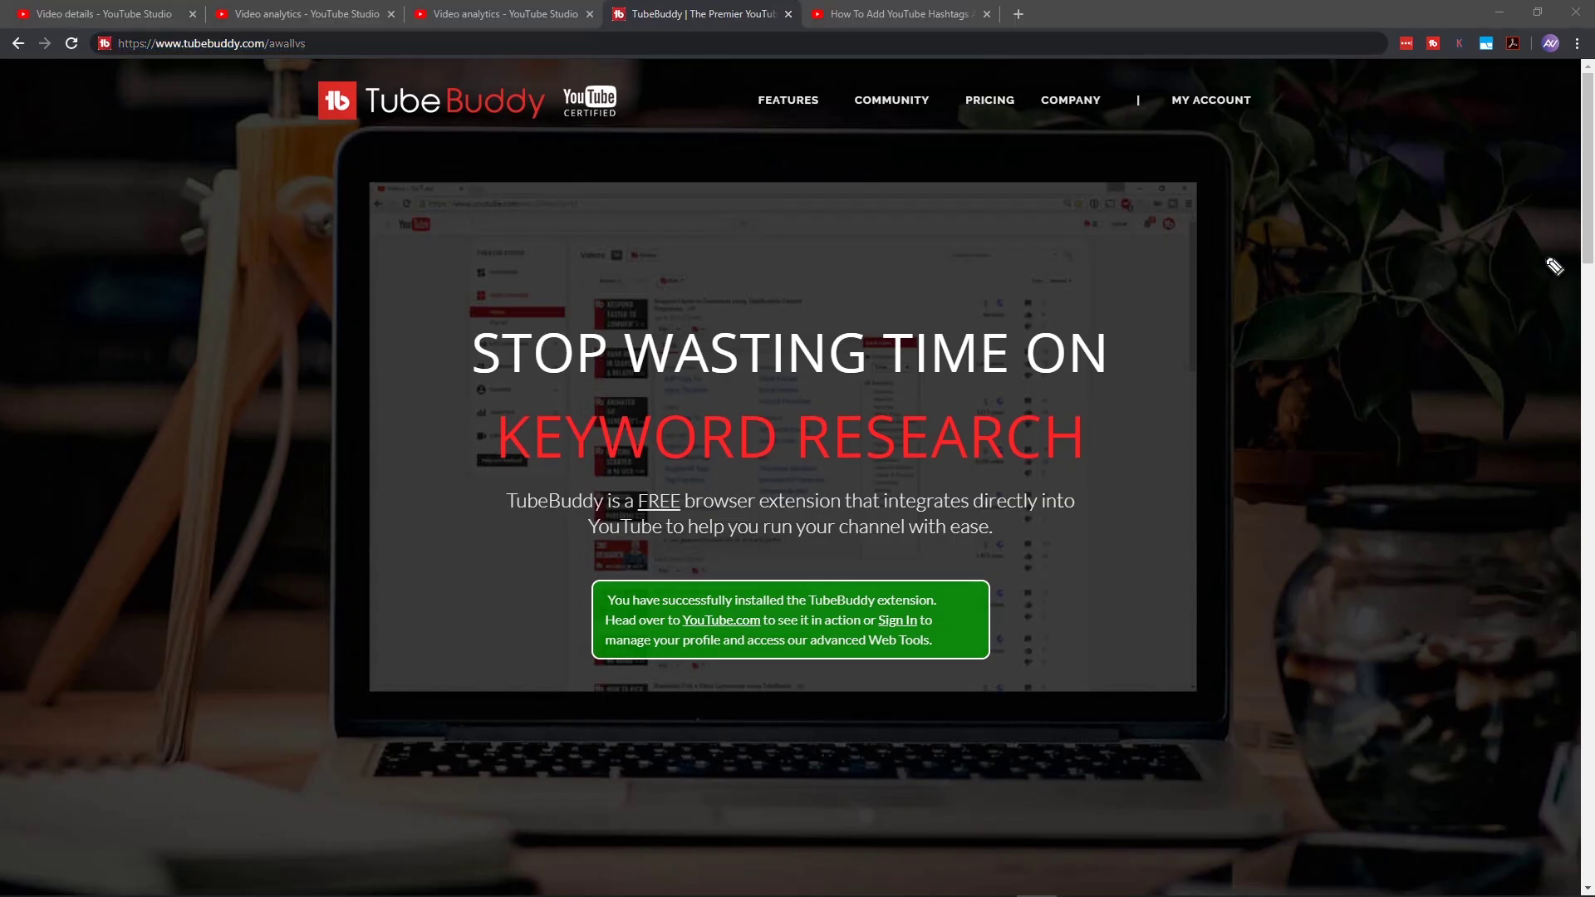
{"action": "left_click_drag", "start_coordinate": [194, 93], "coordinate": [179, 307]}
{"action": "mouse_move", "coordinate": [197, 84]}
{"action": "left_mouse_down"}
{"action": "mouse_move", "coordinate": [148, 129]}
{"action": "mouse_move", "coordinate": [233, 145]}
{"action": "left_mouse_up"}
{"action": "left_click", "coordinate": [331, 43]}
{"action": "left_click", "coordinate": [71, 41]}
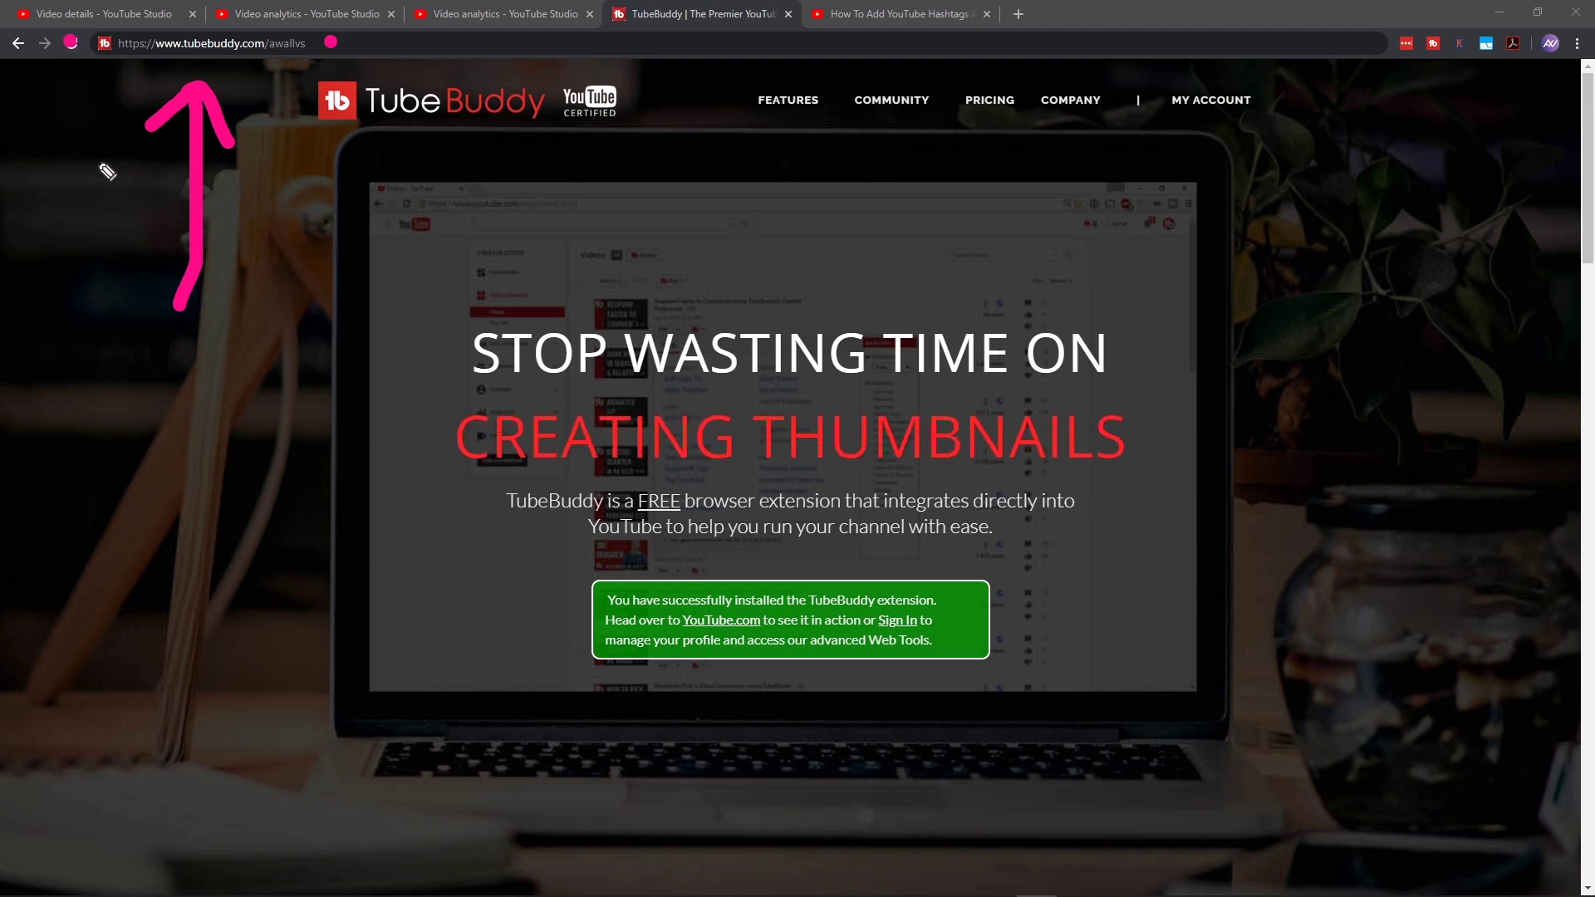
{"action": "left_click_drag", "start_coordinate": [111, 67], "coordinate": [323, 62]}
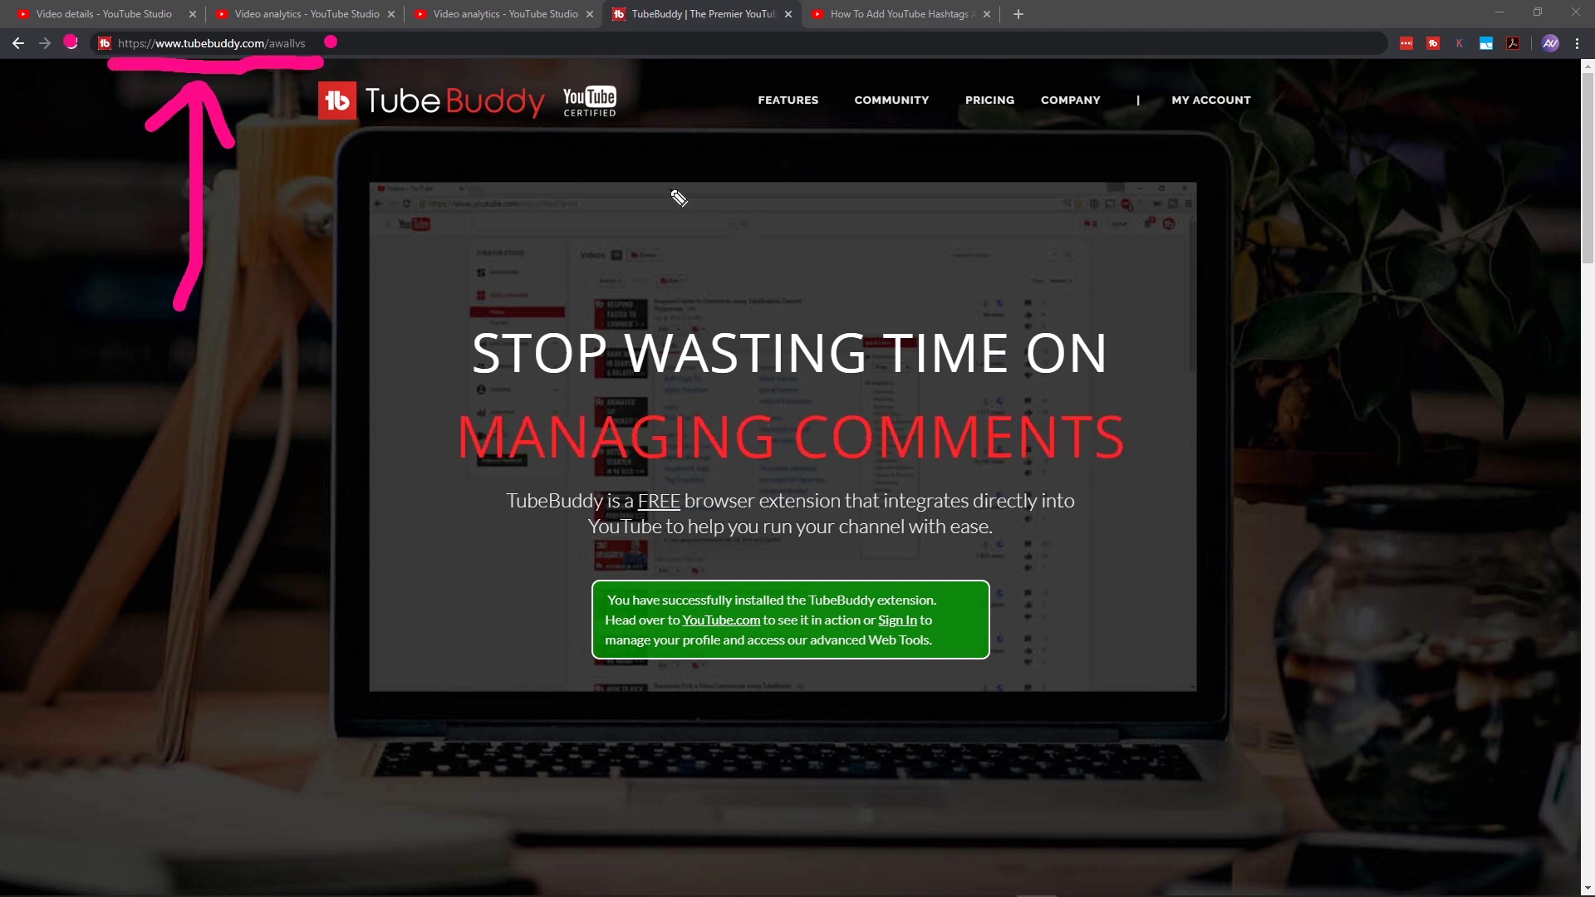